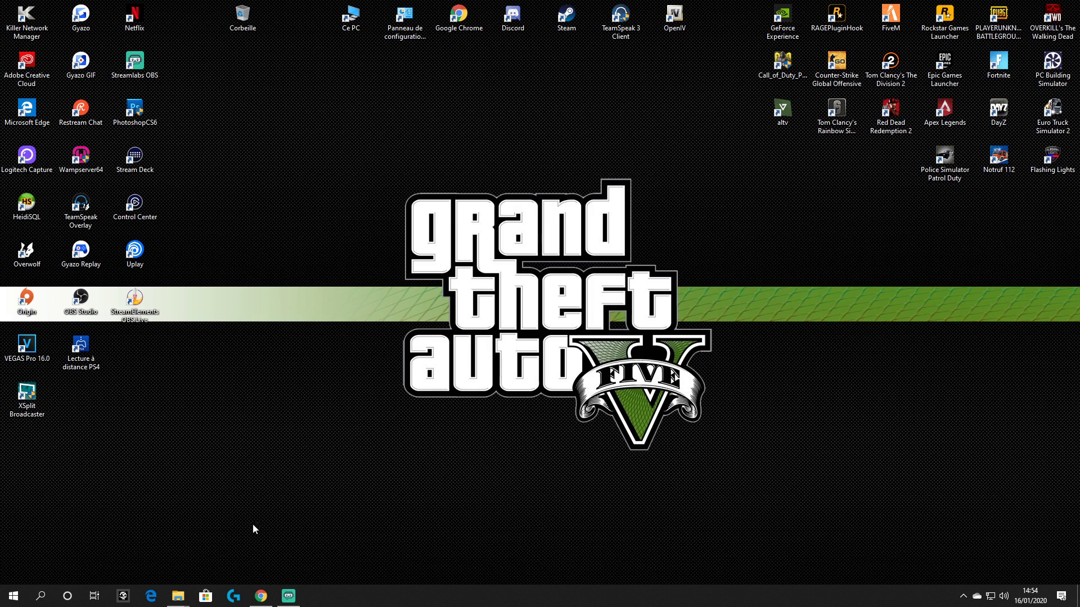
# - Bring up the open Grand Theft Auto V game folder window
pyautogui.rightClick(838, 27)
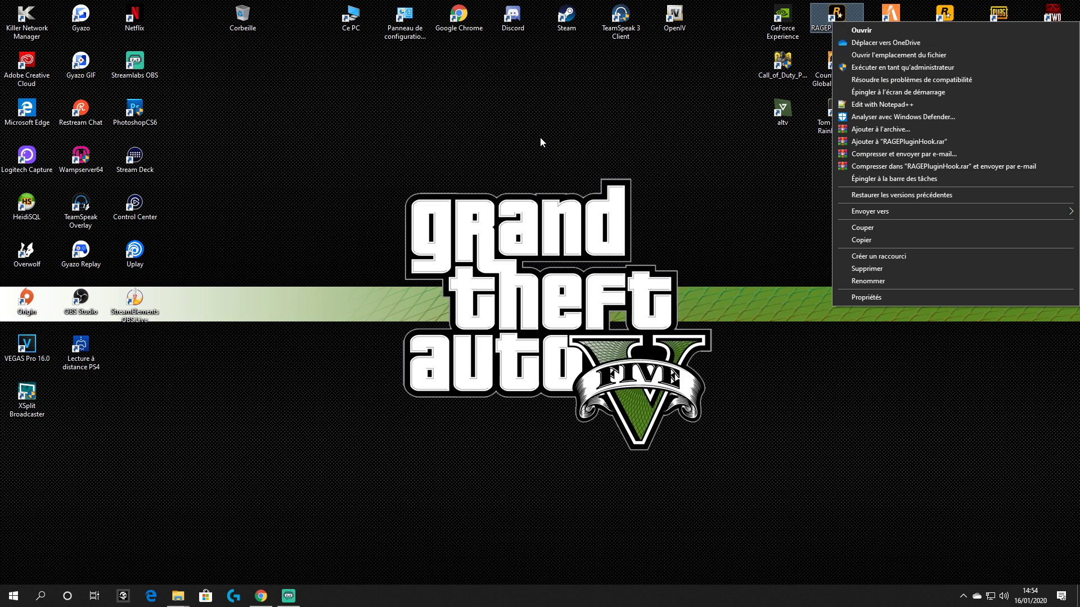
pyautogui.click(225, 492)
pyautogui.moveTo(178, 596)
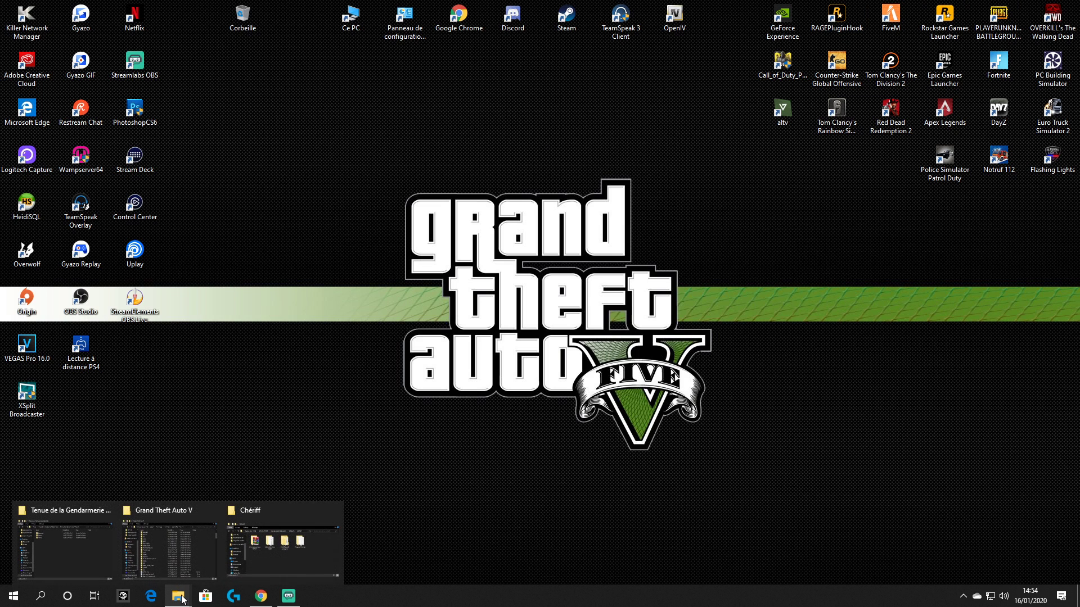
pyautogui.click(177, 559)
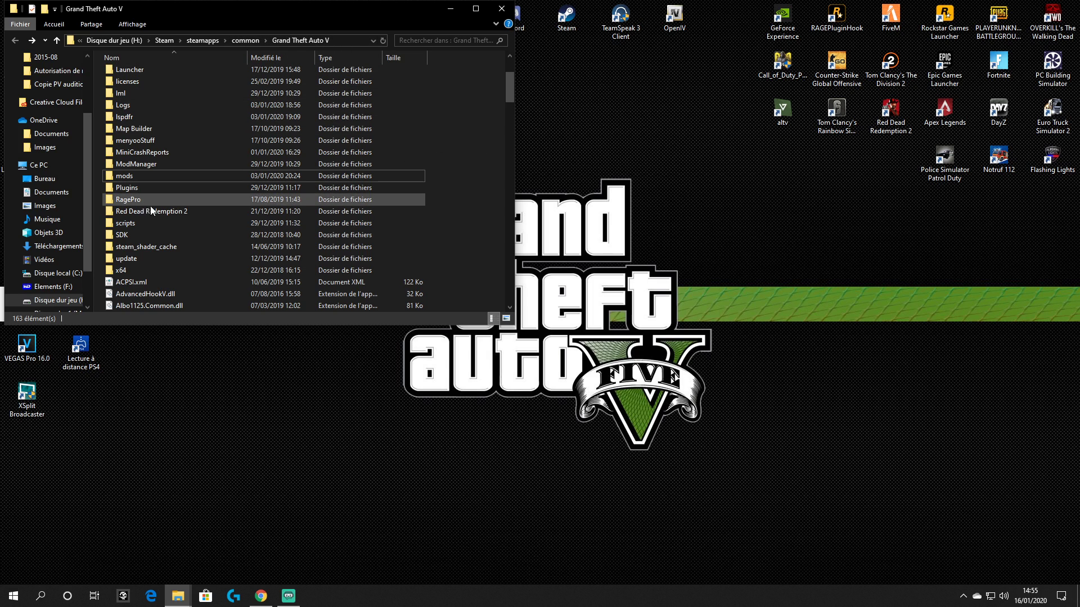
pyautogui.rightClick(461, 193)
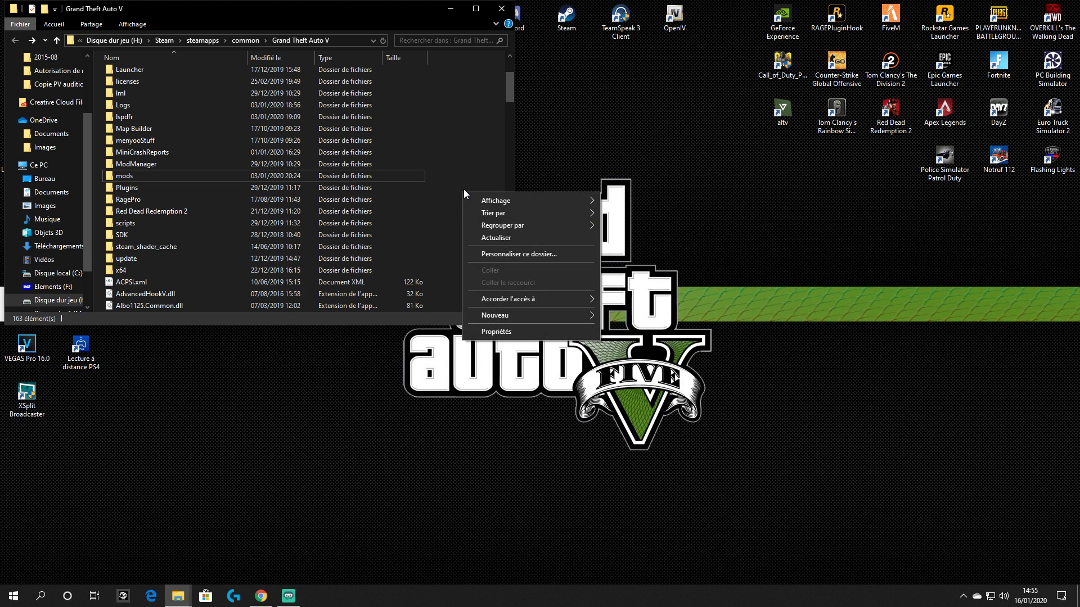
pyautogui.click(473, 166)
pyautogui.rightClick(473, 166)
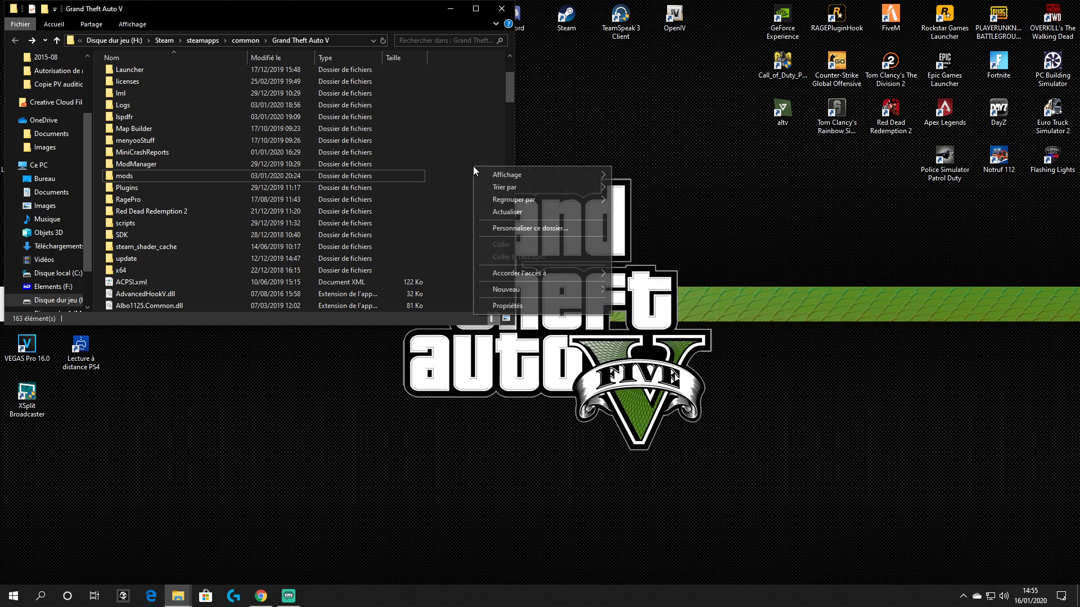
pyautogui.moveTo(506, 292)
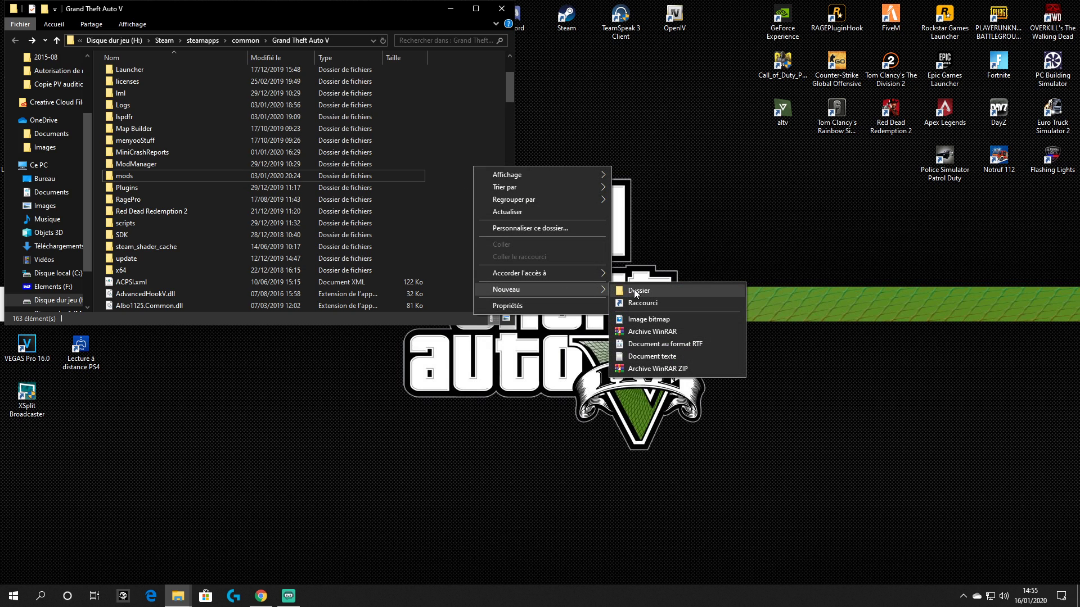
pyautogui.click(450, 237)
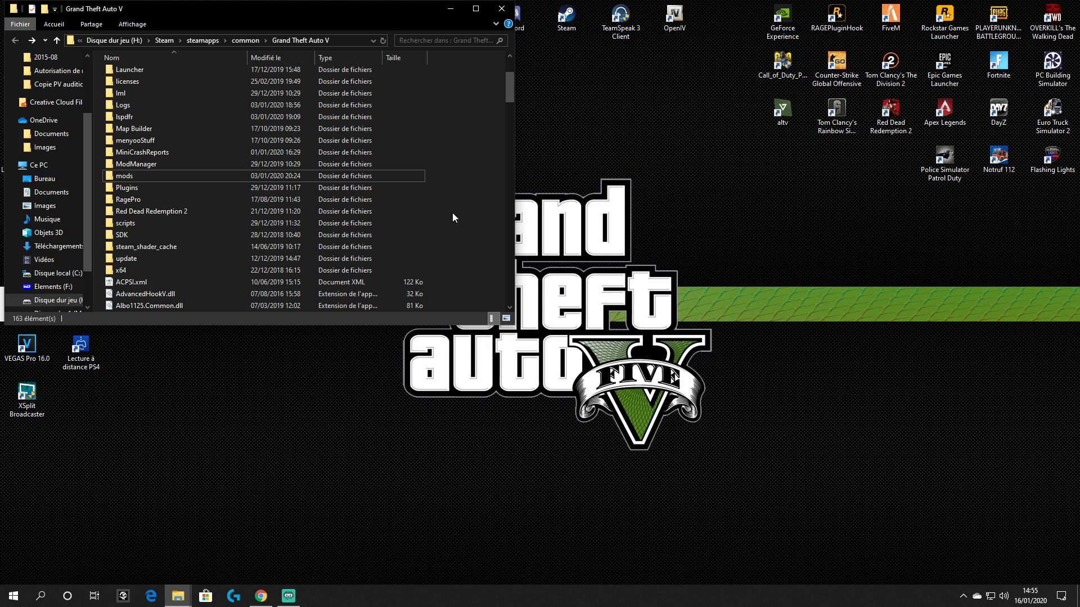
pyautogui.click(132, 177)
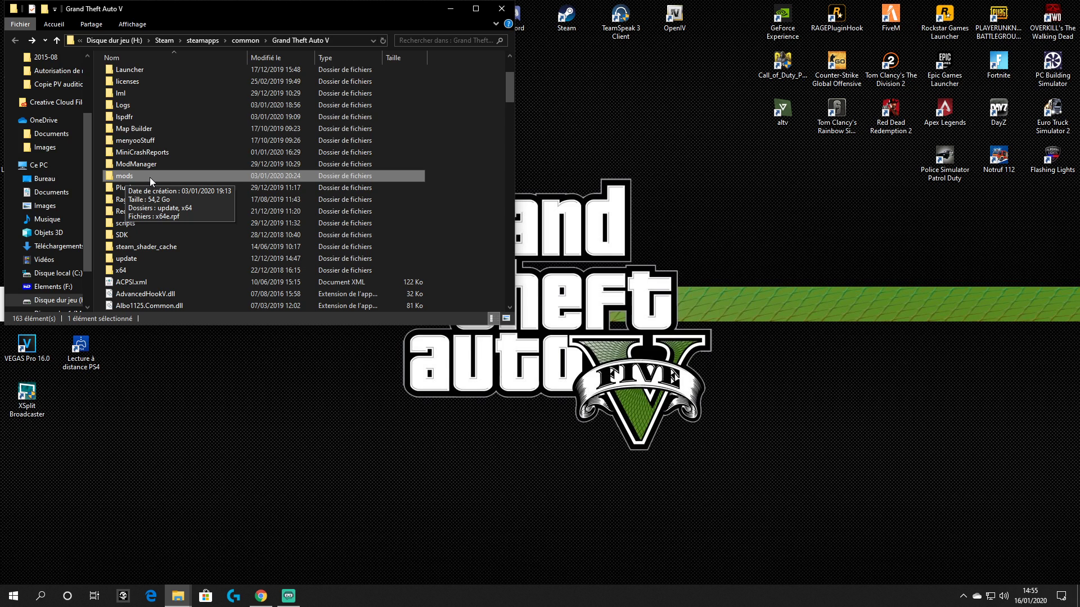
pyautogui.click(470, 195)
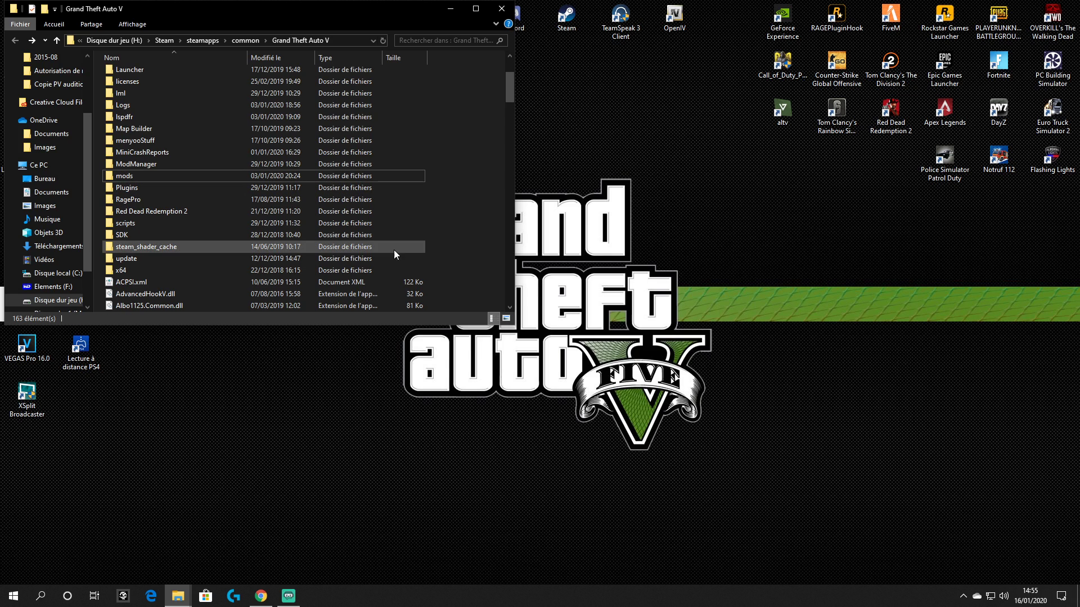
pyautogui.moveTo(440, 251); pyautogui.dragTo(149, 256)
pyautogui.click(481, 235)
pyautogui.moveTo(433, 258); pyautogui.dragTo(386, 273)
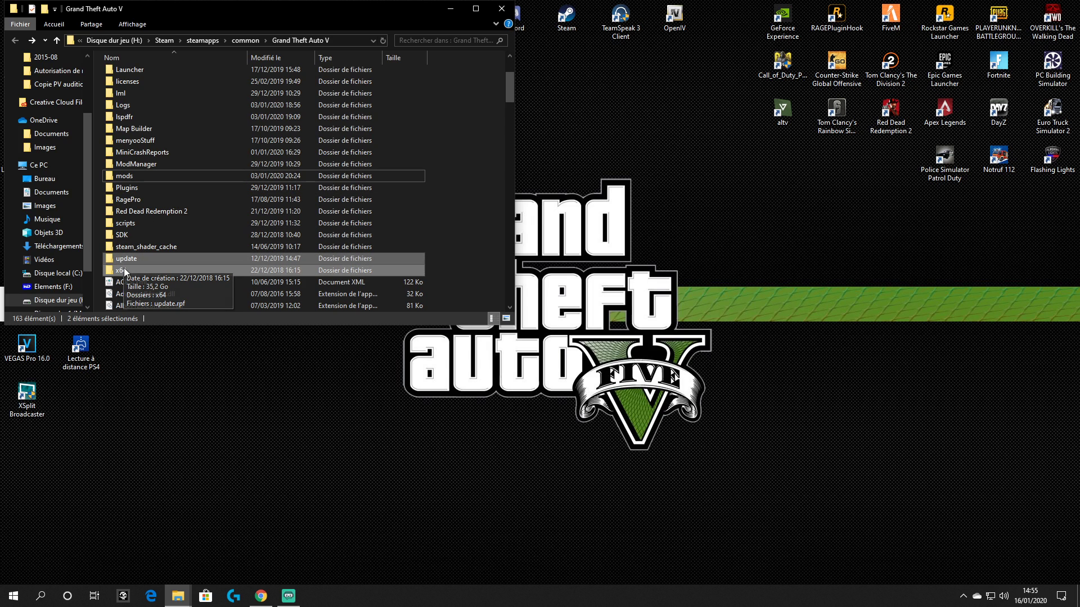
pyautogui.rightClick(215, 262)
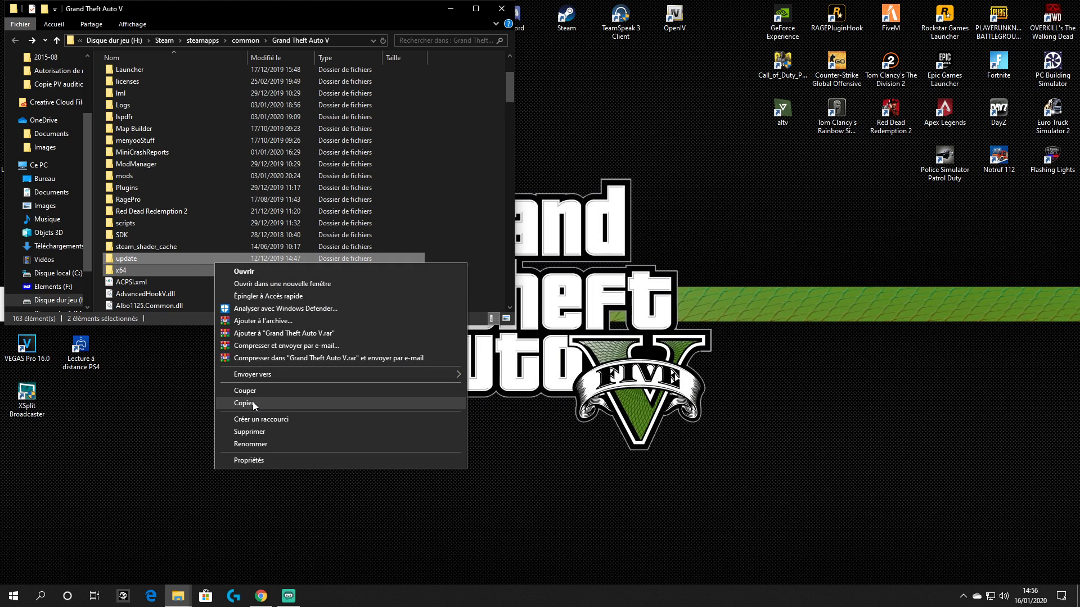
pyautogui.click(463, 213)
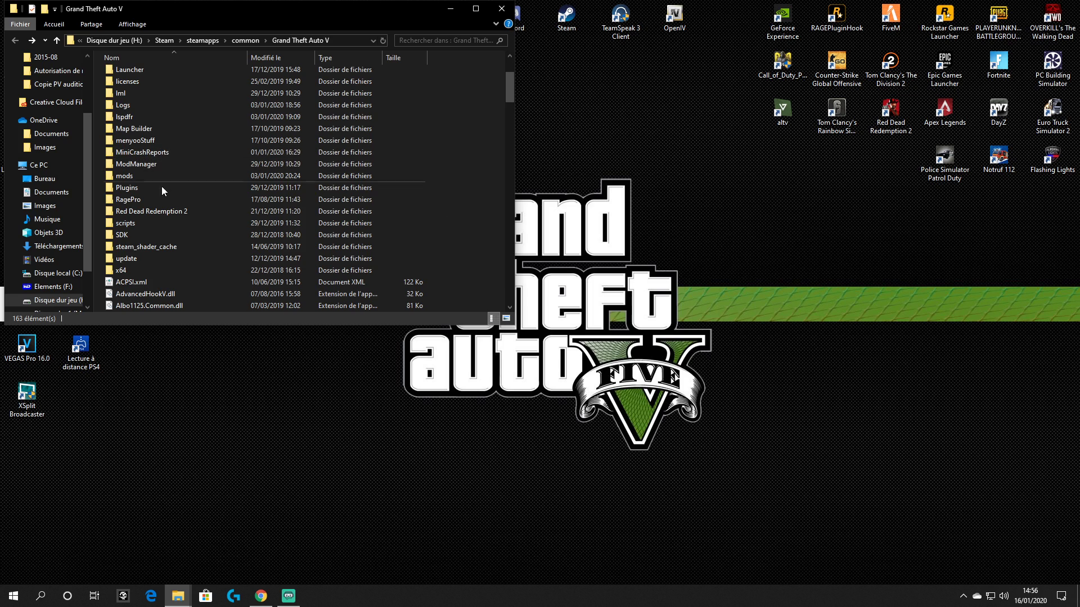
# - Open the mods folder inside the Grand Theft Auto V folder to view its contents
pyautogui.moveTo(133, 176)
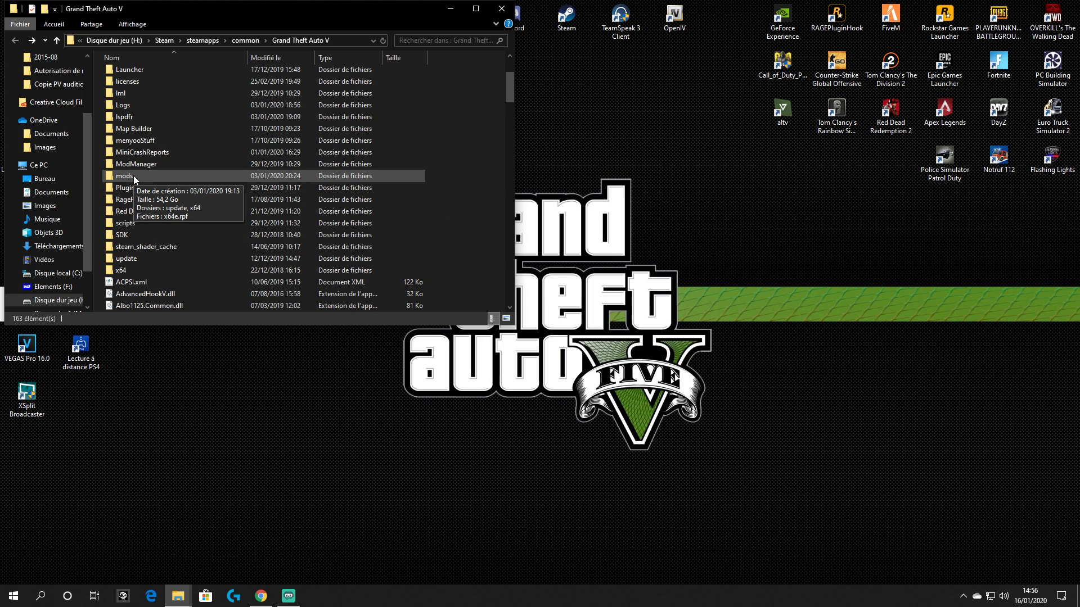
pyautogui.doubleClick(133, 175)
pyautogui.rightClick(210, 140)
pyautogui.click(96, 141)
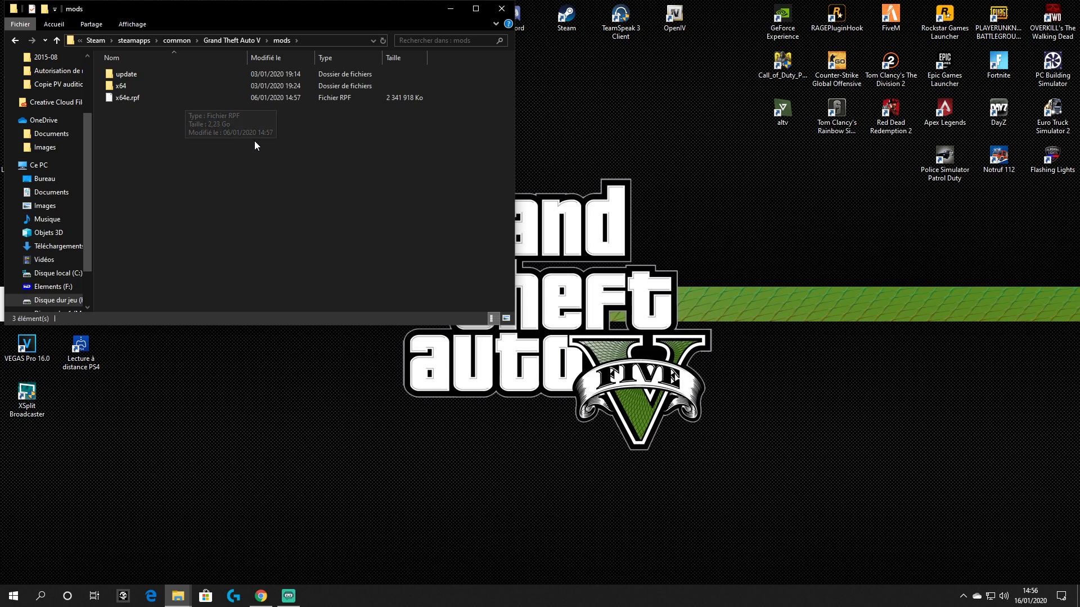
# - Return to the Grand Theft Auto V folder and locate the x64e.rpf file
pyautogui.click(15, 40)
pyautogui.click(474, 208)
pyautogui.scroll(-5, 464, 208)
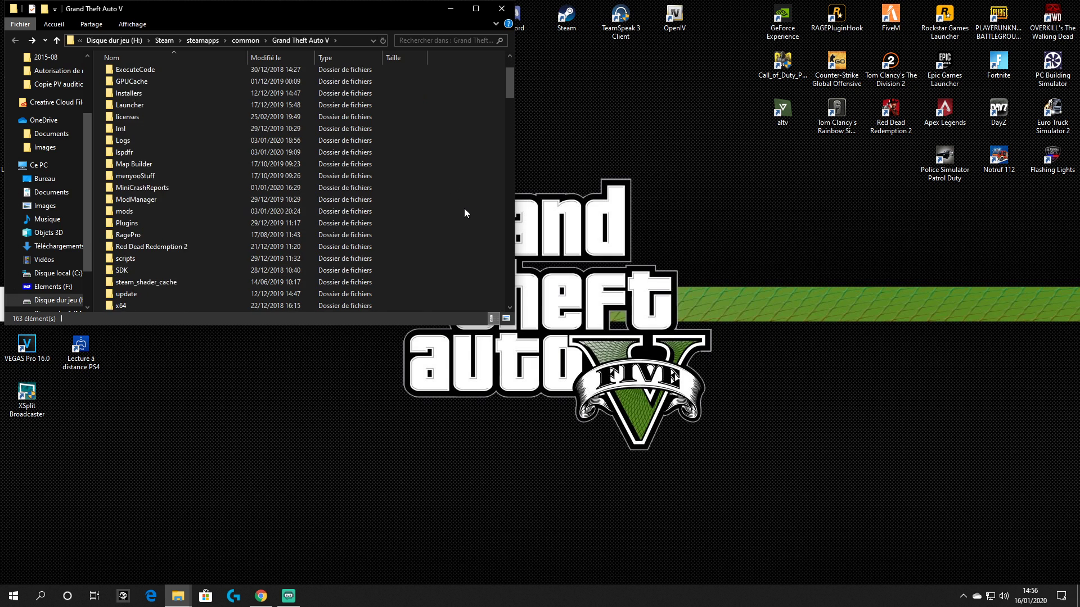
pyautogui.scroll(-14, 451, 213)
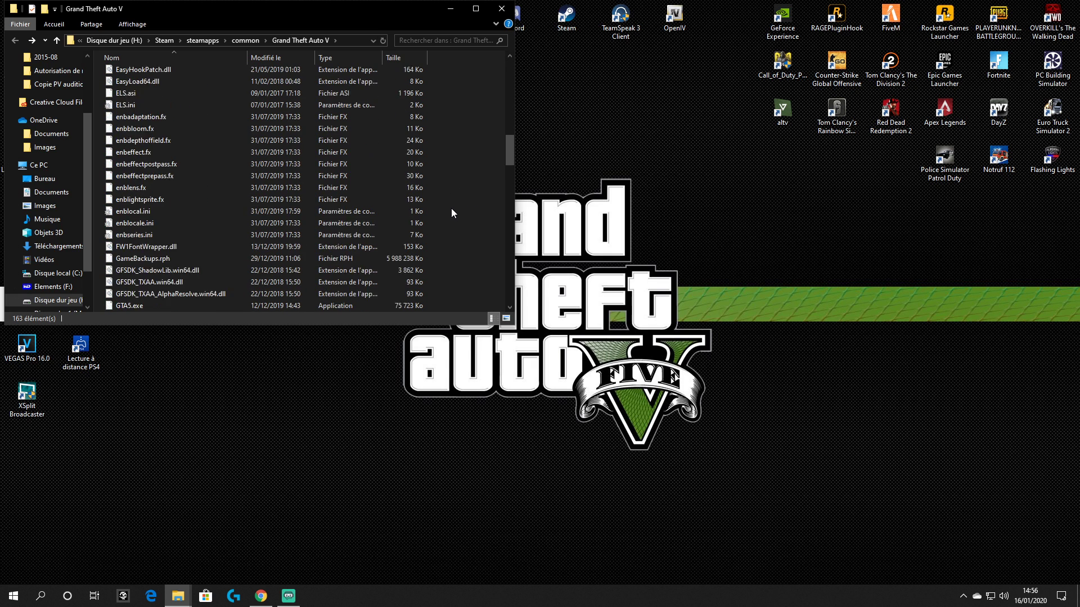
pyautogui.scroll(-15, 448, 211)
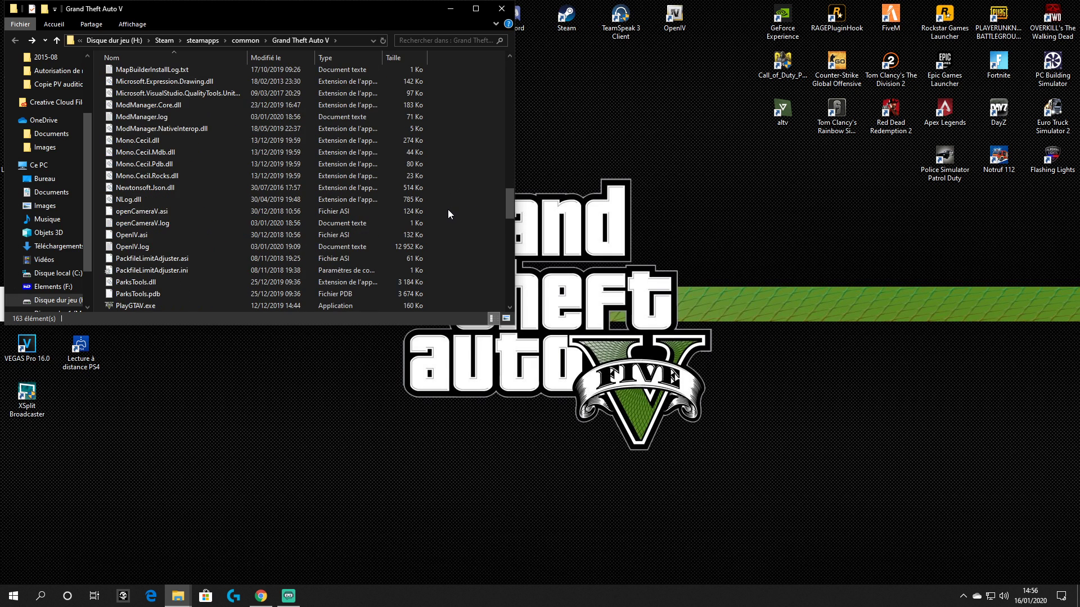
pyautogui.scroll(-11, 448, 213)
pyautogui.scroll(-1, 448, 214)
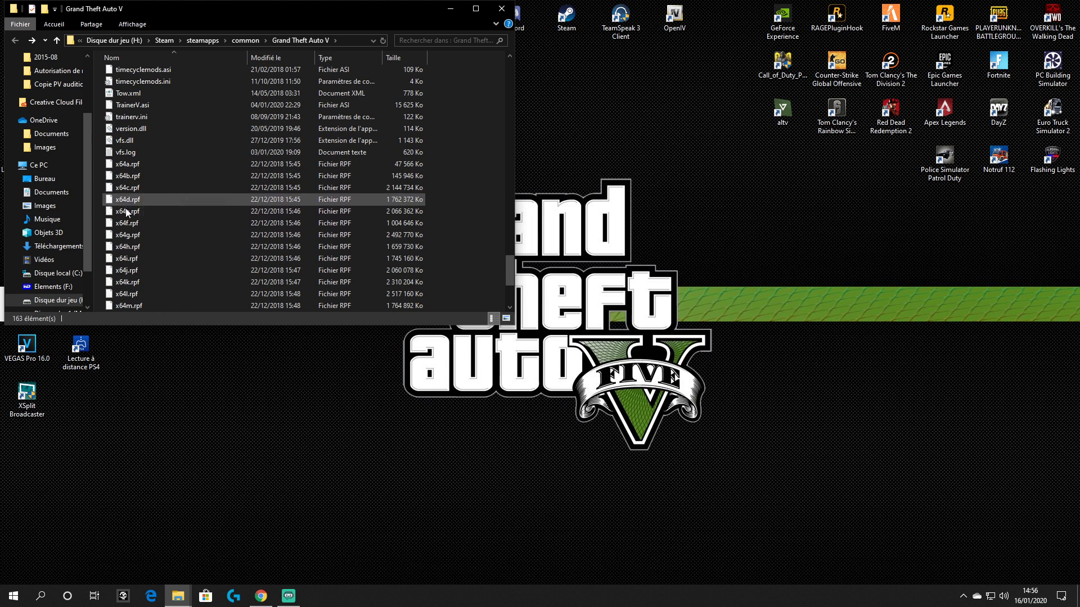
pyautogui.click(164, 212)
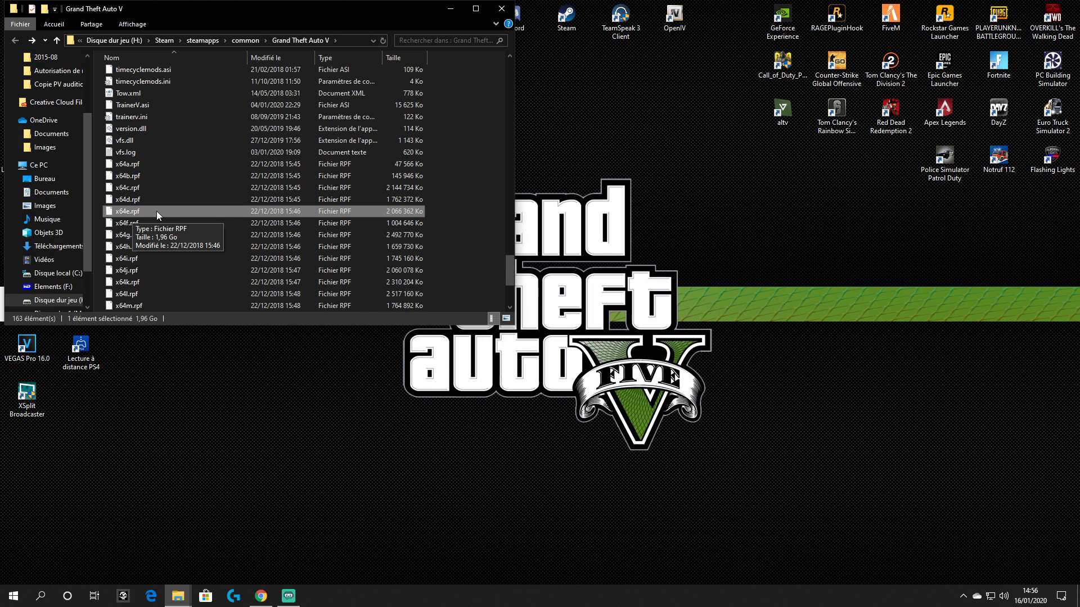
pyautogui.rightClick(156, 211)
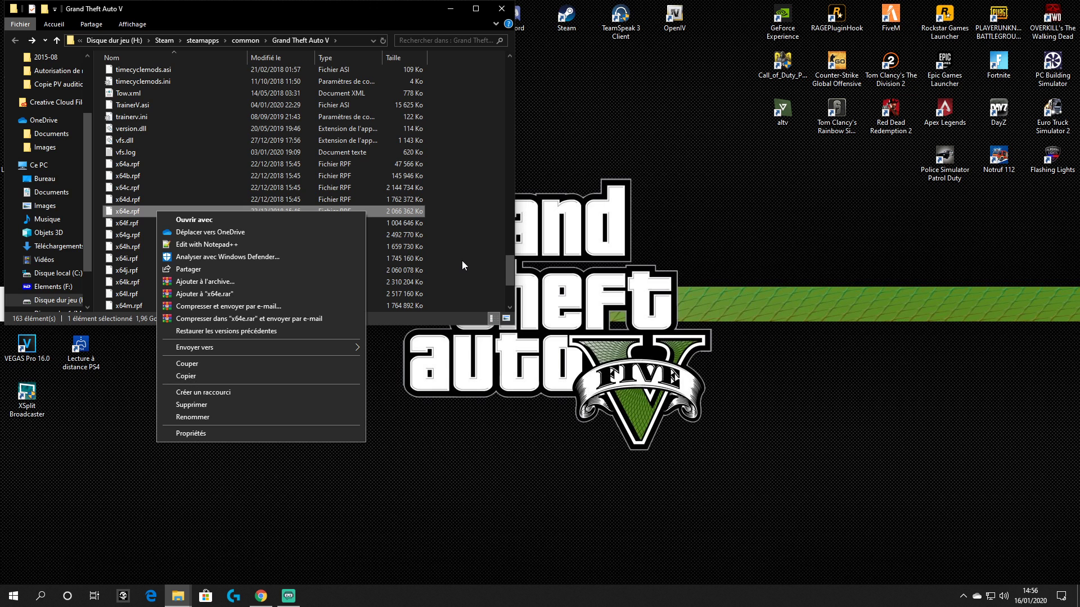
pyautogui.click(469, 220)
# - Check the contents of the mods folder again and close the folder window
pyautogui.scroll(20, 470, 224)
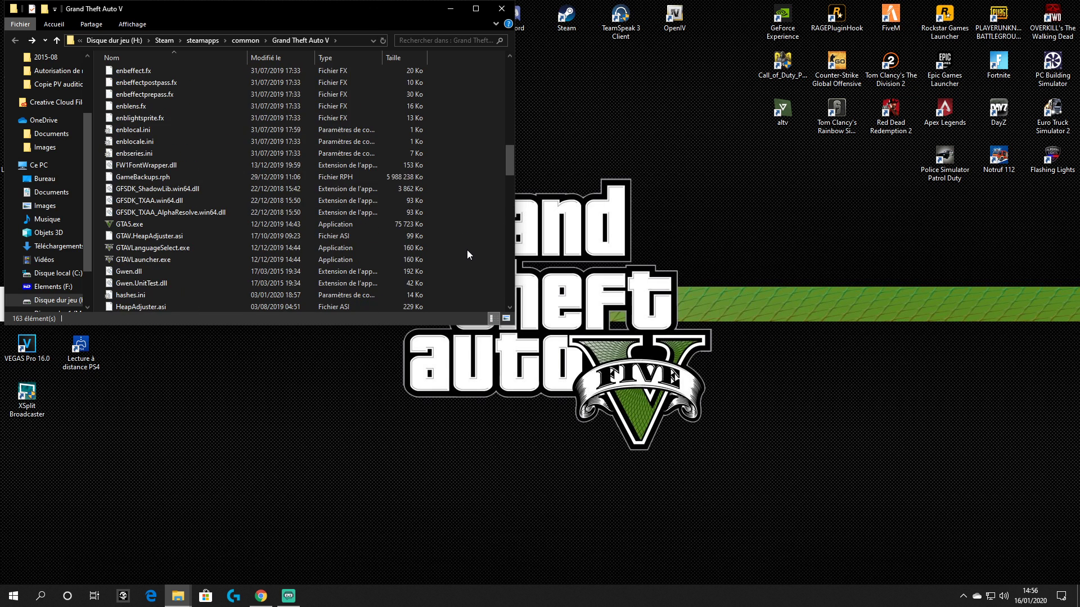
pyautogui.scroll(15, 467, 261)
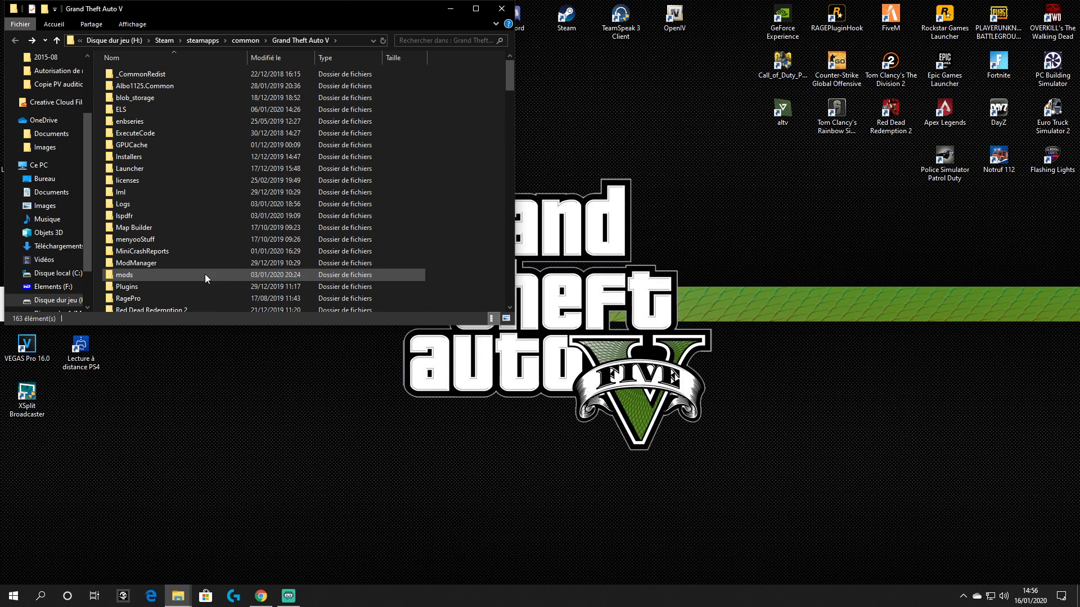
pyautogui.doubleClick(143, 274)
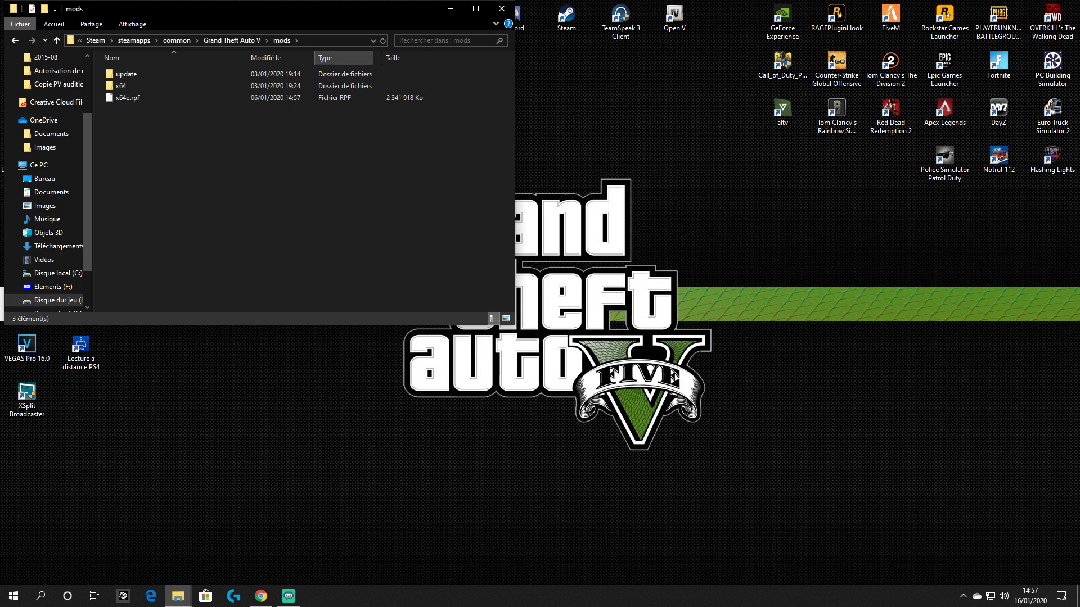
pyautogui.click(500, 9)
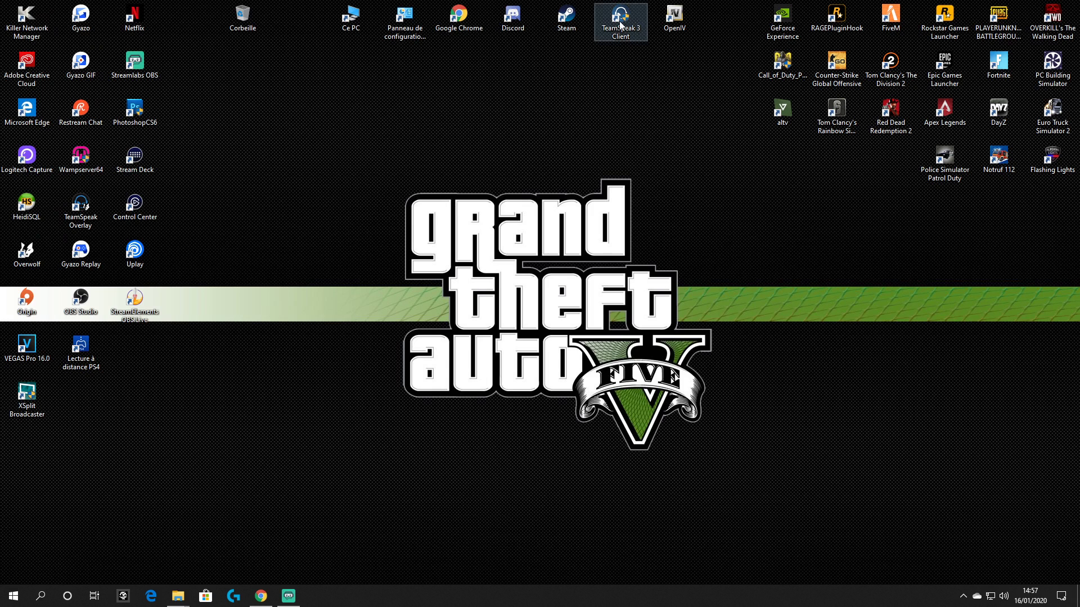
pyautogui.moveTo(676, 22); pyautogui.dragTo(515, 155)
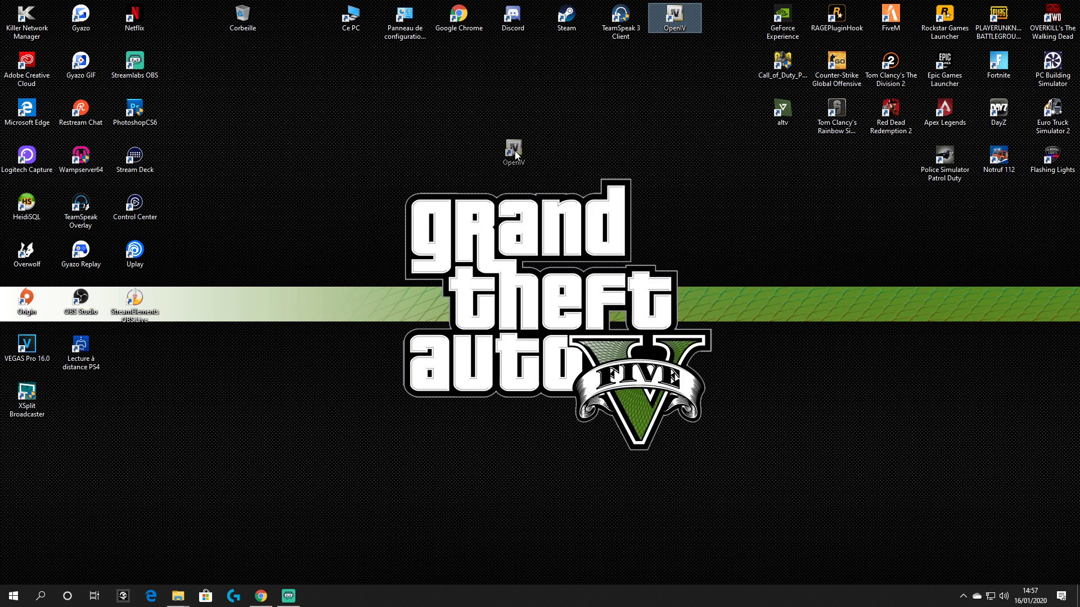
pyautogui.moveTo(516, 156); pyautogui.dragTo(569, 110)
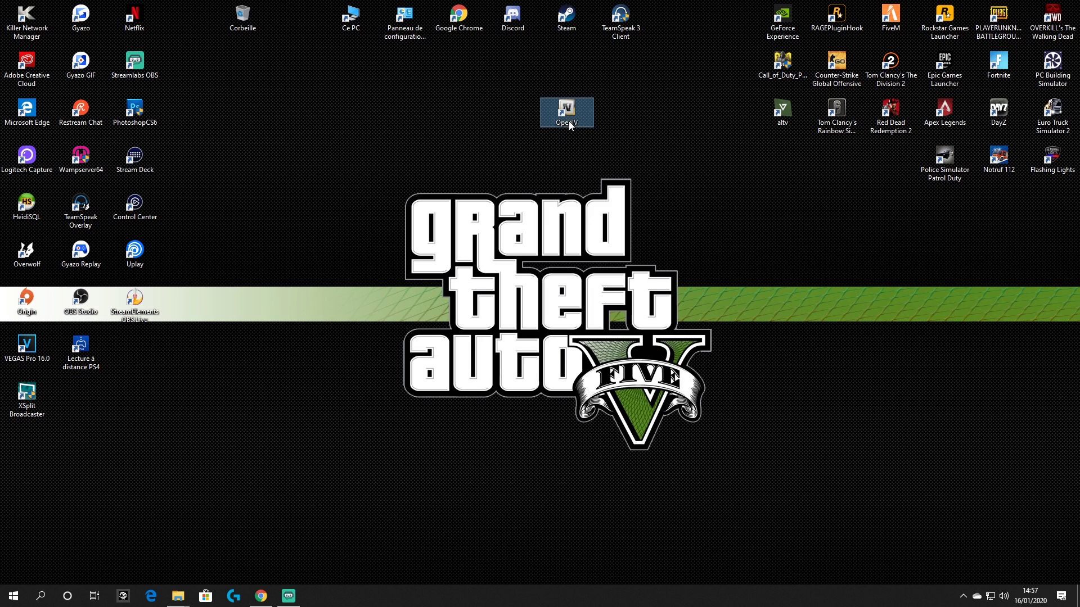
pyautogui.moveTo(623, 116); pyautogui.dragTo(677, 25)
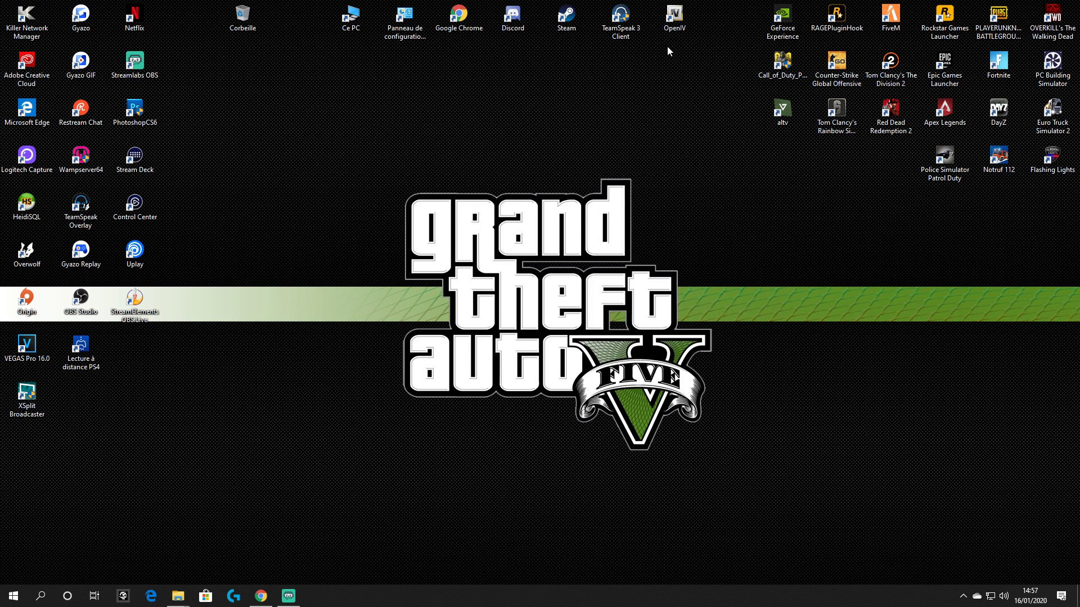
# - Launch OpenIV for the Windows version of Grand Theft Auto V and move its window to the screen's edge
pyautogui.click(674, 17)
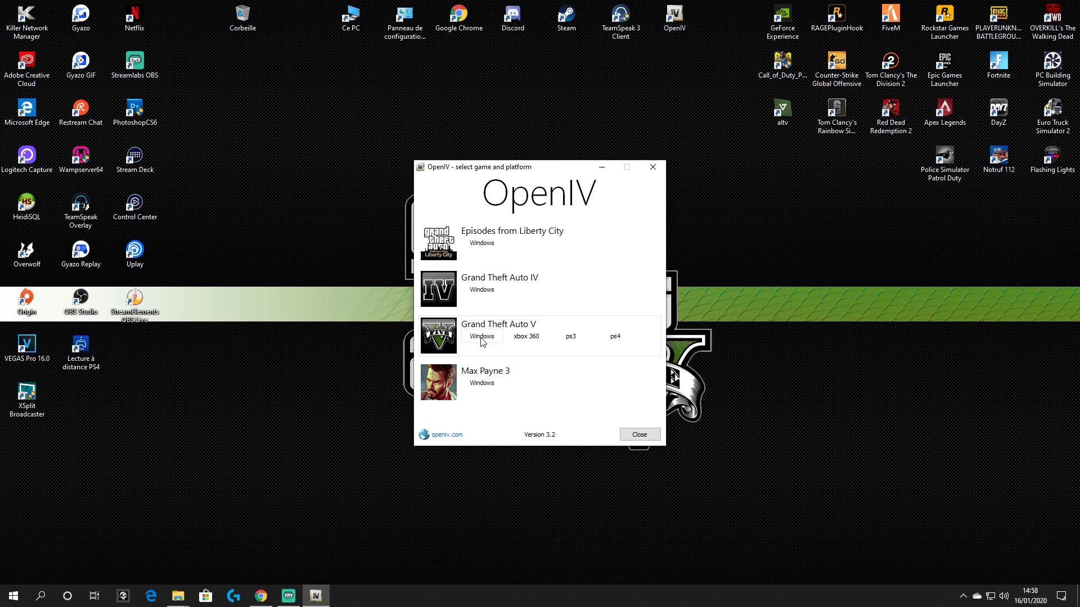
pyautogui.click(481, 338)
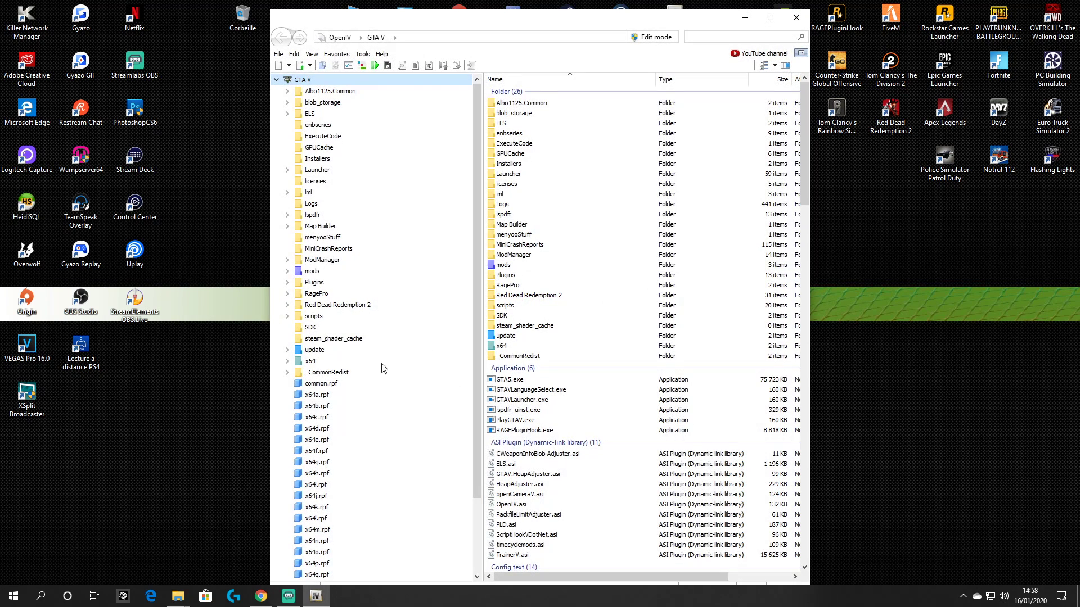
pyautogui.moveTo(616, 28); pyautogui.dragTo(349, 11)
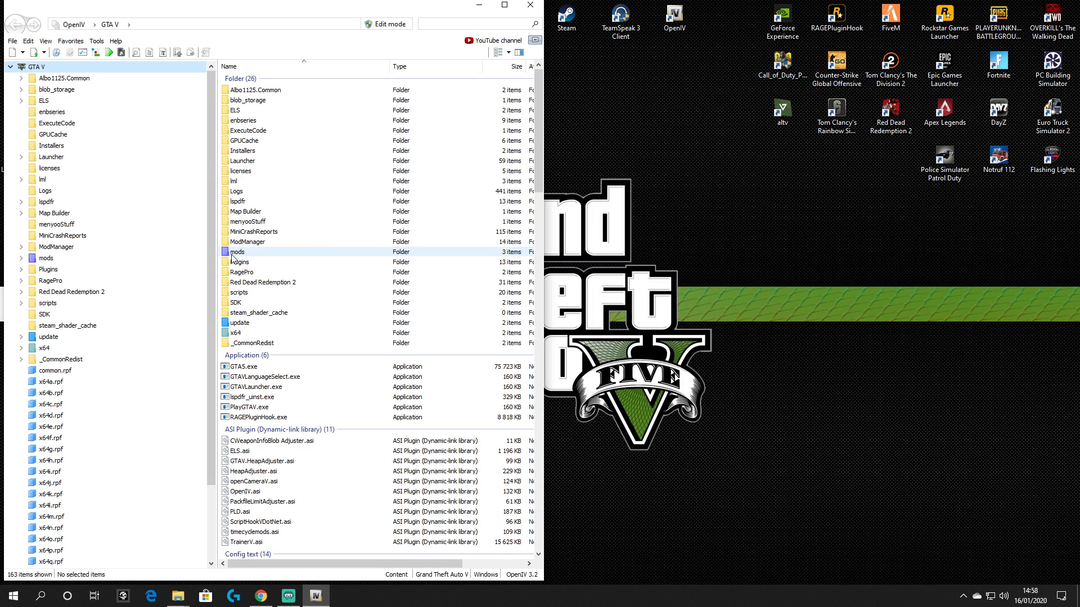
# - Open the vehicles.rpf archive in mods > x64e.rpf > levels > gta5
pyautogui.doubleClick(253, 256)
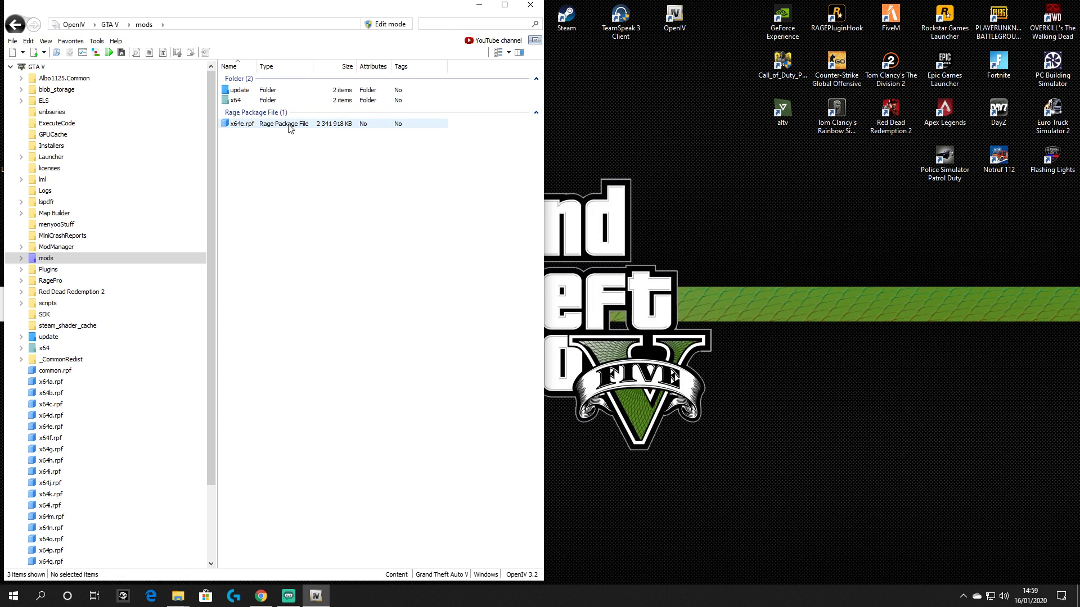
pyautogui.doubleClick(245, 125)
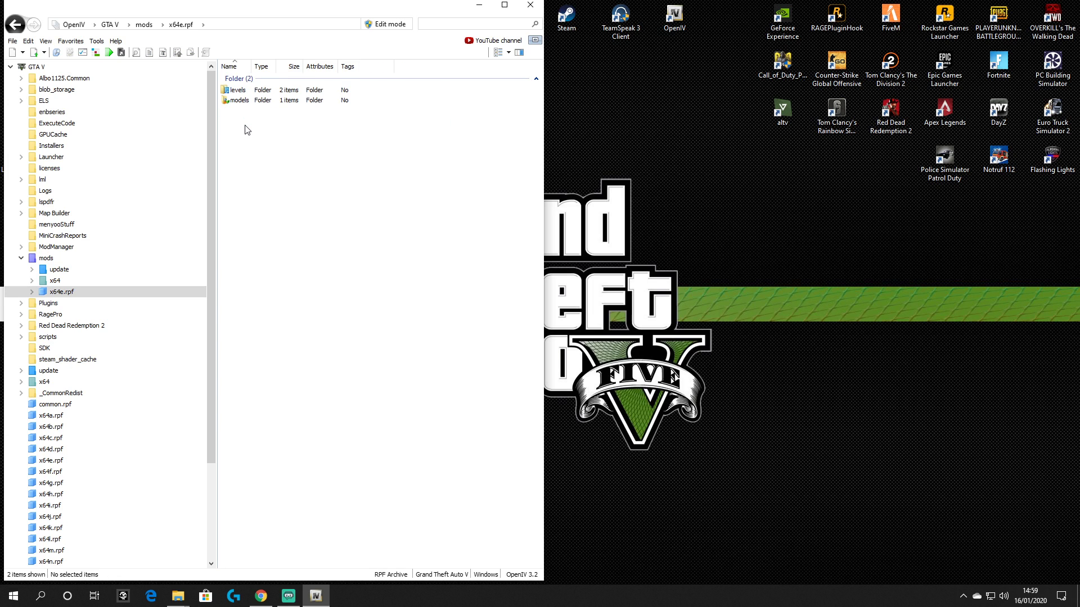
pyautogui.doubleClick(239, 91)
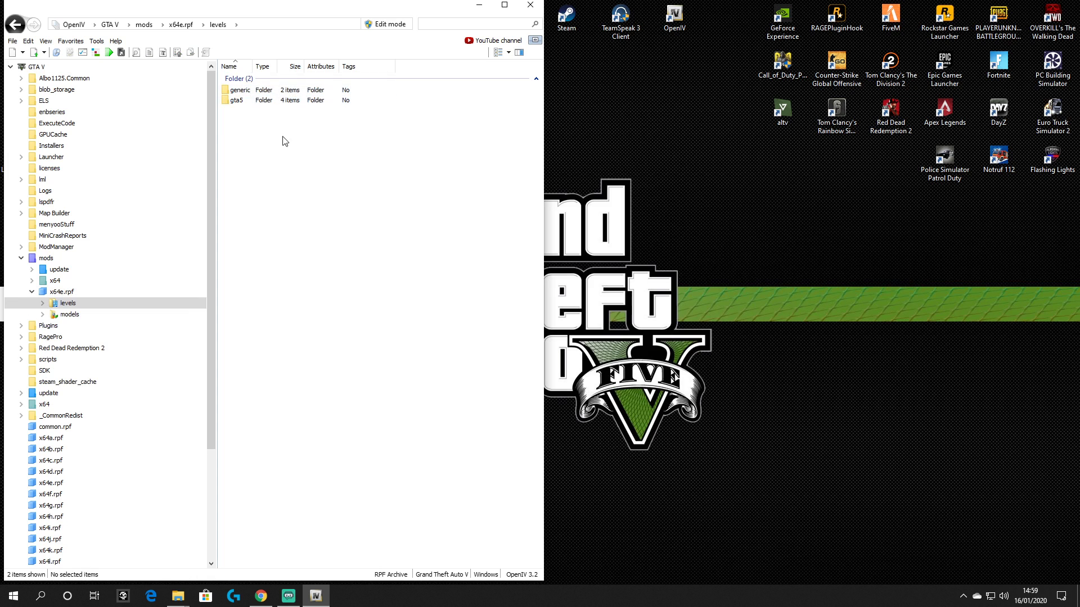
pyautogui.doubleClick(240, 100)
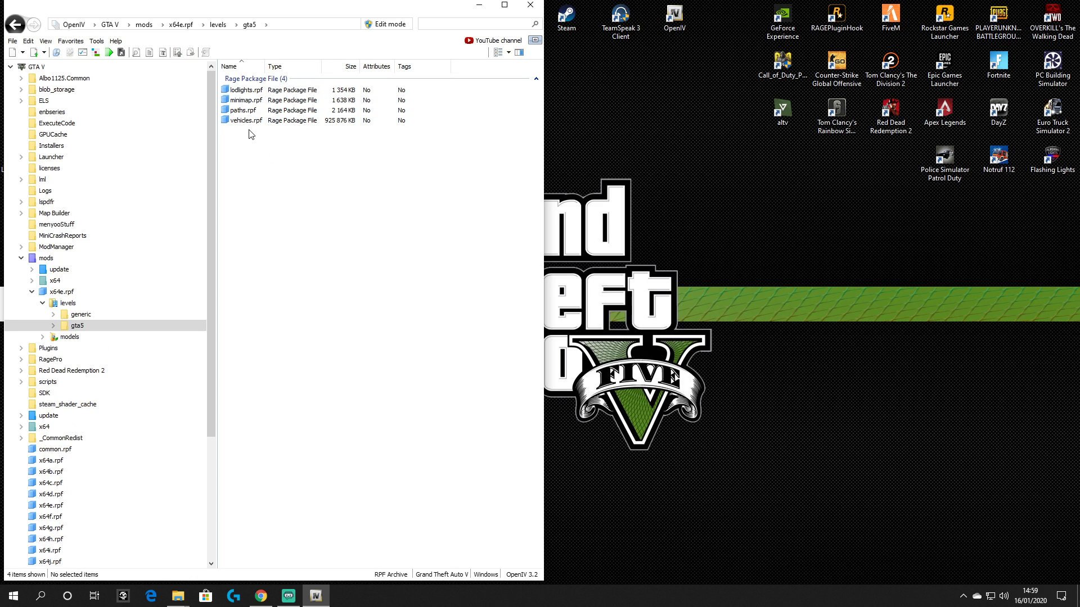
pyautogui.doubleClick(249, 122)
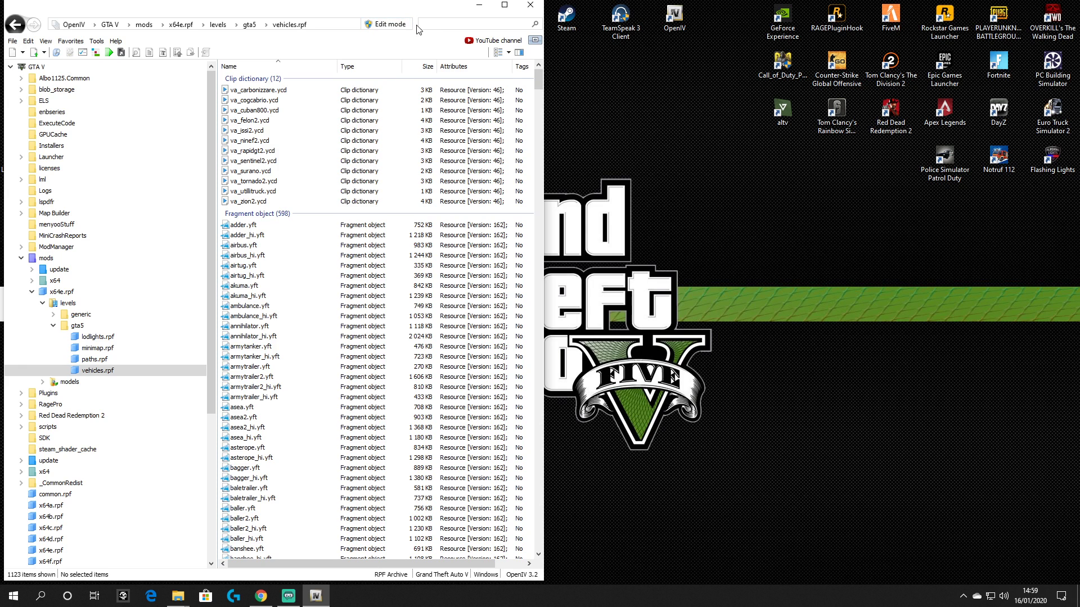
# - Filter the vehicles.rpf files by "police", preview the police.yft model from several angles, and close the preview
pyautogui.click(431, 24)
pyautogui.write('police')
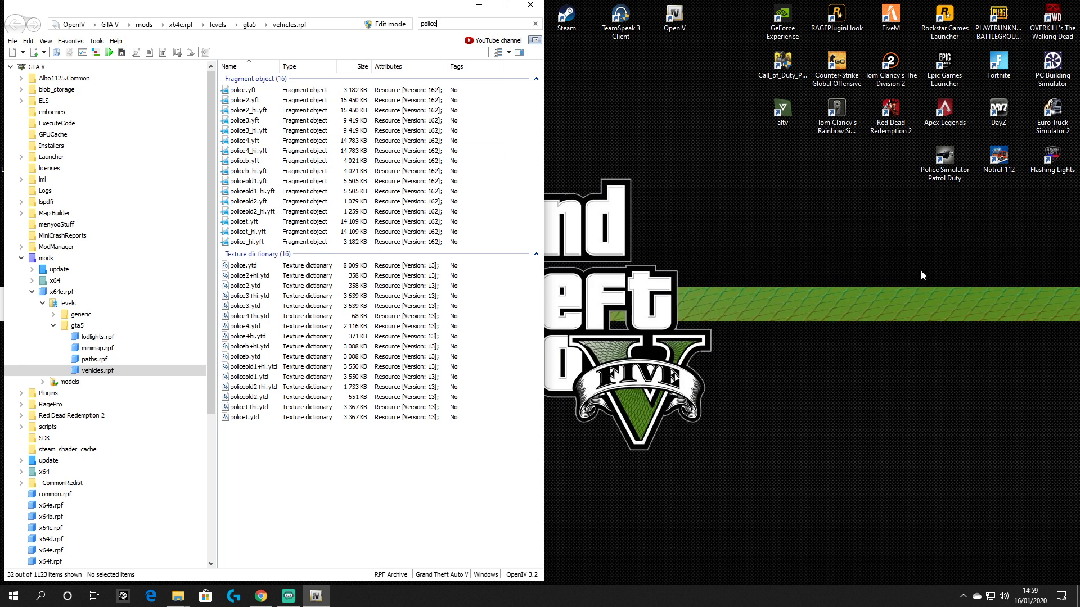
pyautogui.doubleClick(273, 90)
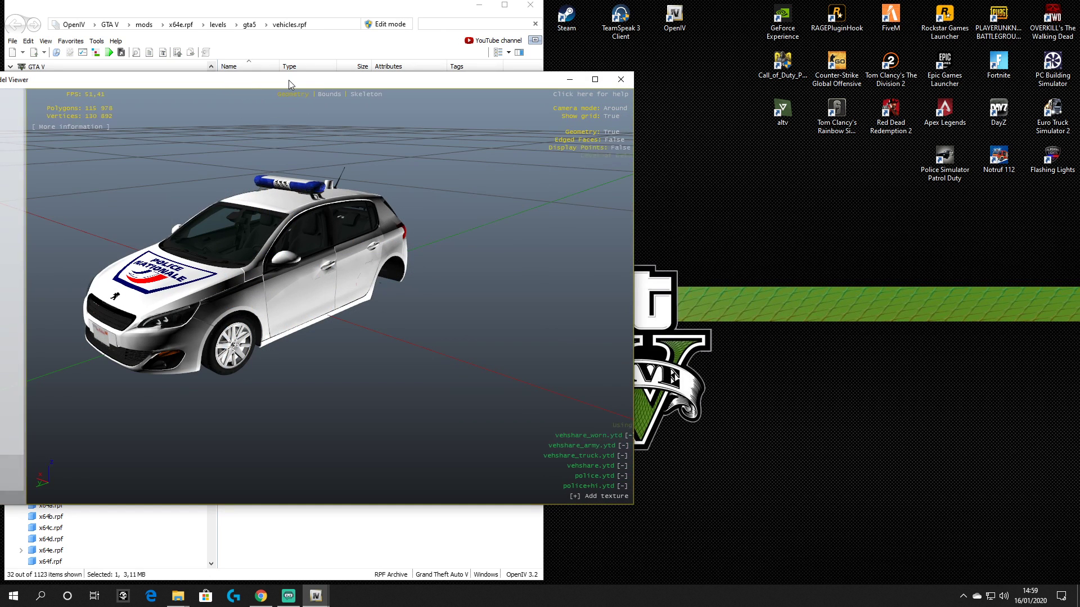
pyautogui.moveTo(289, 80); pyautogui.dragTo(513, 88)
pyautogui.moveTo(557, 260); pyautogui.dragTo(405, 235)
pyautogui.moveTo(523, 282); pyautogui.dragTo(352, 295)
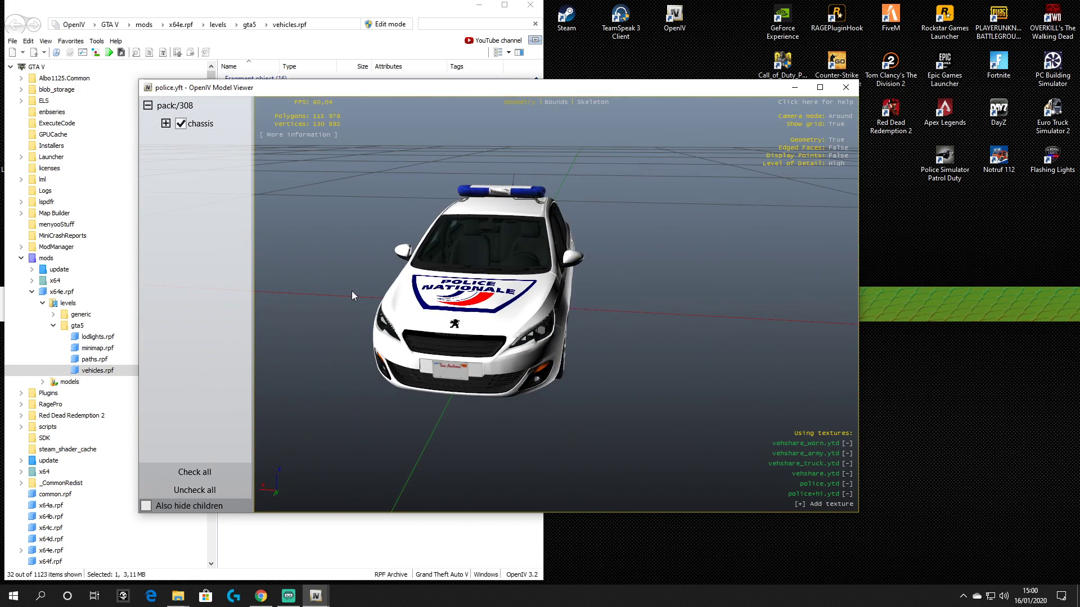
pyautogui.moveTo(549, 269); pyautogui.dragTo(511, 266)
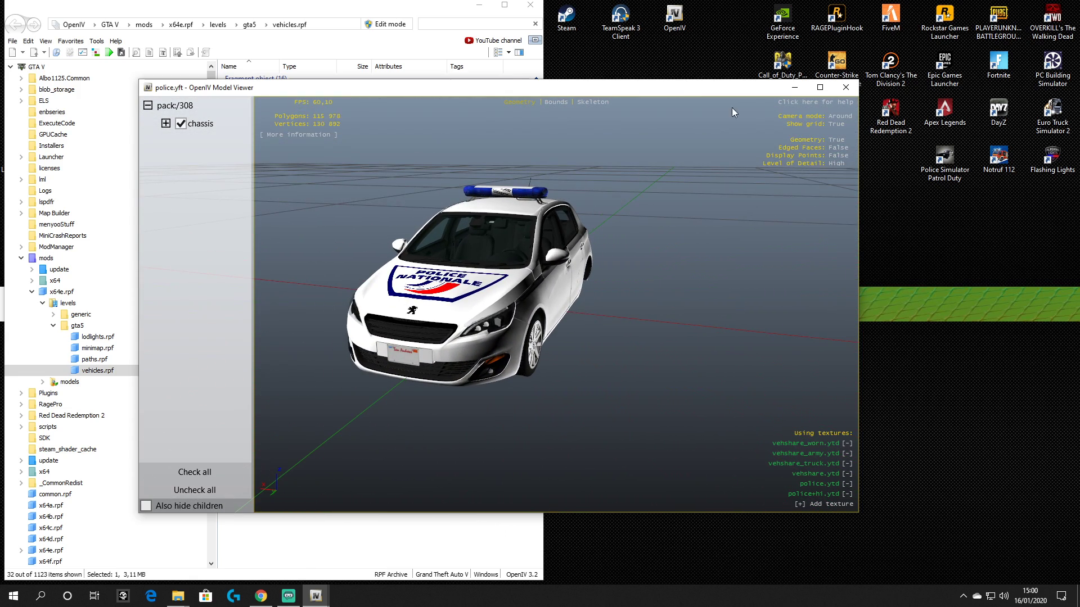
pyautogui.click(842, 87)
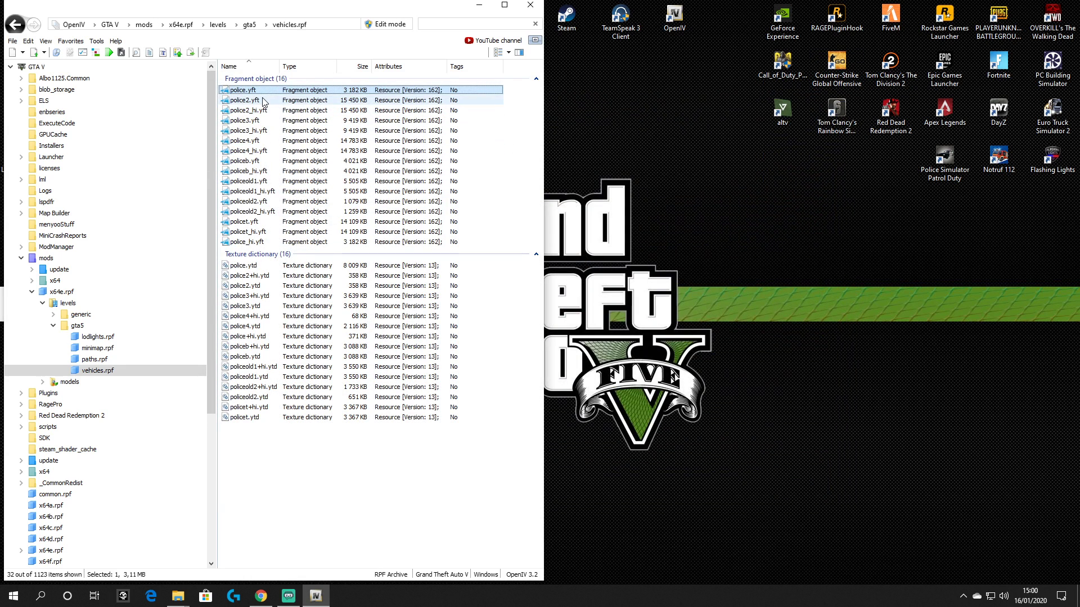
# - Preview the police2.yft model, rotate it to inspect the vehicle, and close the model viewer
pyautogui.doubleClick(262, 101)
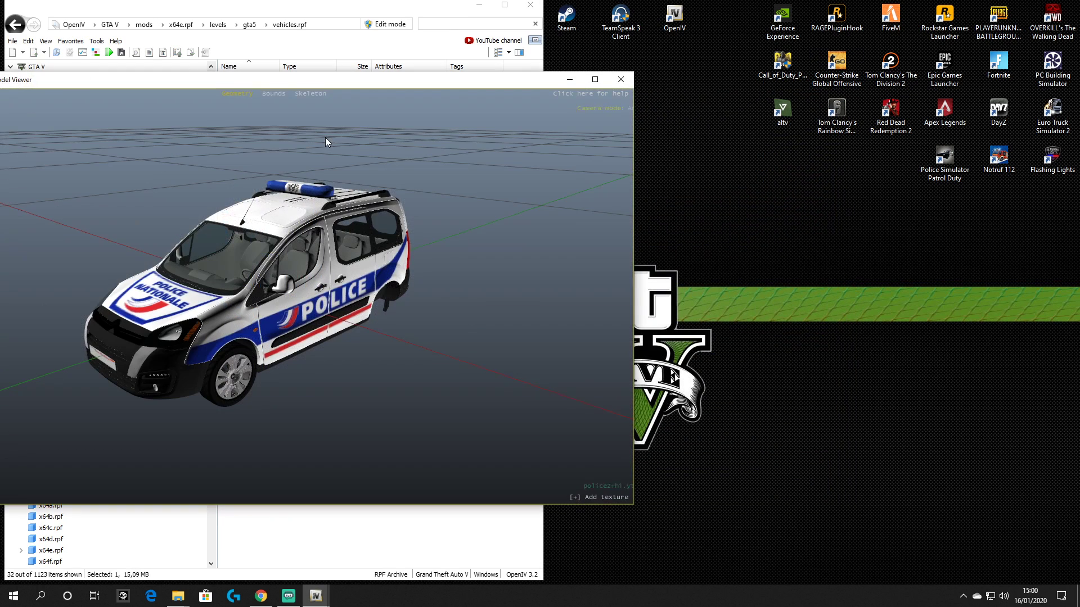
pyautogui.moveTo(371, 81); pyautogui.dragTo(521, 67)
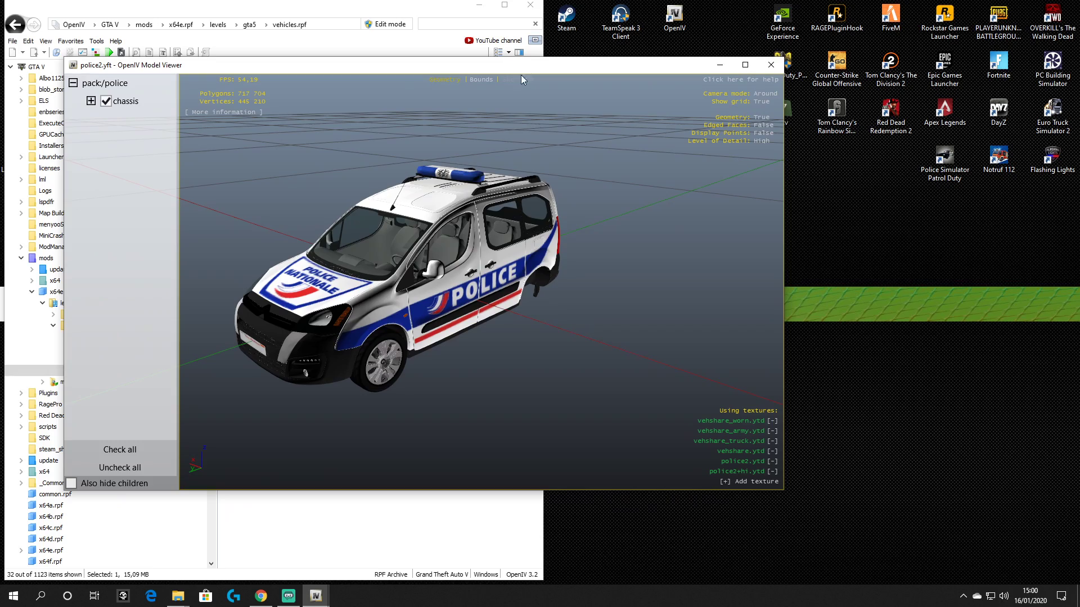
pyautogui.moveTo(413, 249); pyautogui.dragTo(712, 180)
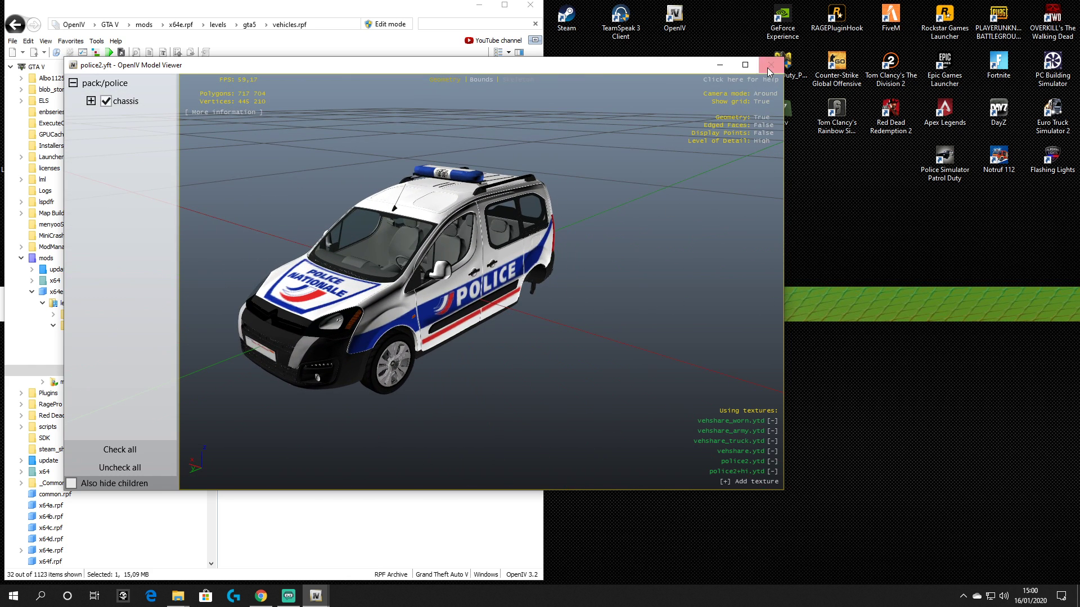
pyautogui.click(770, 66)
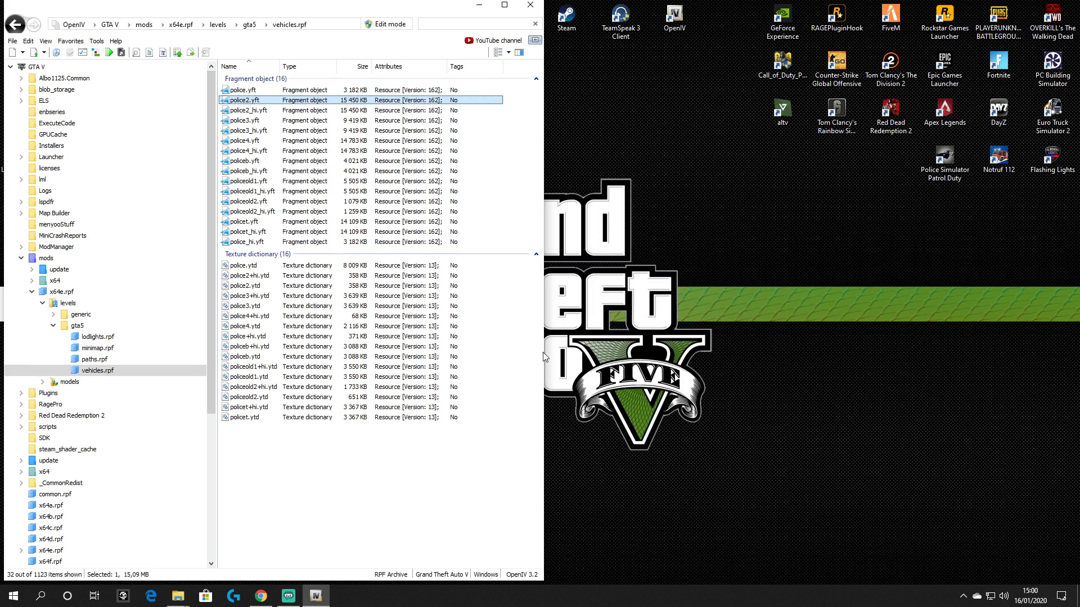
# - Switch to the Chériff folder in File Explorer and open Peugeot Partner to review its police3 model and texture files
pyautogui.moveTo(187, 602)
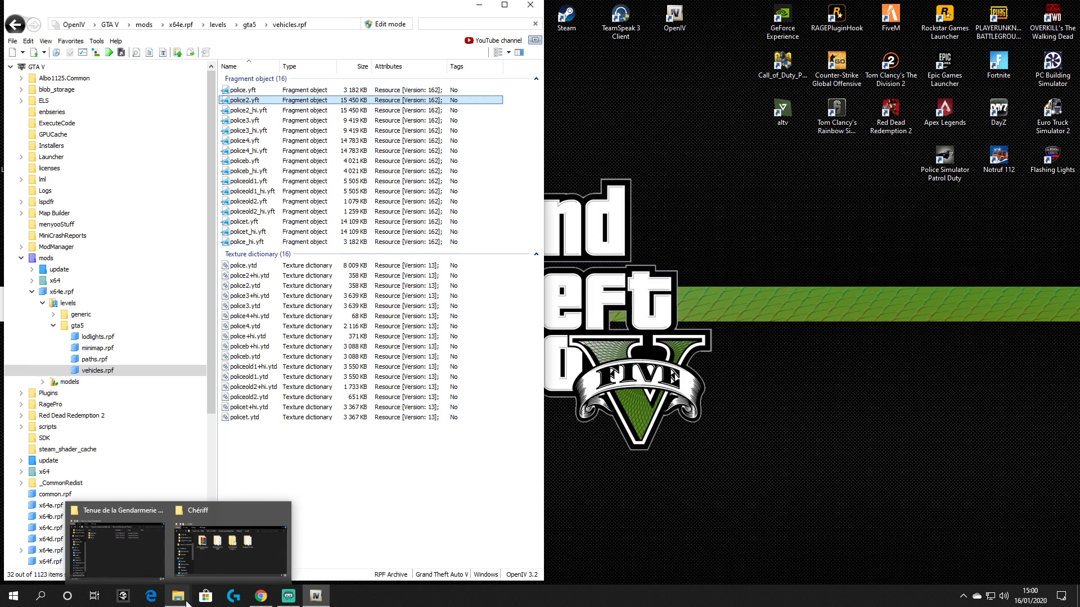
pyautogui.moveTo(168, 564)
pyautogui.moveTo(237, 565)
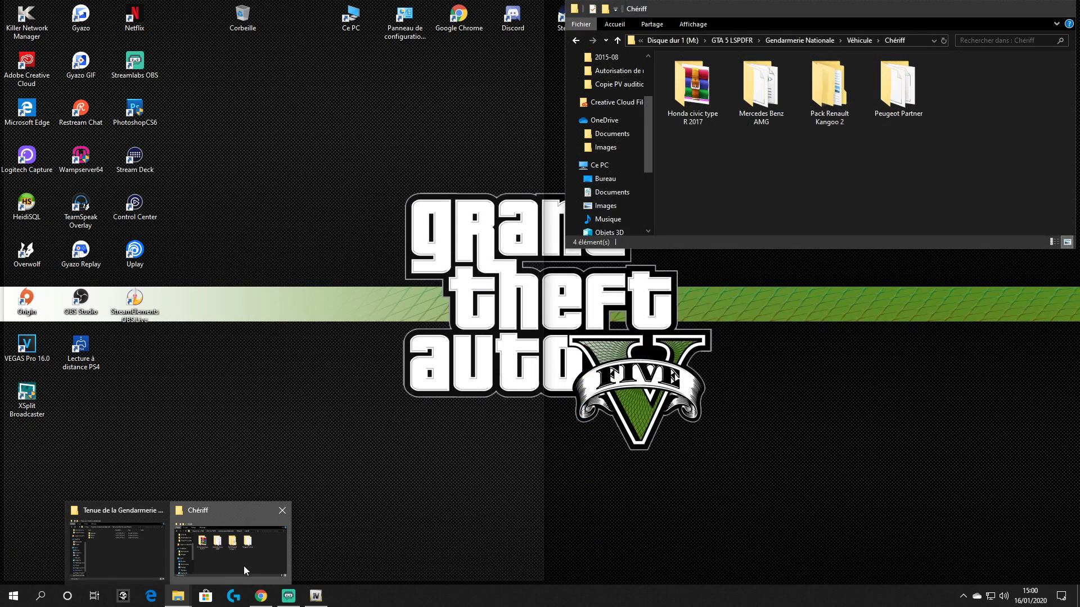
pyautogui.click(244, 566)
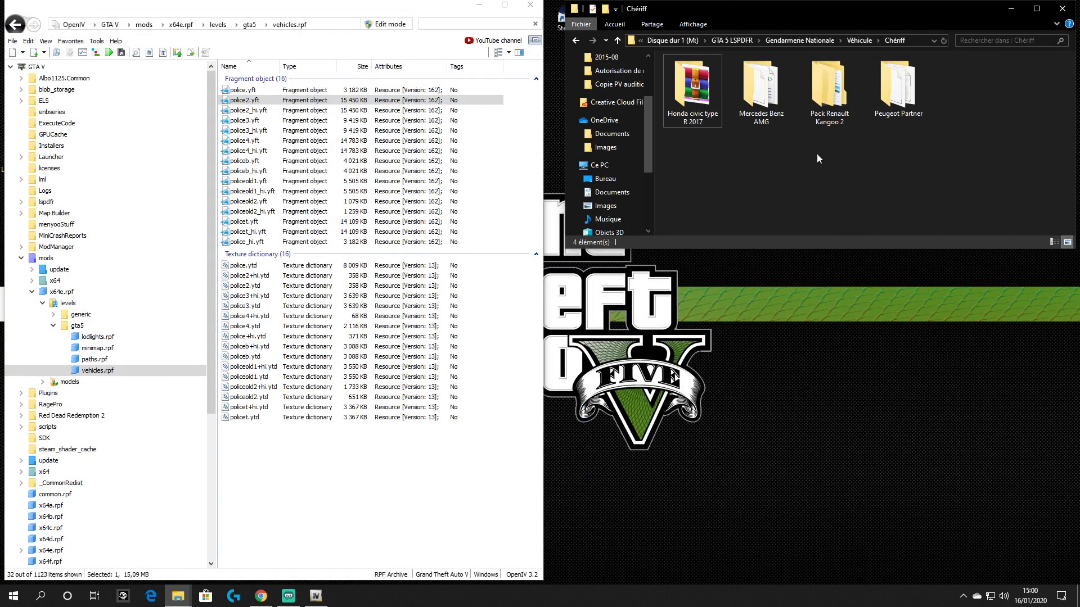
pyautogui.doubleClick(898, 90)
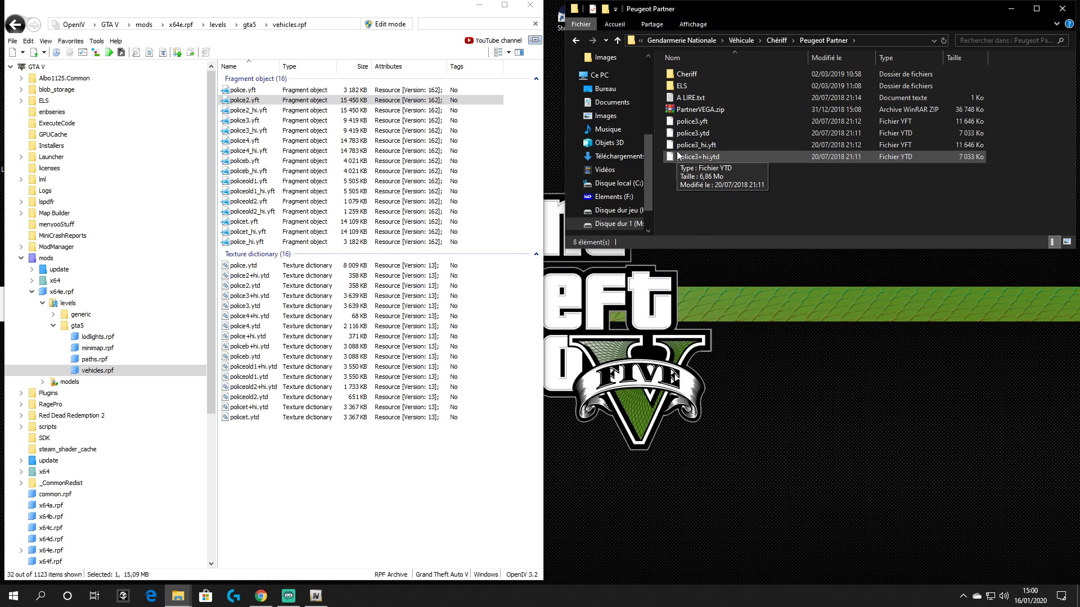
pyautogui.moveTo(717, 164); pyautogui.dragTo(482, 177)
pyautogui.click(777, 196)
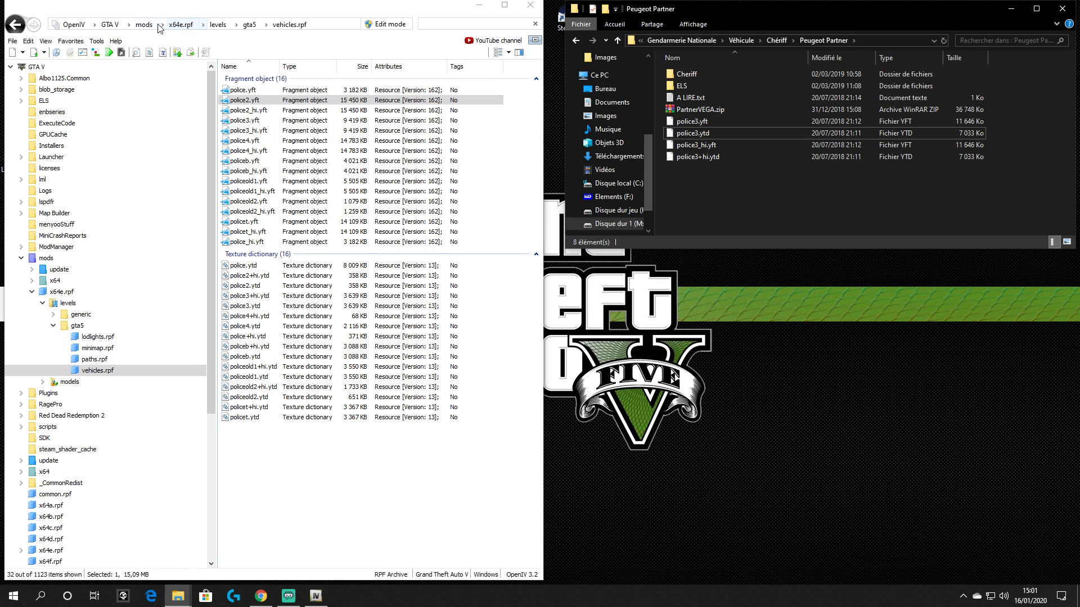
# - Back in OpenIV, clear the "police" filter and return to the mods folder
pyautogui.click(182, 25)
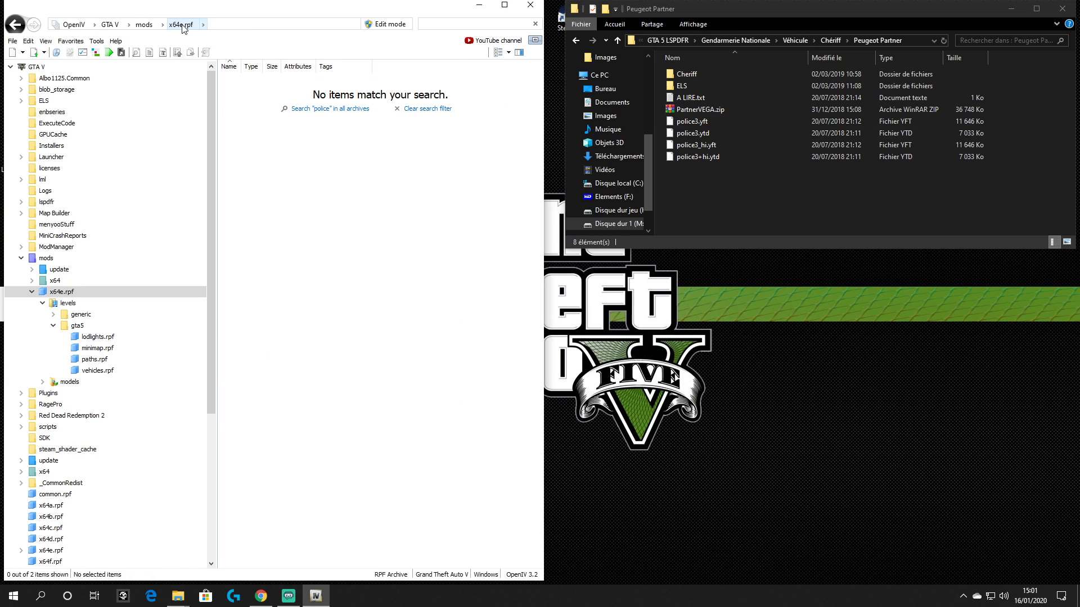
pyautogui.click(536, 25)
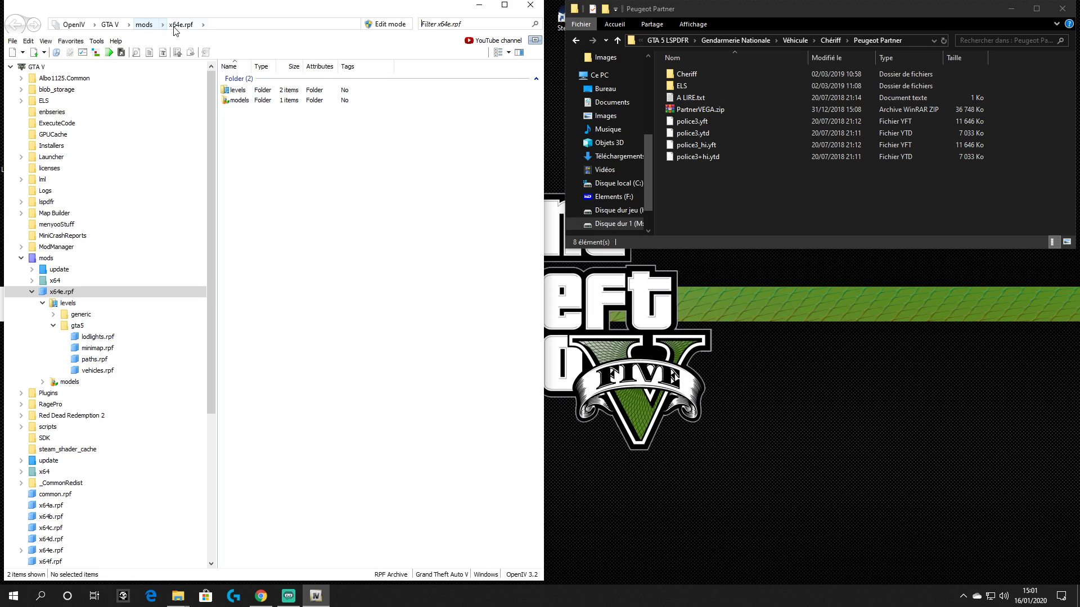
pyautogui.click(143, 26)
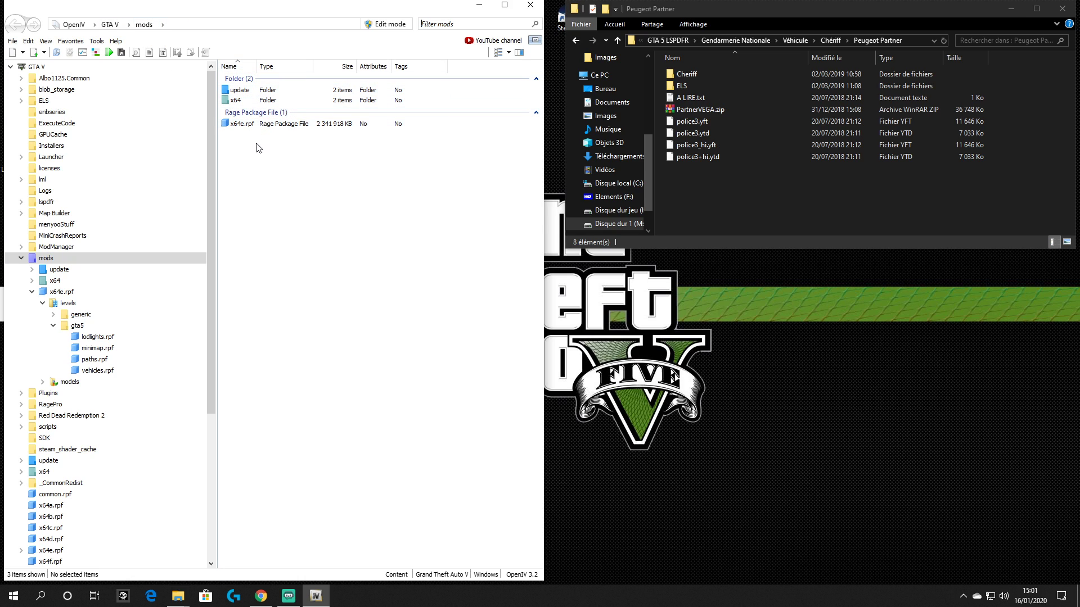
# - Open update > x64 > dlcpacks inside the mods folder and look through its patchday folders
pyautogui.doubleClick(240, 90)
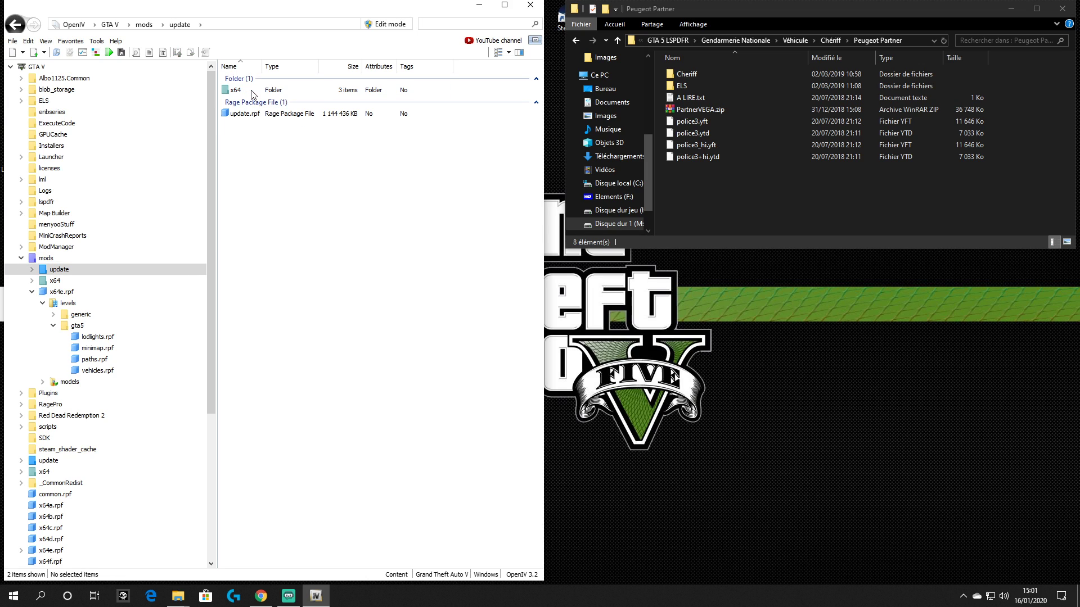
pyautogui.doubleClick(247, 91)
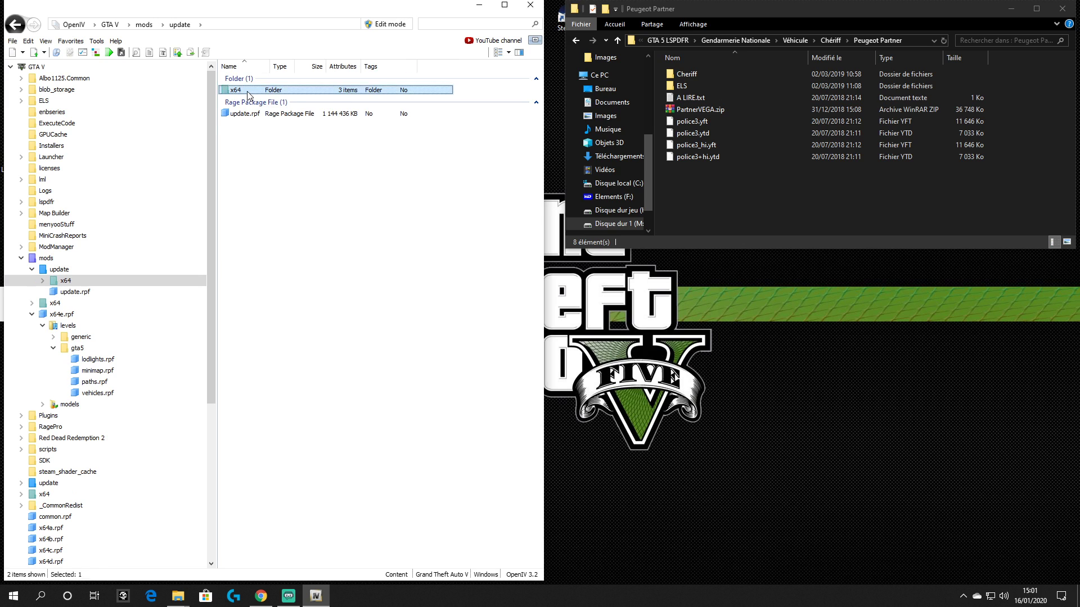
pyautogui.doubleClick(249, 101)
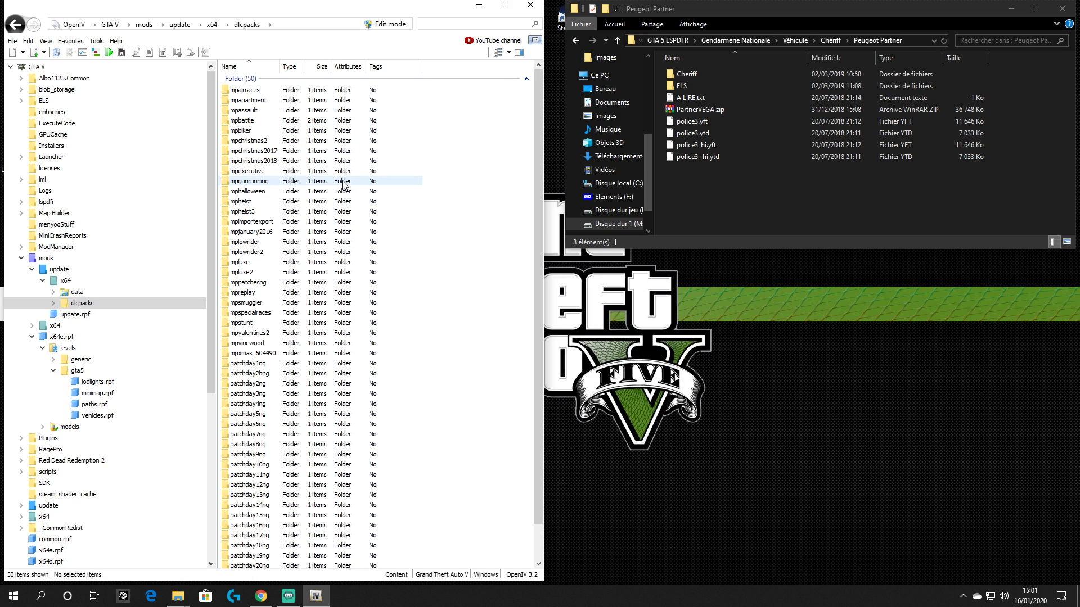
pyautogui.scroll(-1, 329, 152)
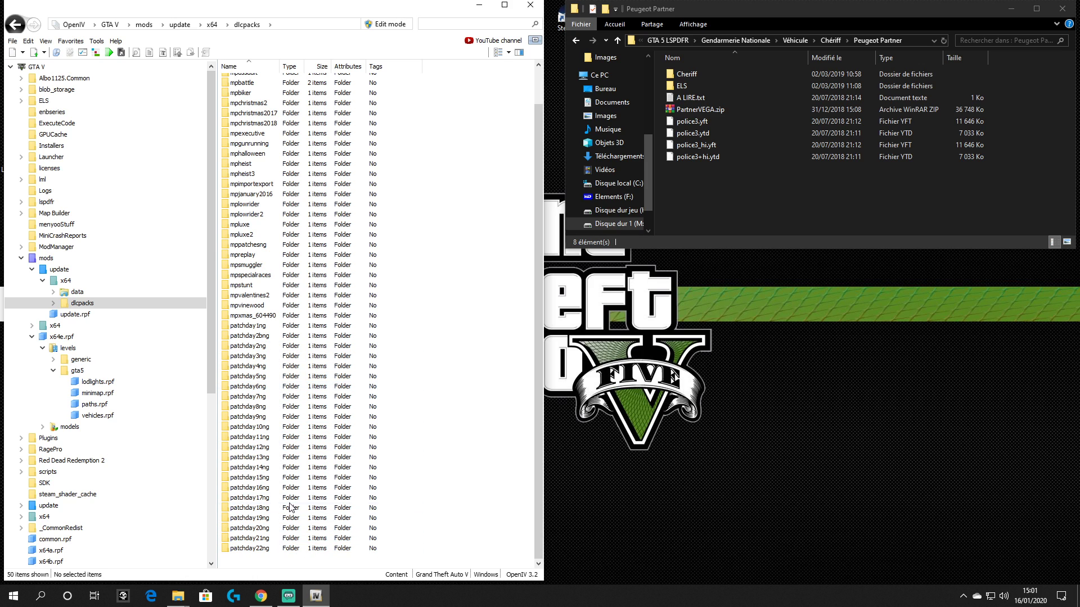
# - Open vehicles.rpf in patchday1ng > dlc.rpf > x64 > levels > gta5 and filter its files by "police"
pyautogui.doubleClick(256, 327)
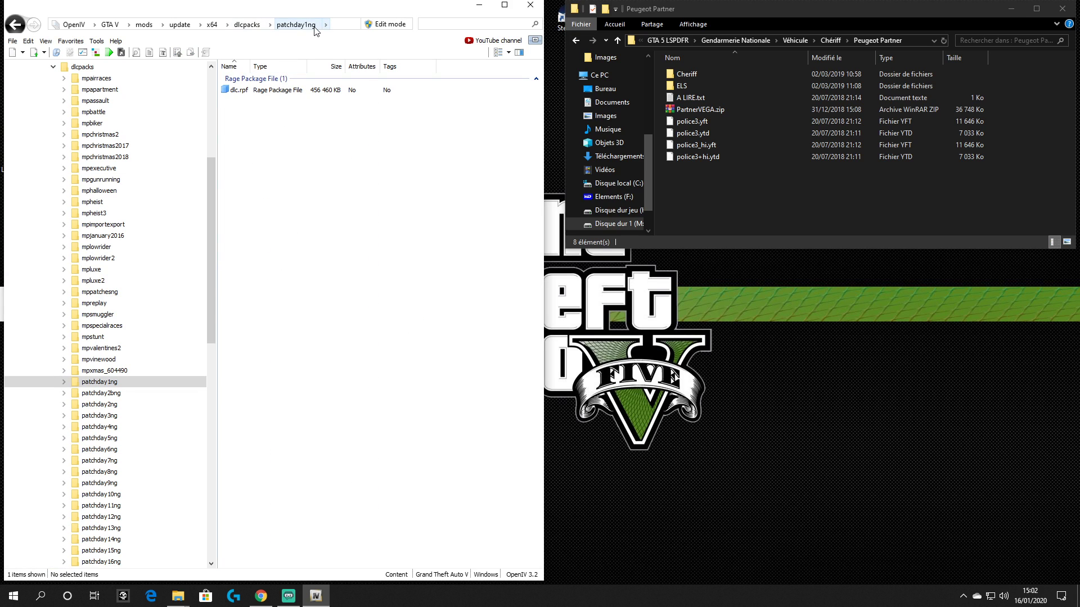
pyautogui.doubleClick(241, 91)
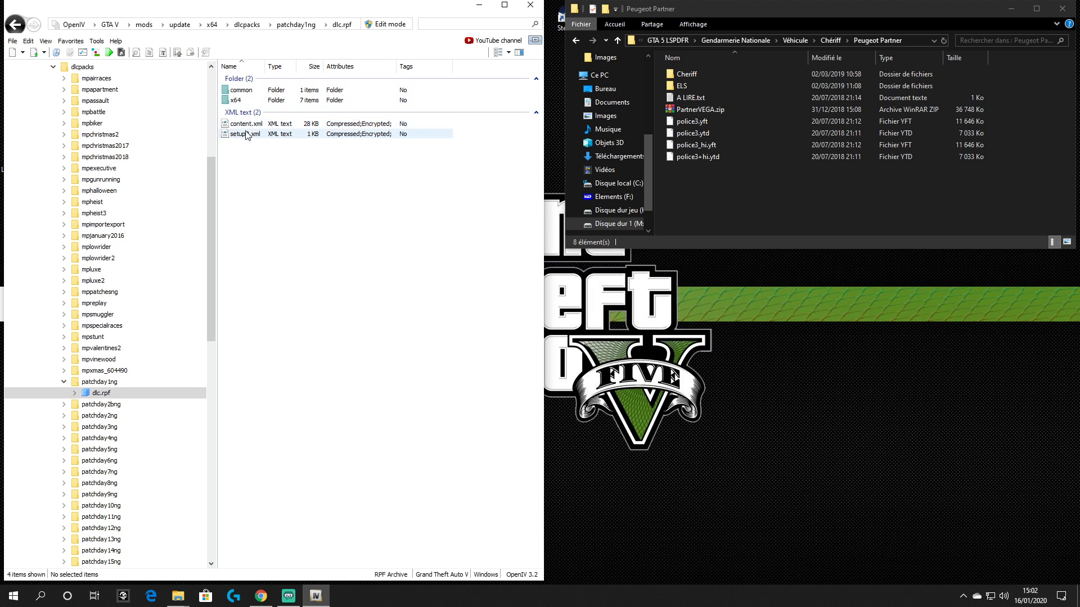
pyautogui.doubleClick(250, 102)
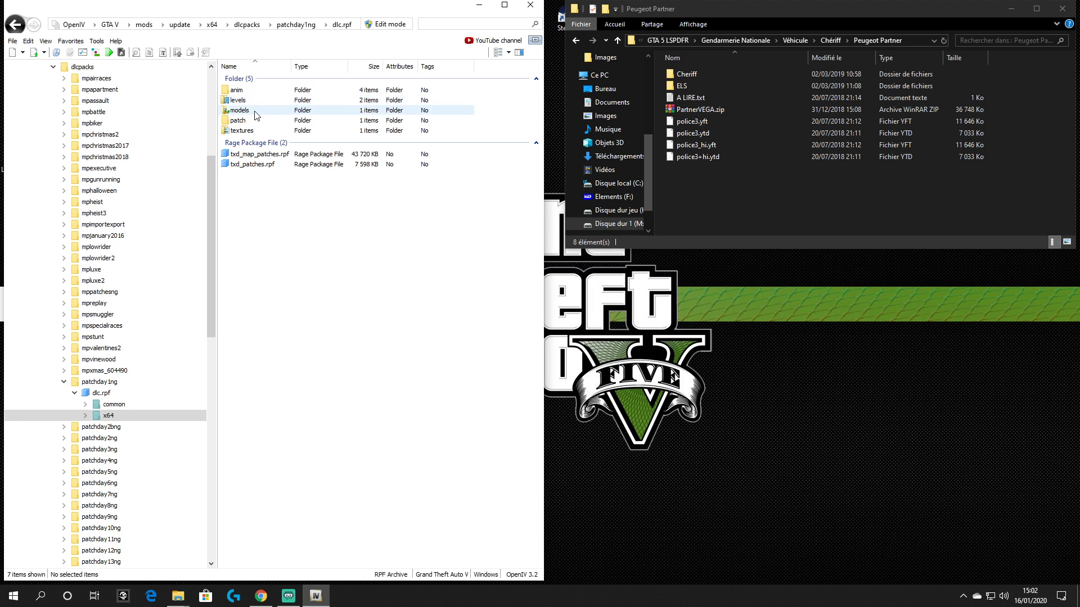
pyautogui.doubleClick(254, 100)
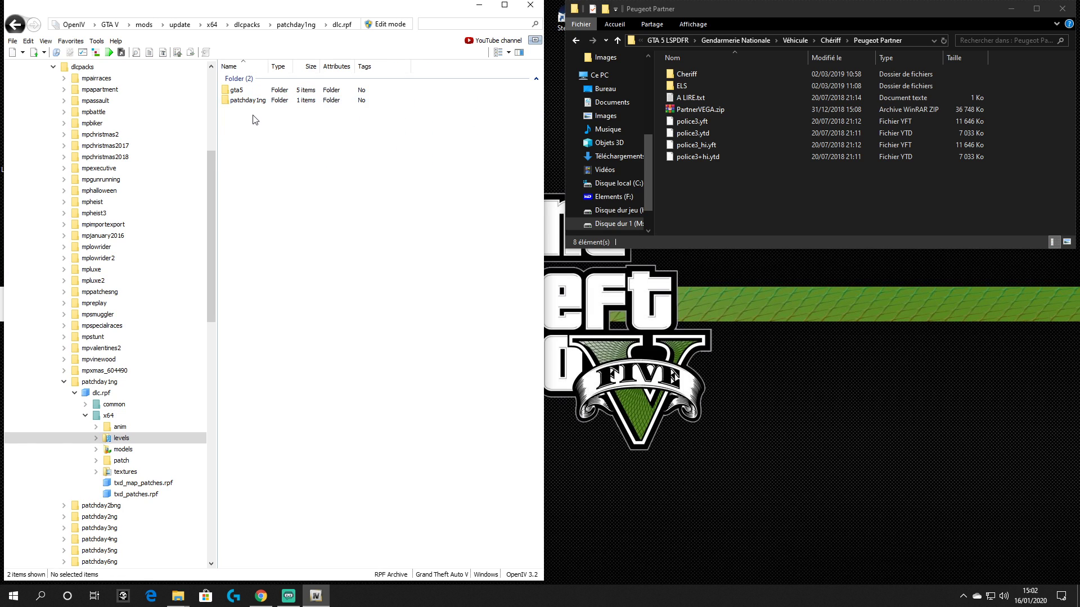
pyautogui.doubleClick(236, 89)
pyautogui.click(245, 144)
pyautogui.doubleClick(244, 144)
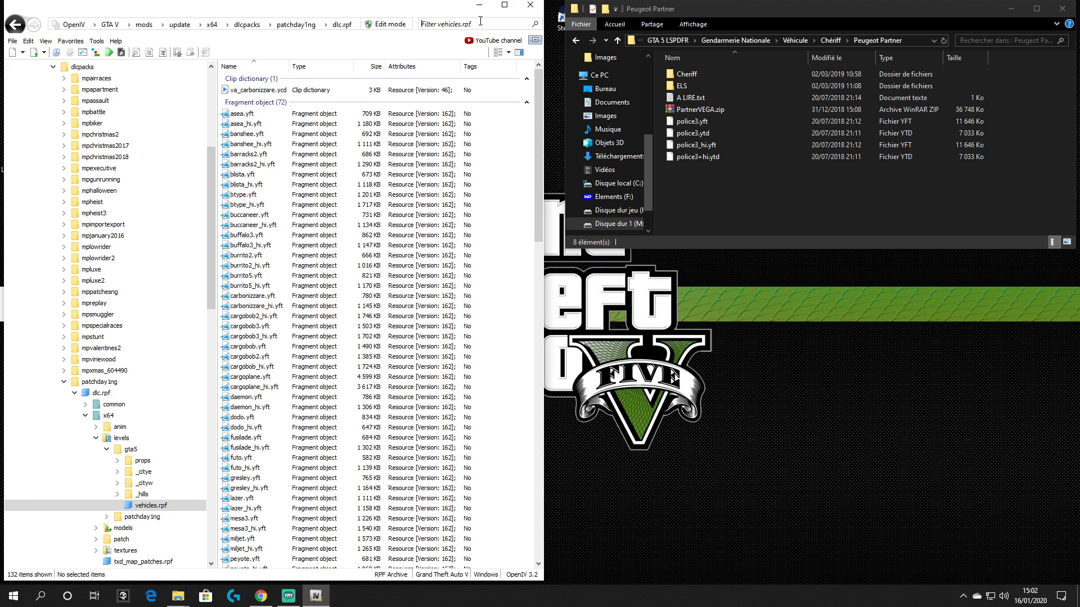
pyautogui.write('police')
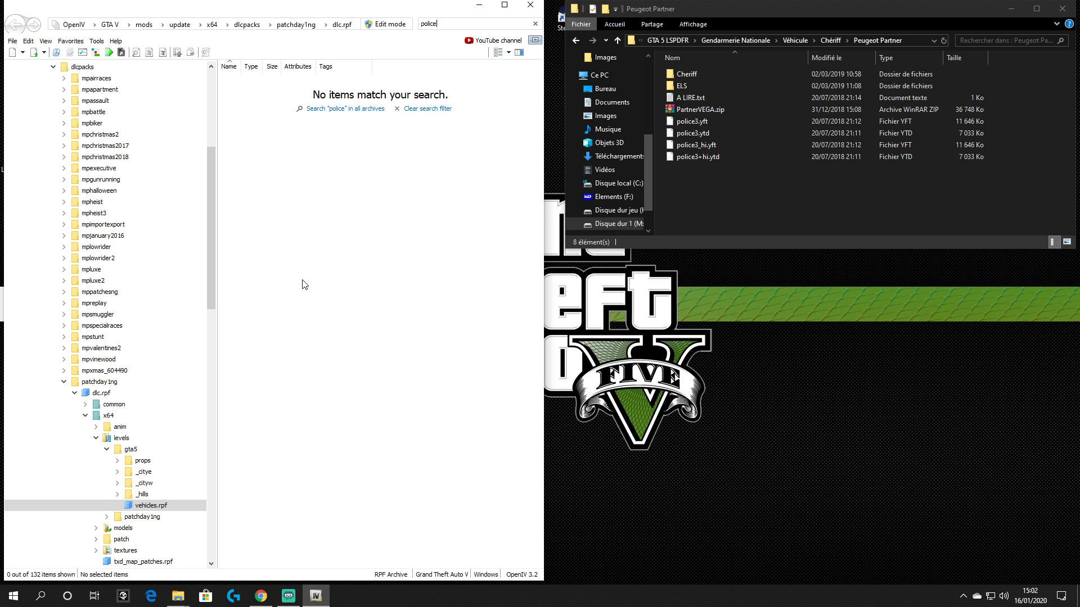
# - Clear the search filter and go back up from the patchday1ng archive to the mods folder
pyautogui.click(180, 24)
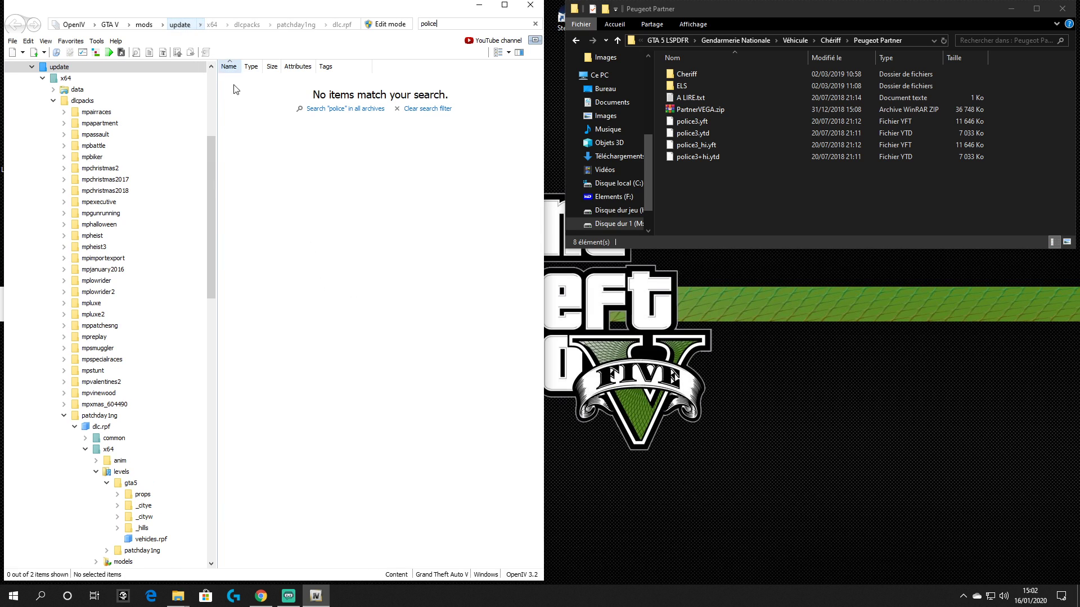
pyautogui.click(535, 24)
pyautogui.click(143, 24)
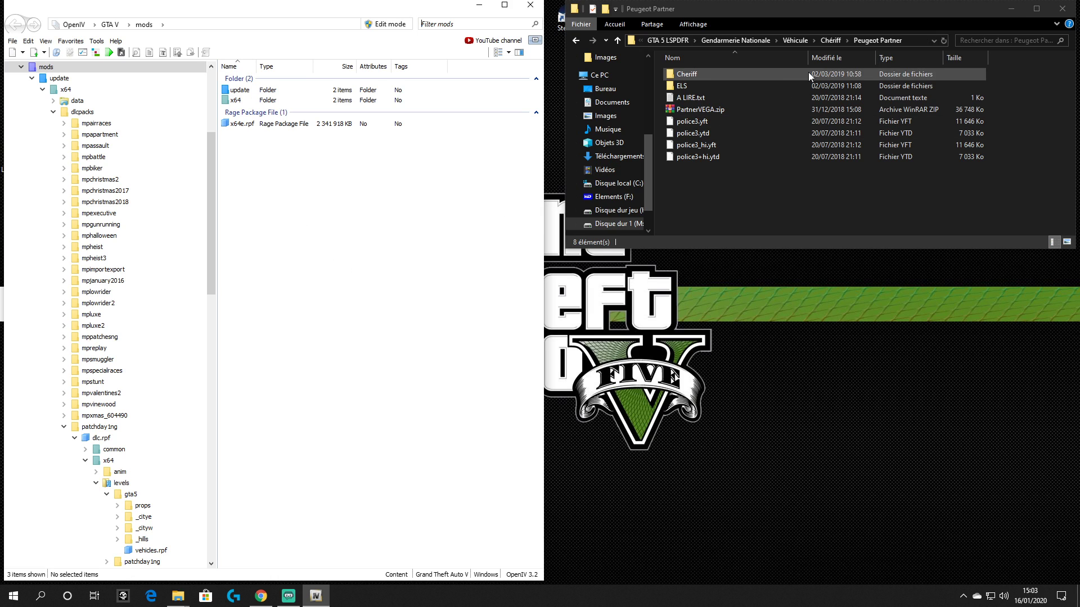
# - In File Explorer, leave the Peugeot Partner folder and show the vehicle folders inside Véhicule > Chériff
pyautogui.click(576, 41)
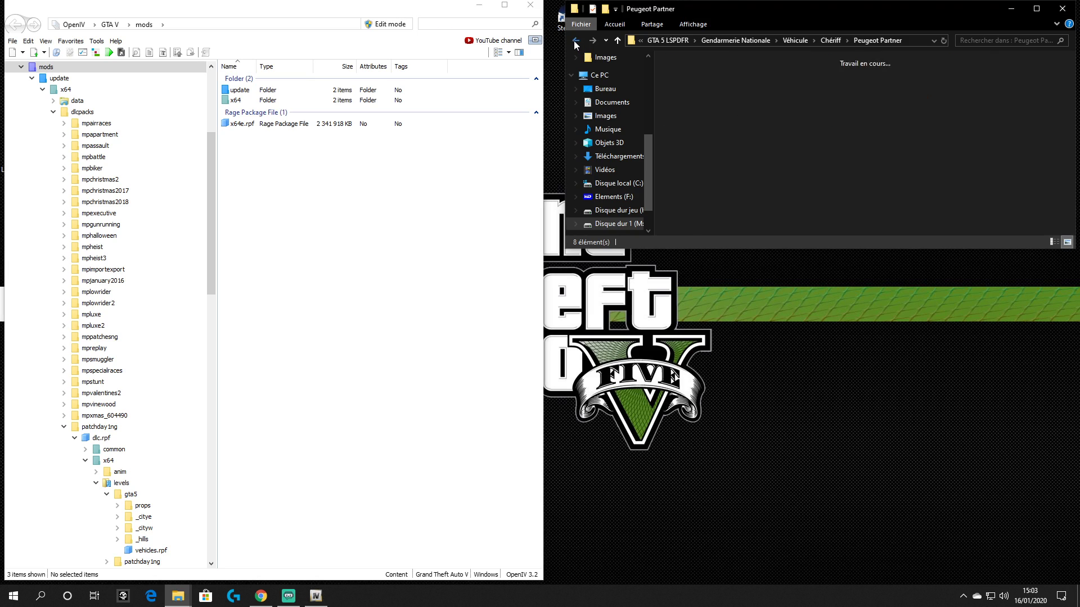
pyautogui.click(575, 40)
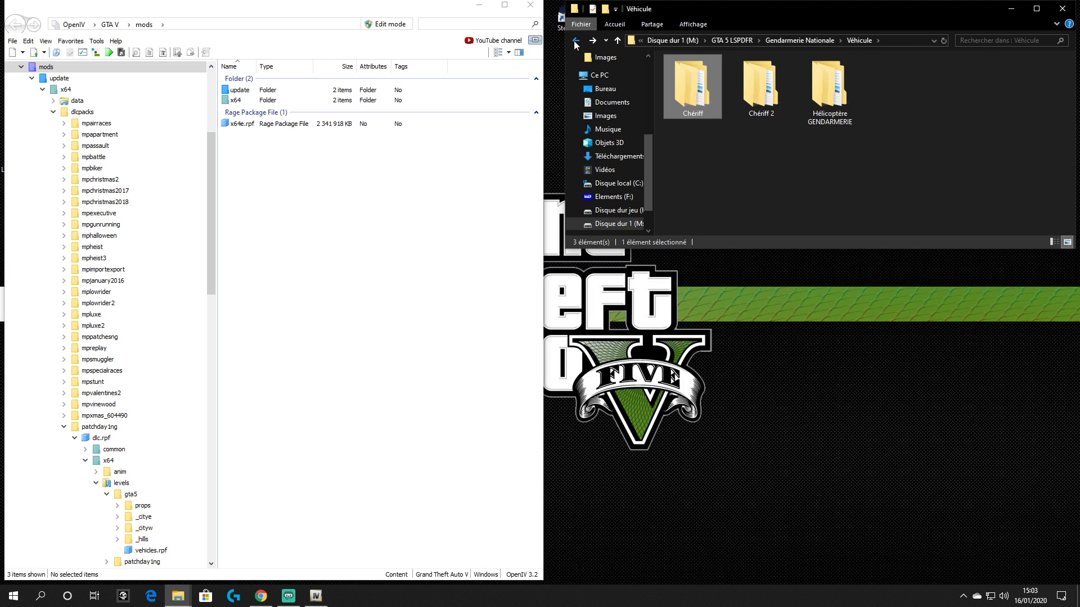
pyautogui.doubleClick(699, 86)
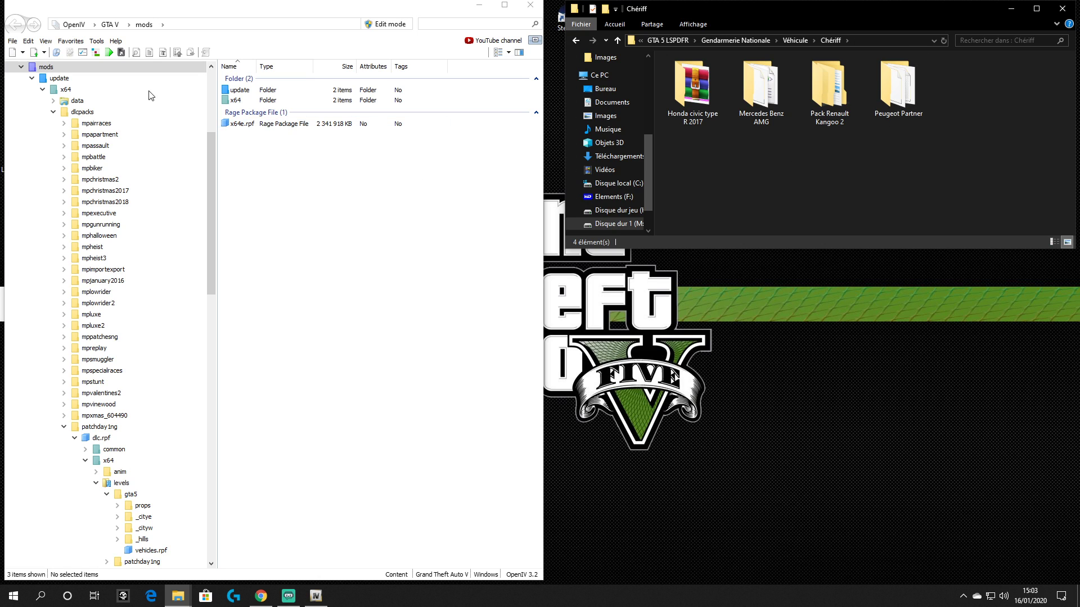
# - In OpenIV, open the vehicles.rpf archive again through x64e.rpf > levels > gta5
pyautogui.doubleClick(250, 127)
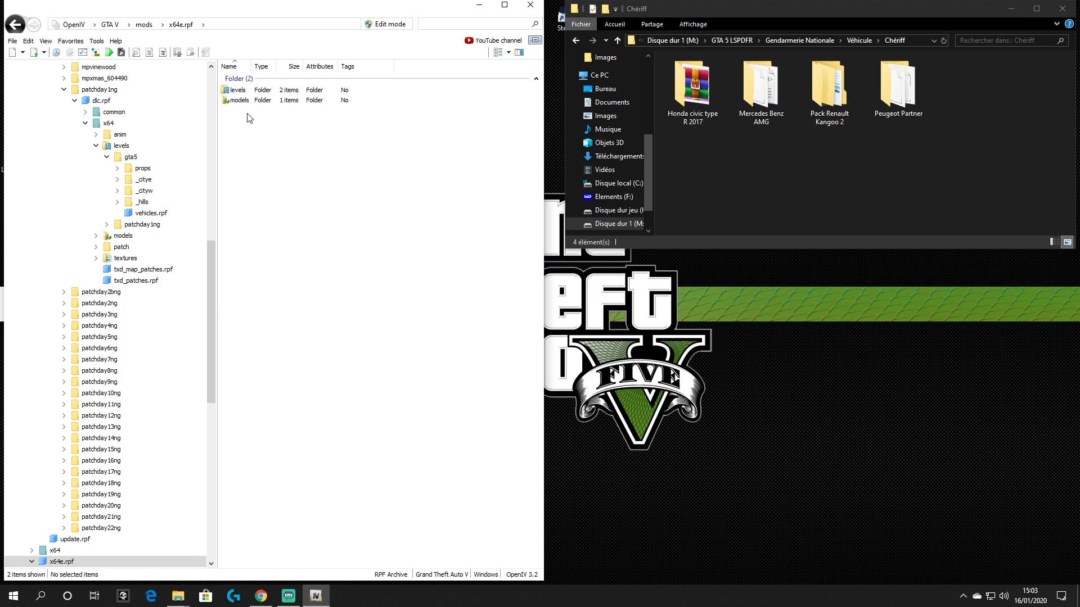
pyautogui.doubleClick(243, 91)
pyautogui.doubleClick(244, 101)
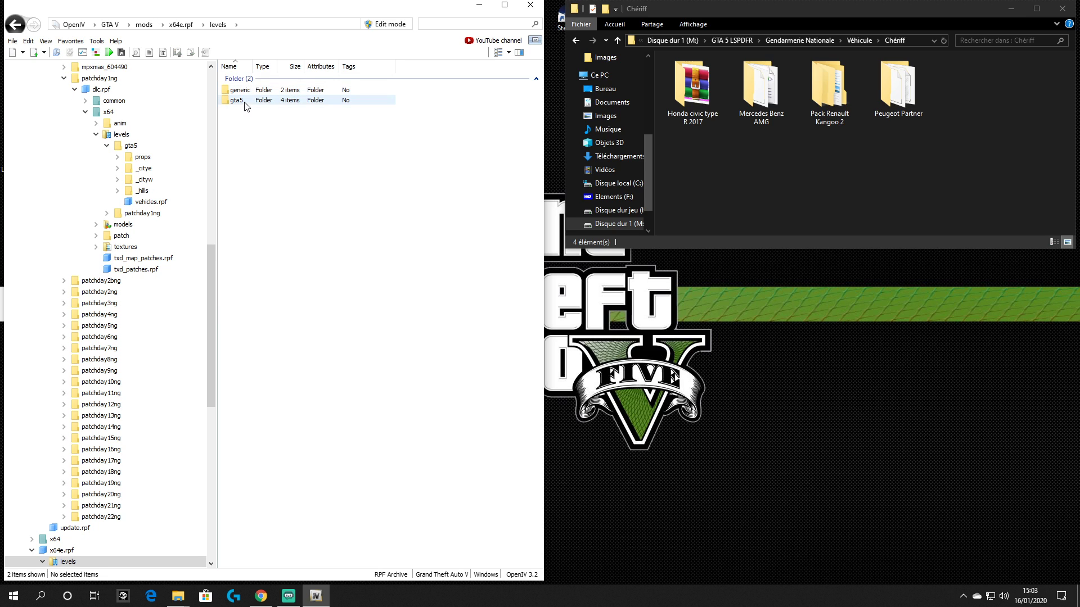
pyautogui.doubleClick(250, 122)
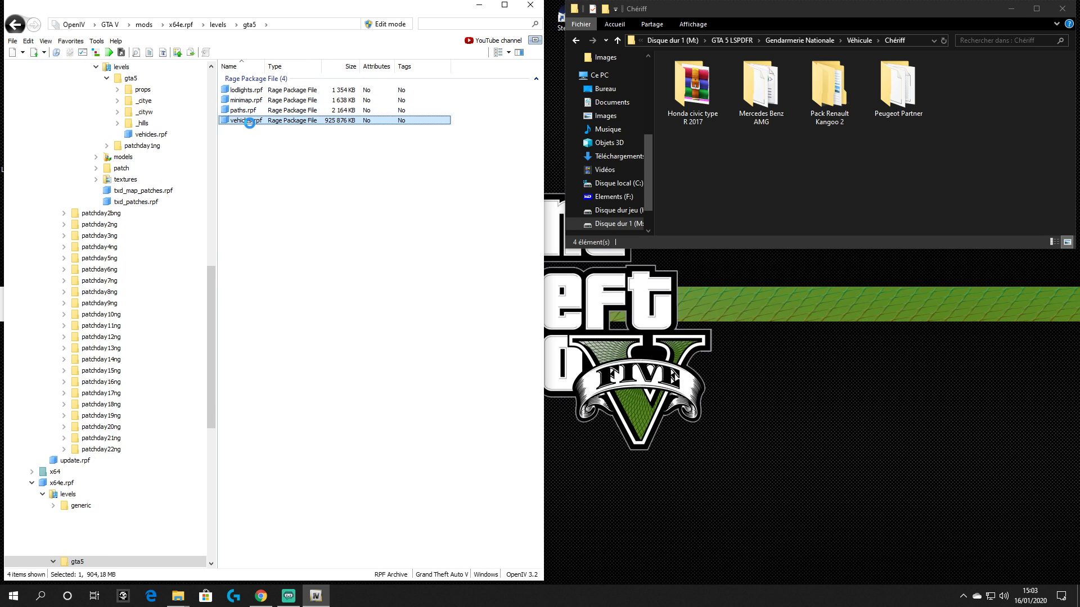
# - In File Explorer, open the Cheriff folder inside Peugeot Partner
pyautogui.scroll(-2, 275, 162)
pyautogui.scroll(2, 276, 162)
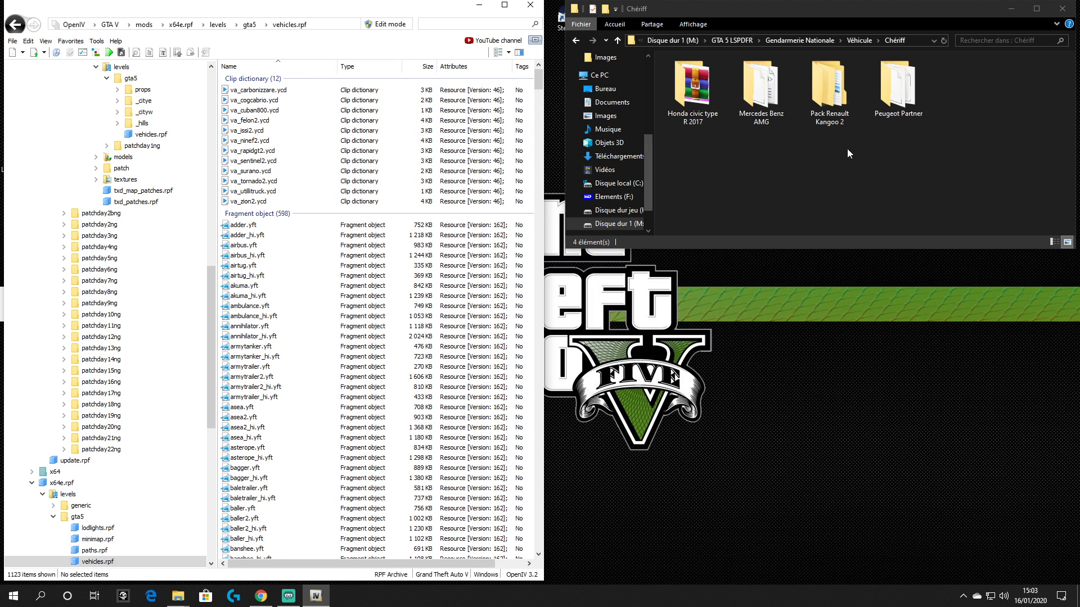
pyautogui.doubleClick(896, 110)
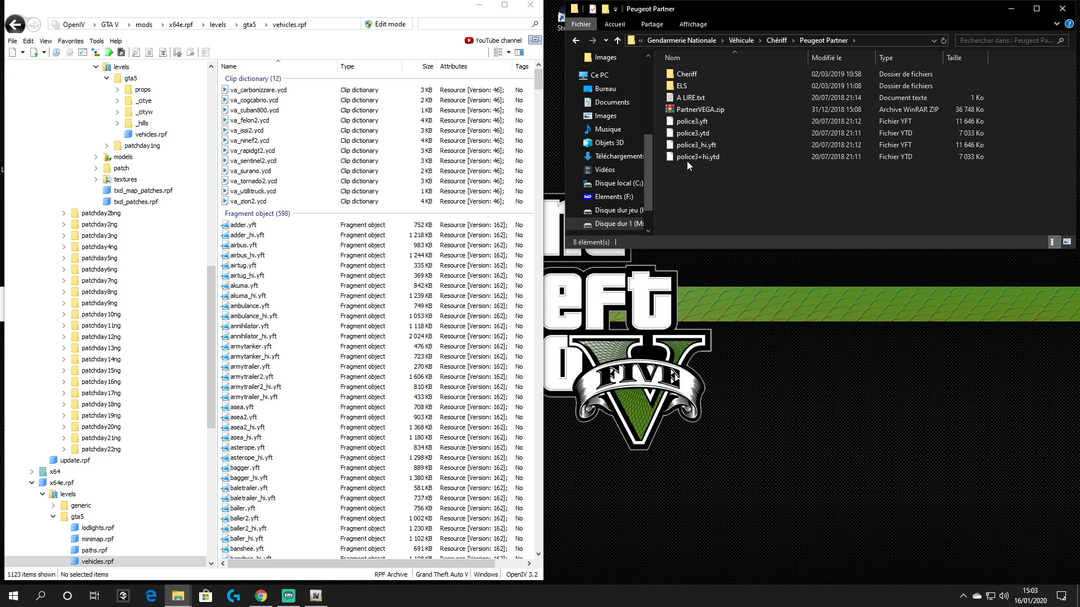
pyautogui.doubleClick(691, 73)
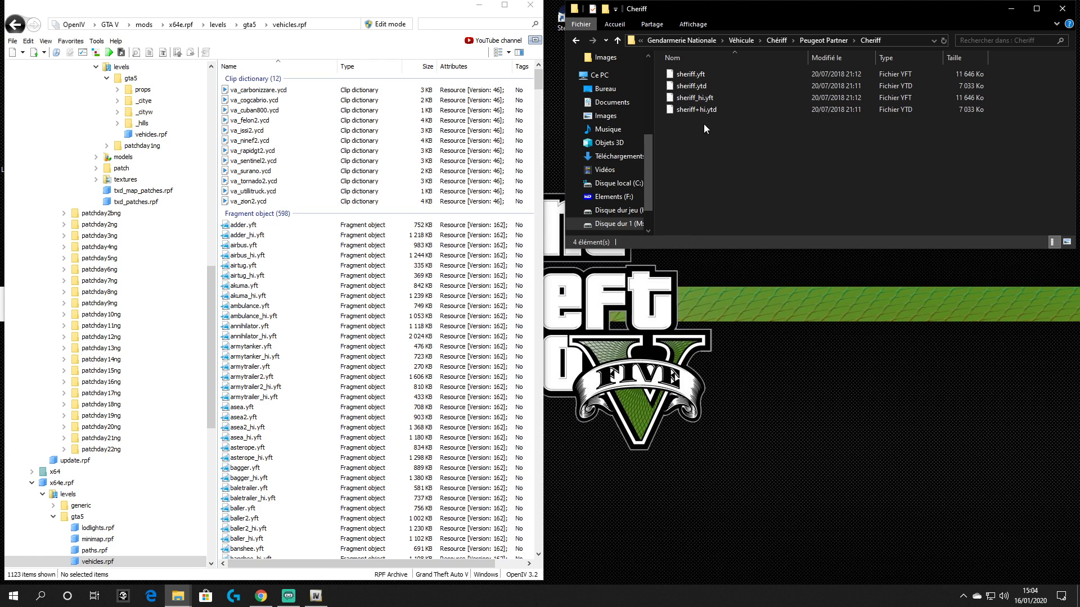
# - Copy the name "sheriff" from sheriff.yft and use it to filter the files of vehicles.rpf in OpenIV
pyautogui.click(686, 77)
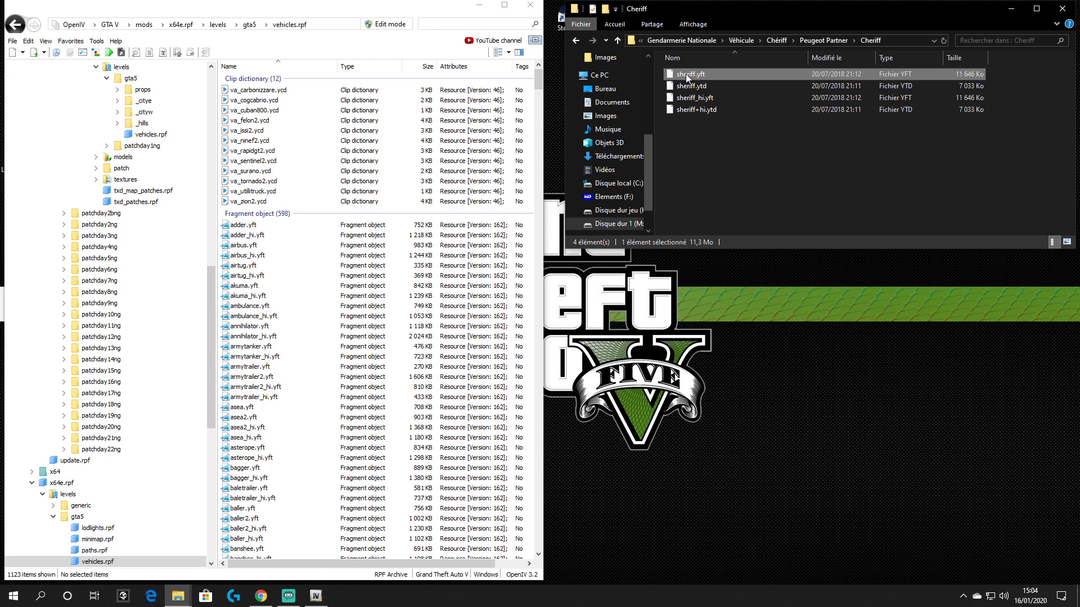
pyautogui.rightClick(686, 76)
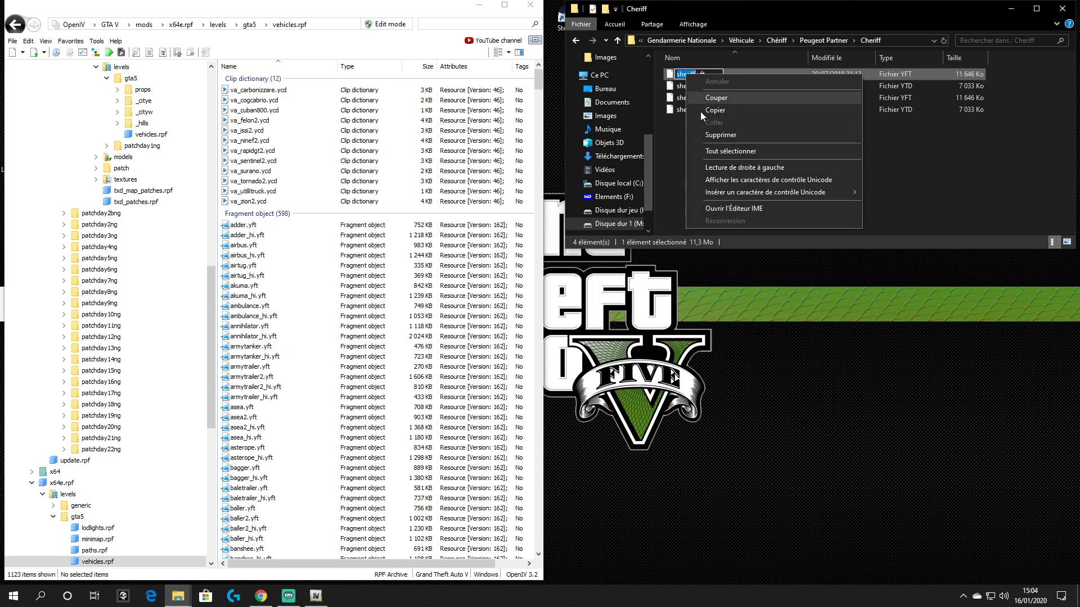
pyautogui.click(709, 147)
pyautogui.hotkey('ctrl', 'c')
pyautogui.click(708, 151)
pyautogui.rightClick(456, 23)
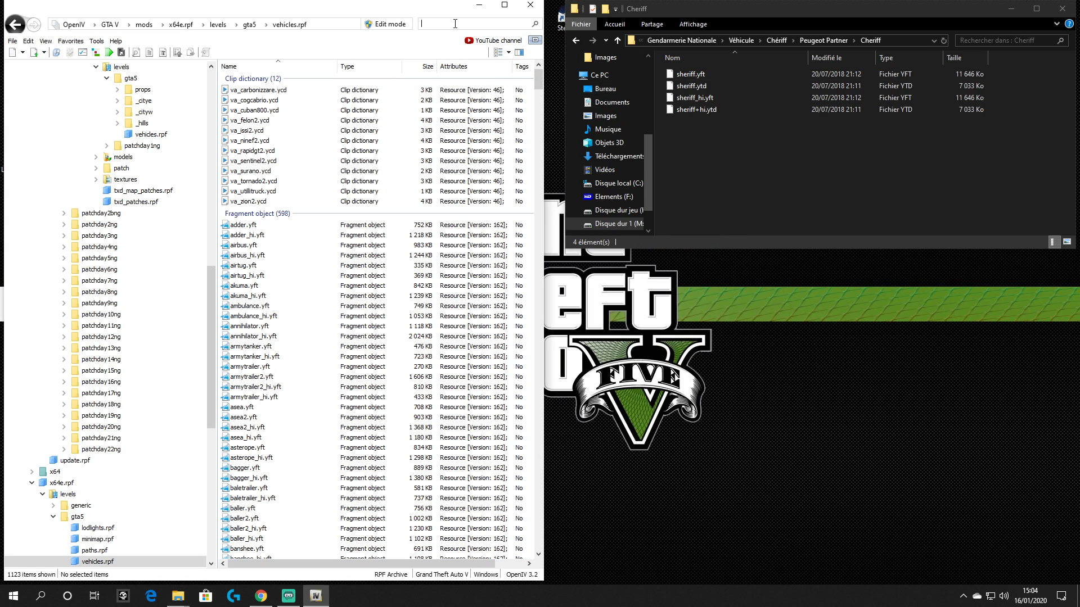
pyautogui.click(483, 72)
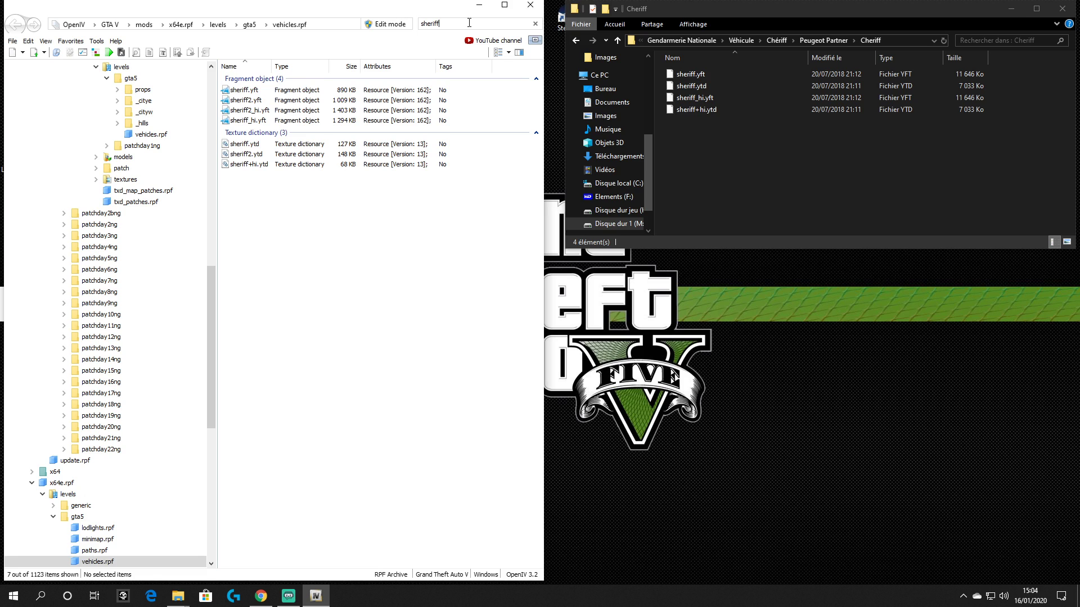
# - View the original sheriff.yft from x64e.rpf in the model viewer and close the viewer
pyautogui.click(245, 91)
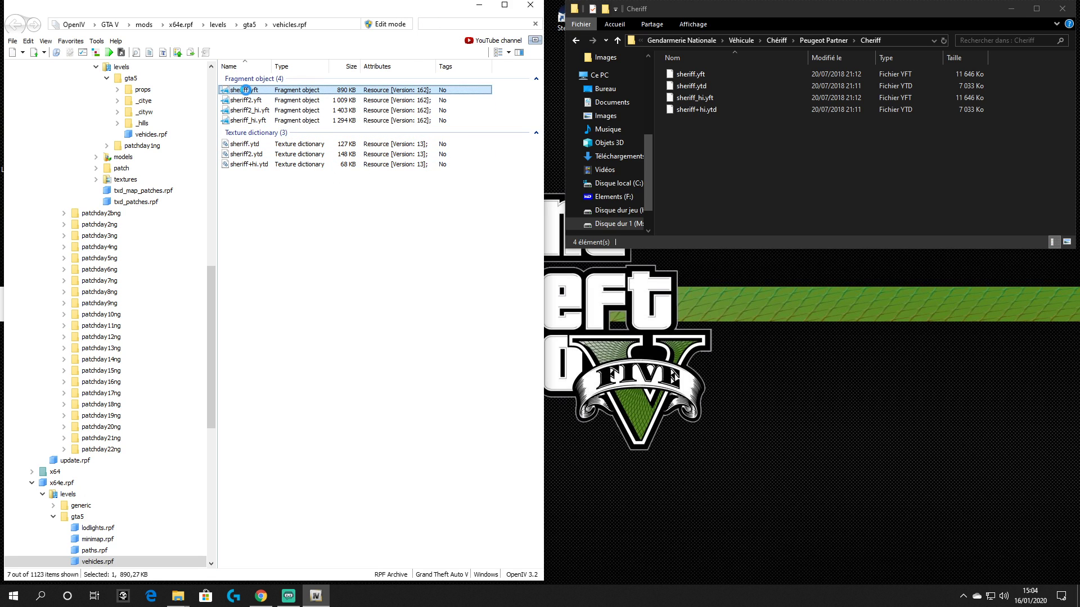
pyautogui.doubleClick(245, 90)
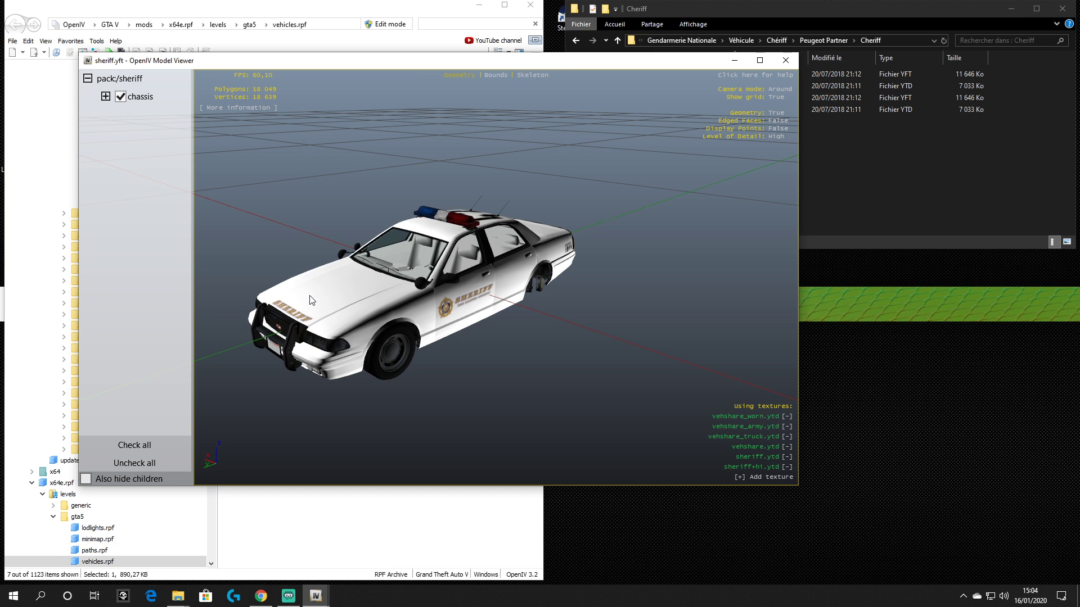
pyautogui.click(787, 62)
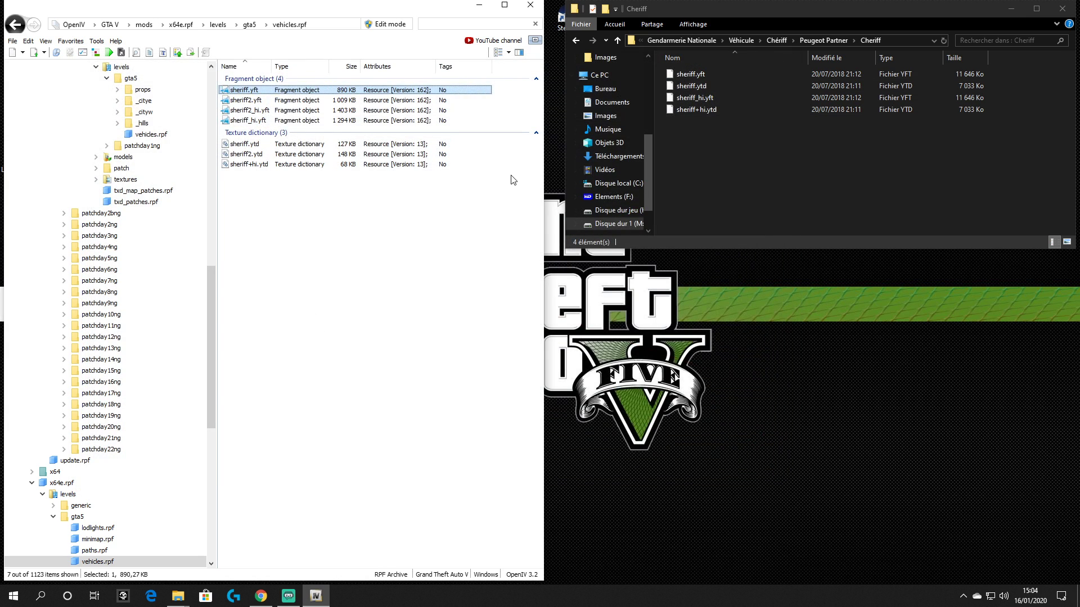
# - Enable edit mode and import the four sheriff files from the Cheriff folder into the vehicles.rpf archive of x64e.rpf
pyautogui.click(691, 146)
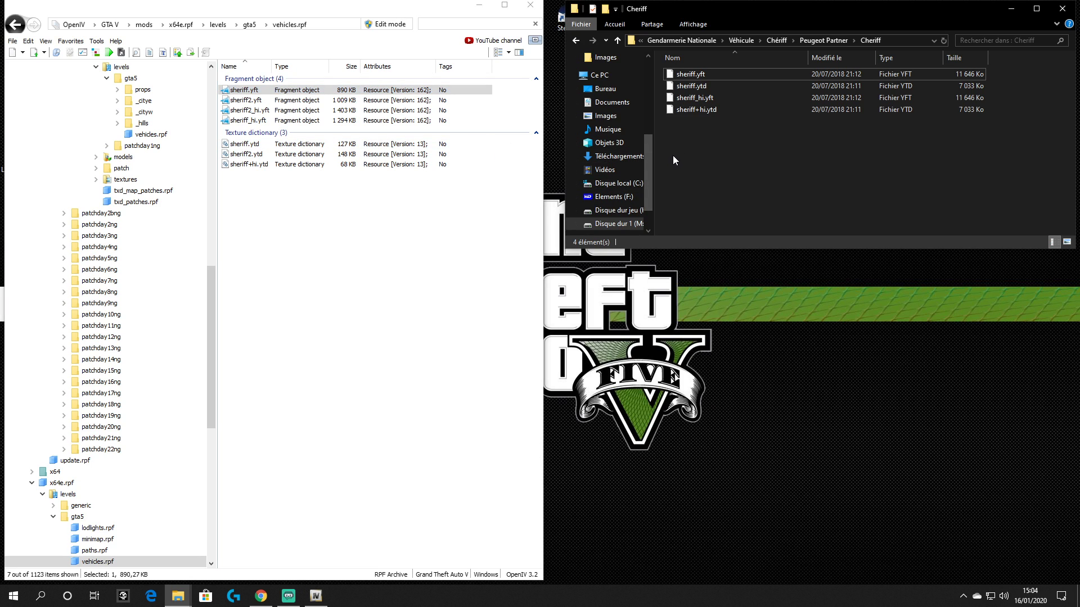
pyautogui.moveTo(701, 123); pyautogui.dragTo(758, 75)
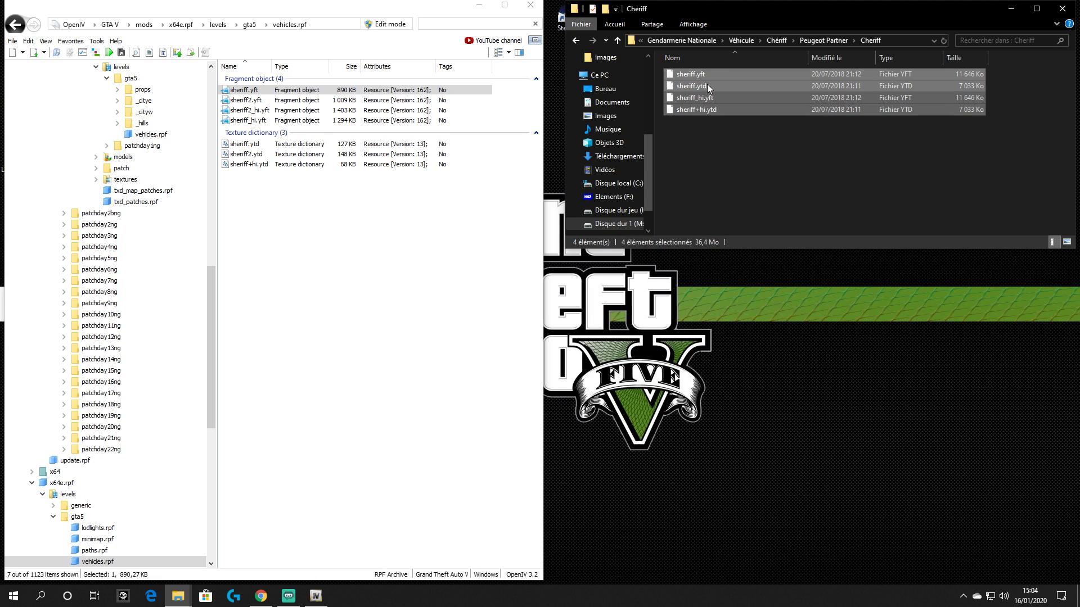
pyautogui.click(747, 86)
pyautogui.click(703, 127)
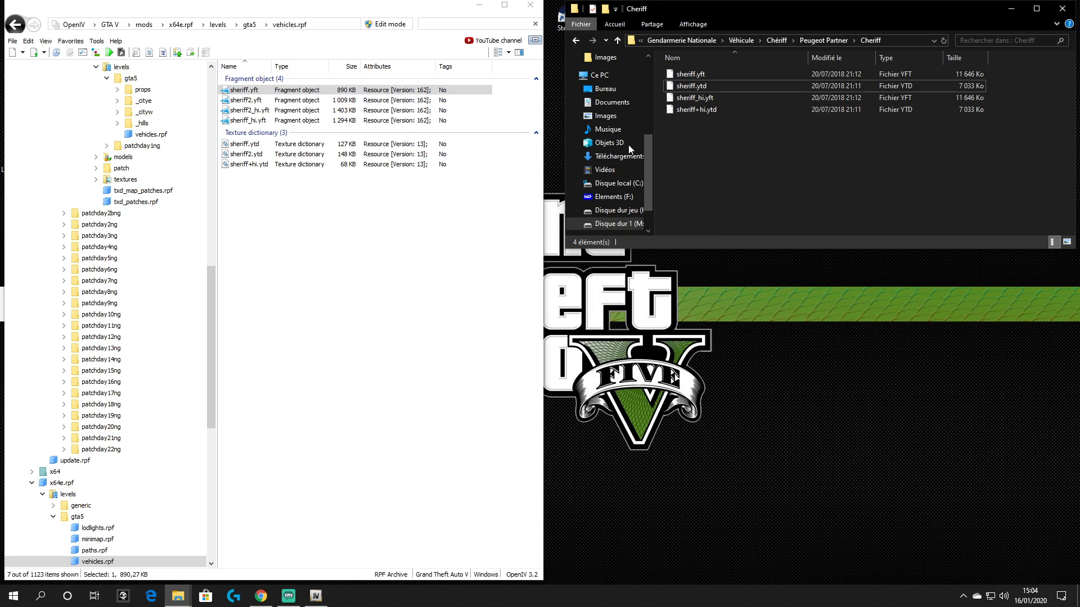
pyautogui.click(387, 24)
pyautogui.click(571, 336)
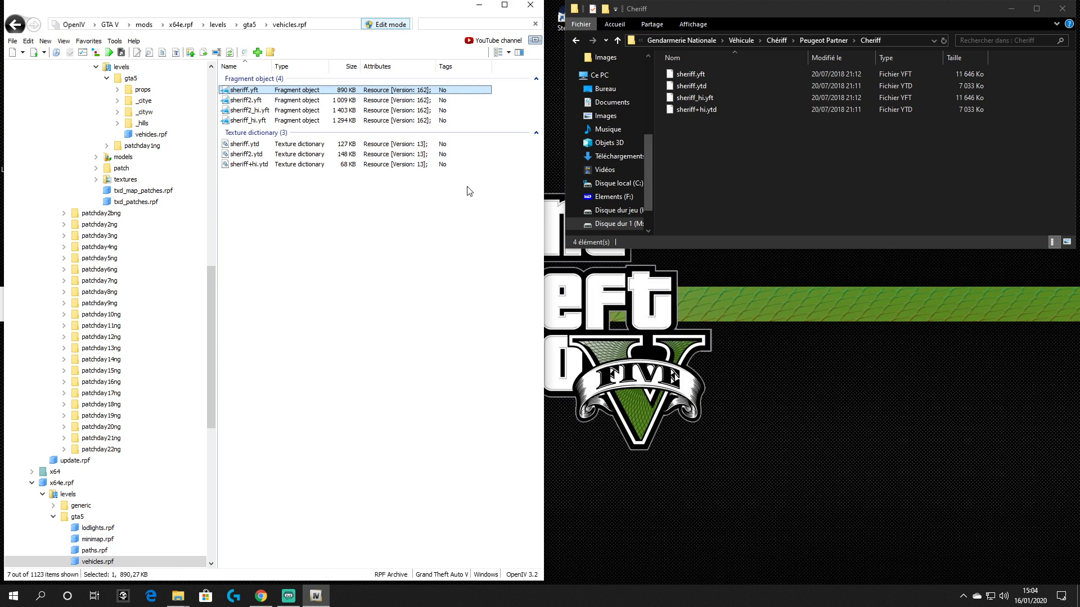
pyautogui.moveTo(683, 138); pyautogui.dragTo(379, 231)
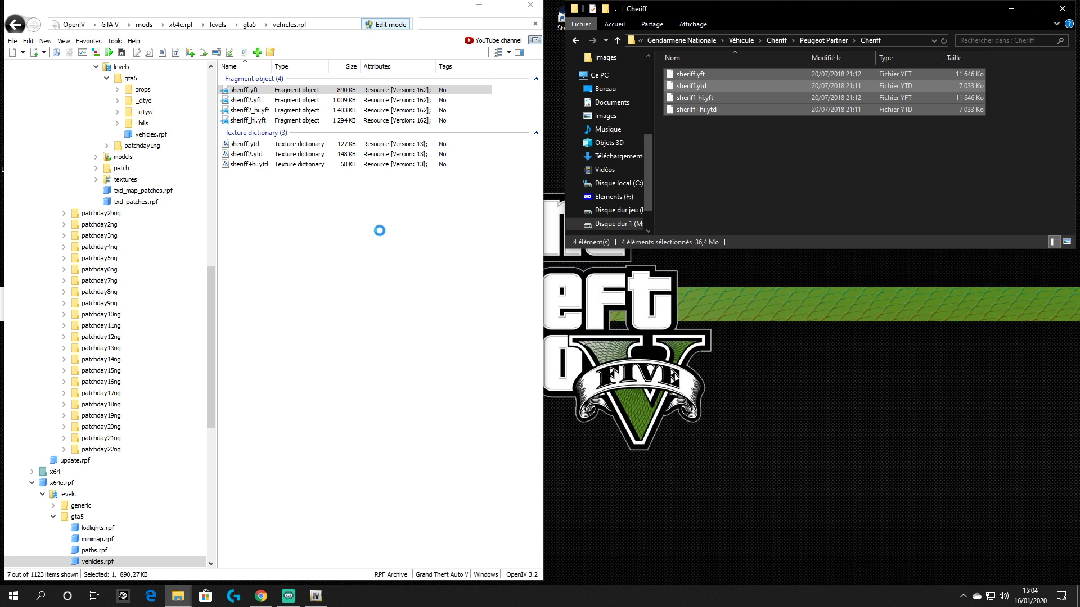
# - Check the replaced sheriff.yft model by rotating it in the model viewer, and close the viewer
pyautogui.doubleClick(260, 90)
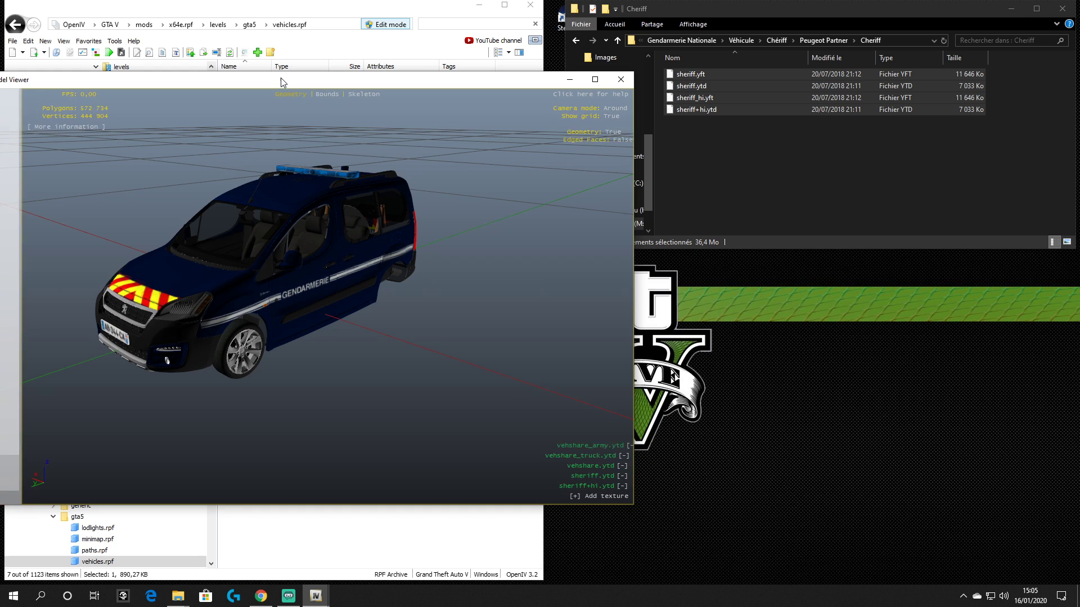
pyautogui.moveTo(281, 78); pyautogui.dragTo(496, 82)
pyautogui.moveTo(591, 202); pyautogui.dragTo(497, 246)
pyautogui.click(836, 80)
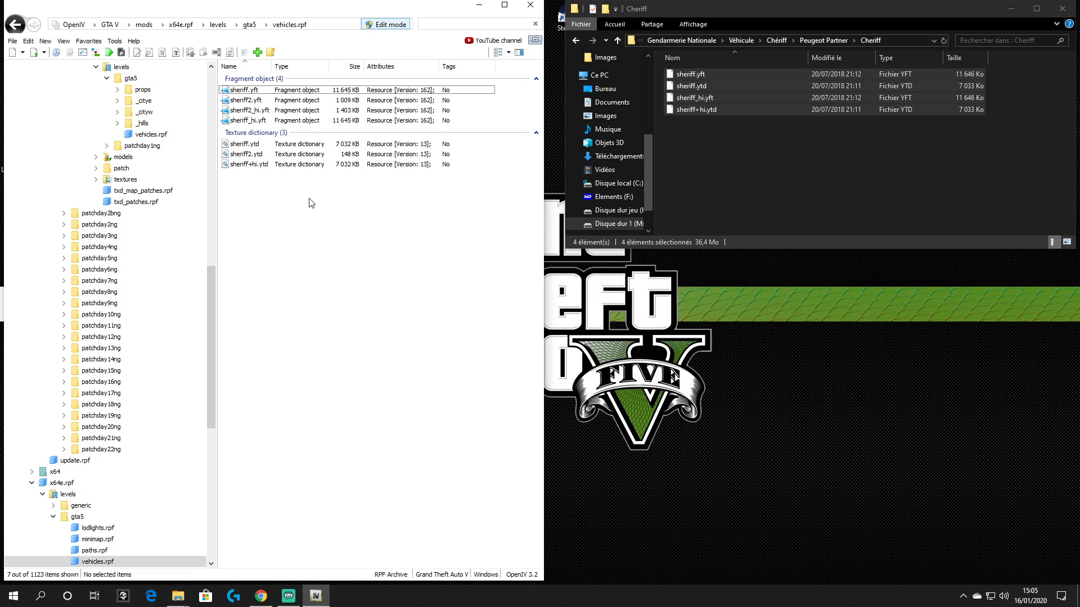
# - Return to the mods folder, clear the search filter and open update > x64 > dlcpacks > patchday1ng
pyautogui.click(144, 25)
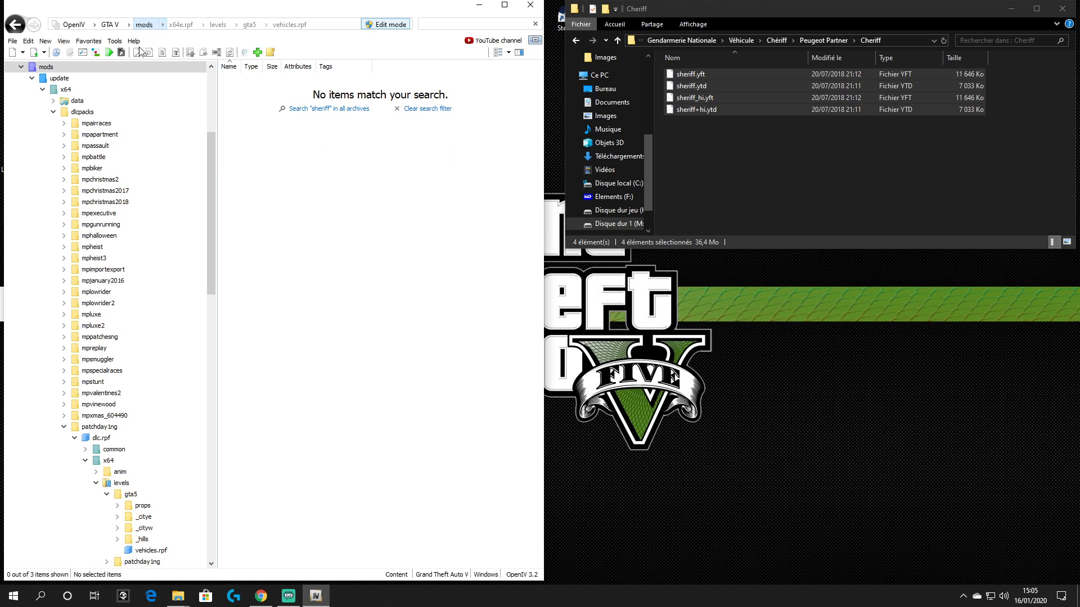
pyautogui.click(535, 24)
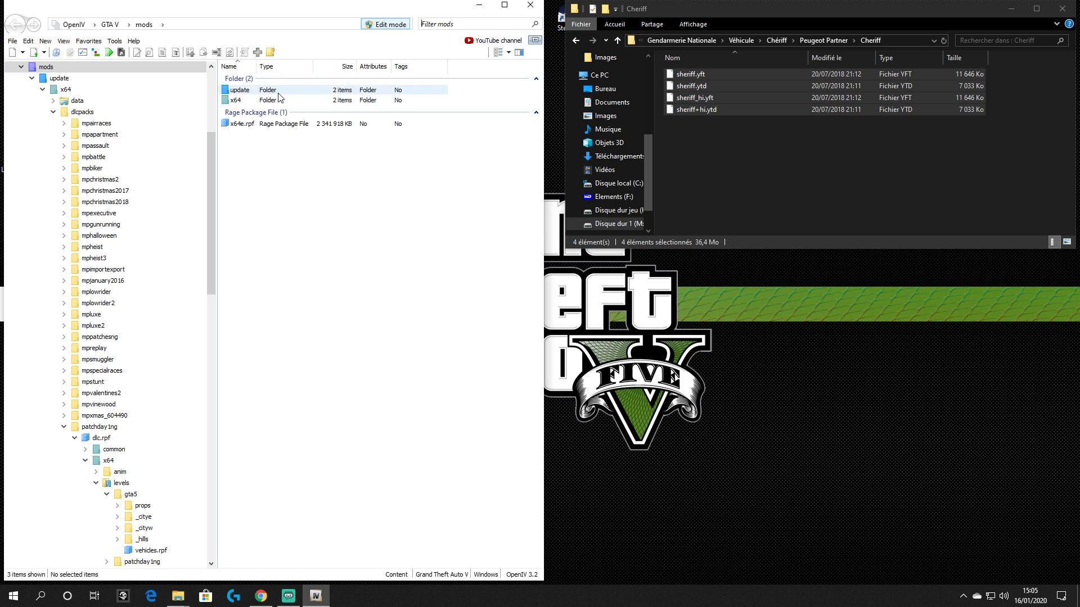
pyautogui.doubleClick(244, 94)
pyautogui.doubleClick(244, 94)
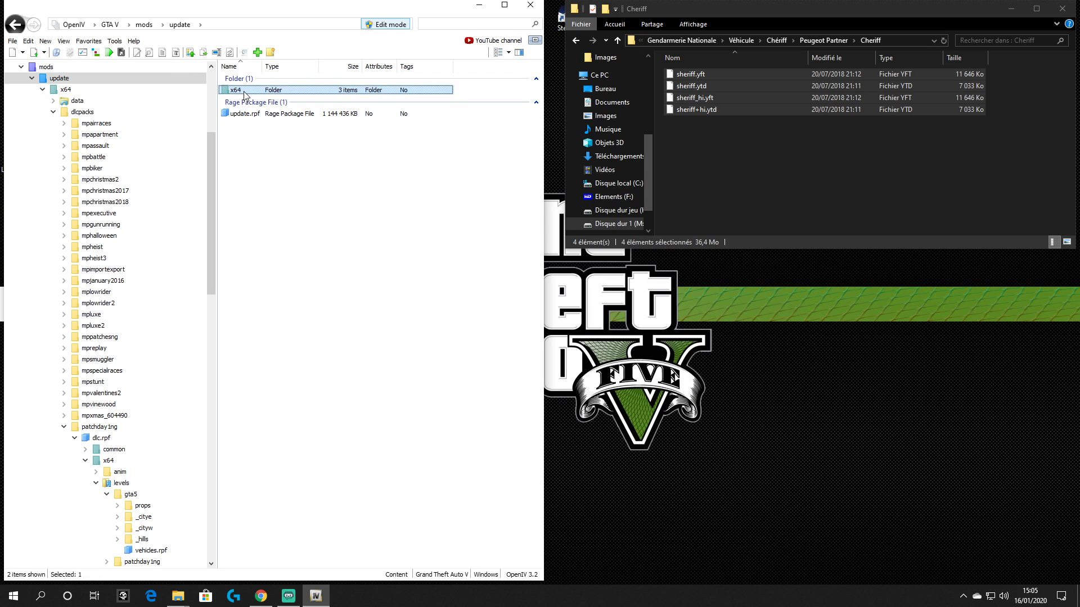
pyautogui.doubleClick(250, 104)
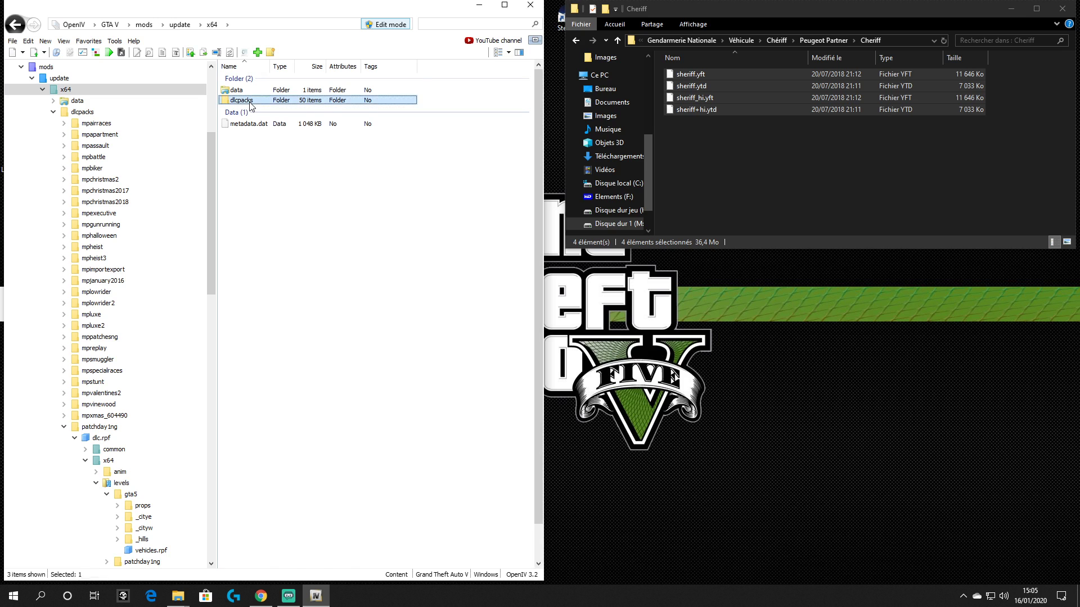
pyautogui.scroll(-2, 455, 162)
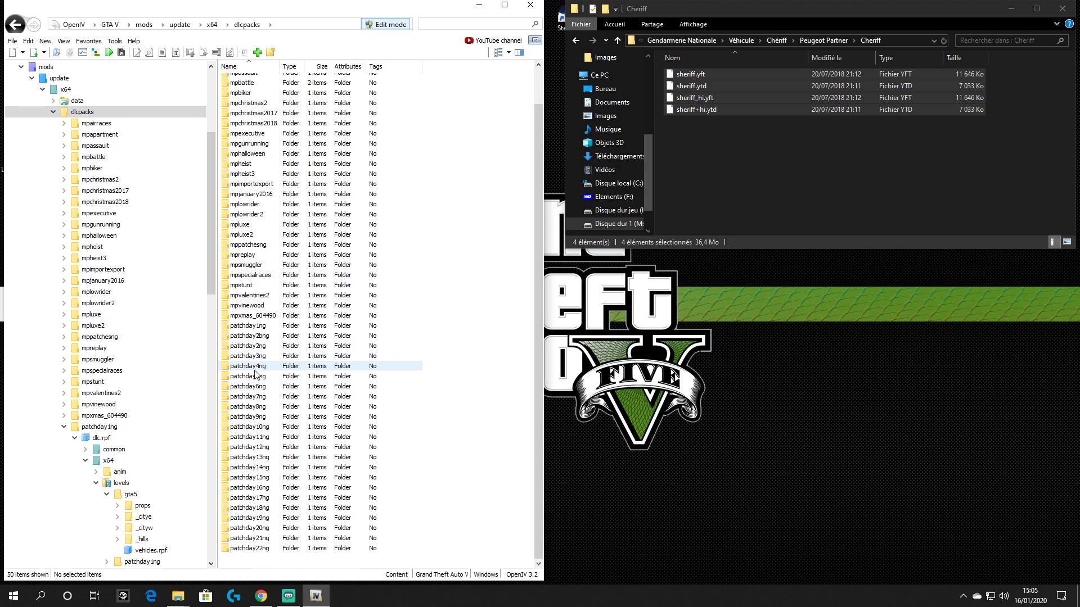
pyautogui.doubleClick(250, 326)
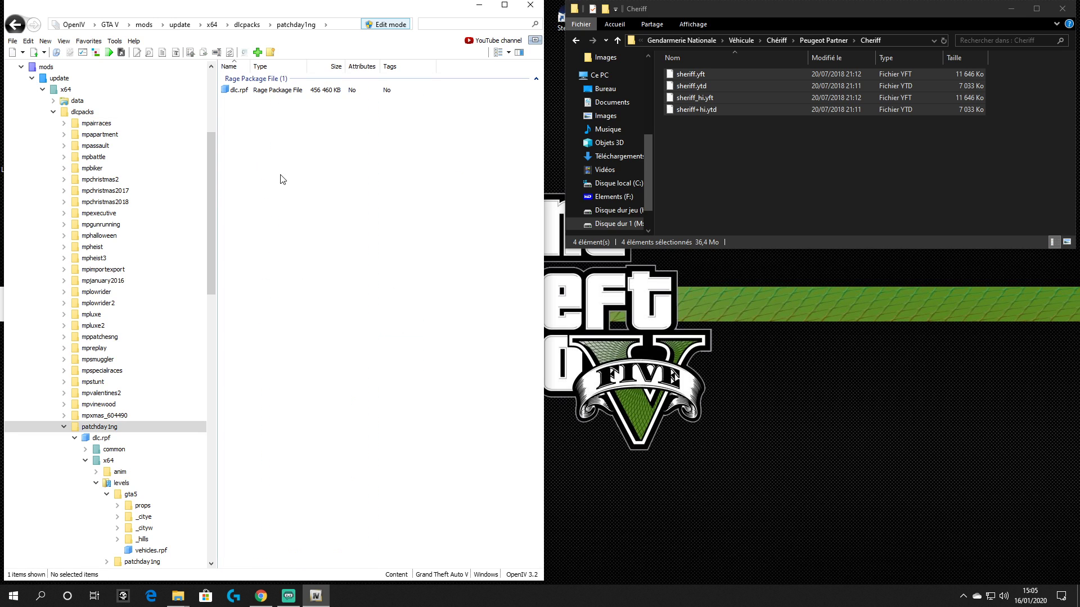
# - Open vehicles.rpf through dlc.rpf > x64 > levels > gta5 and filter its files by "sheriff"
pyautogui.doubleClick(241, 90)
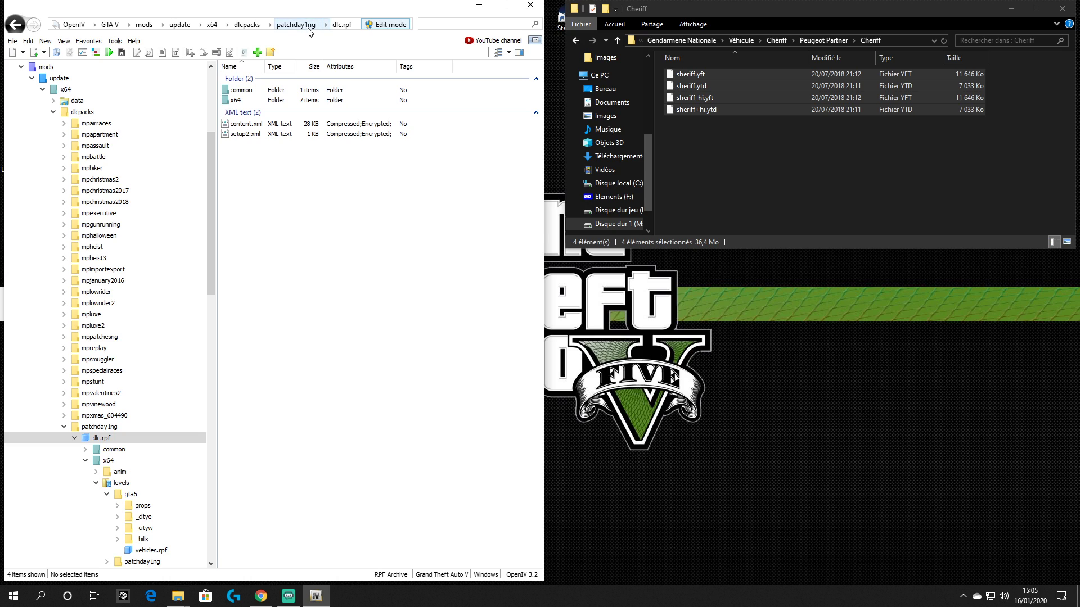
pyautogui.doubleClick(243, 101)
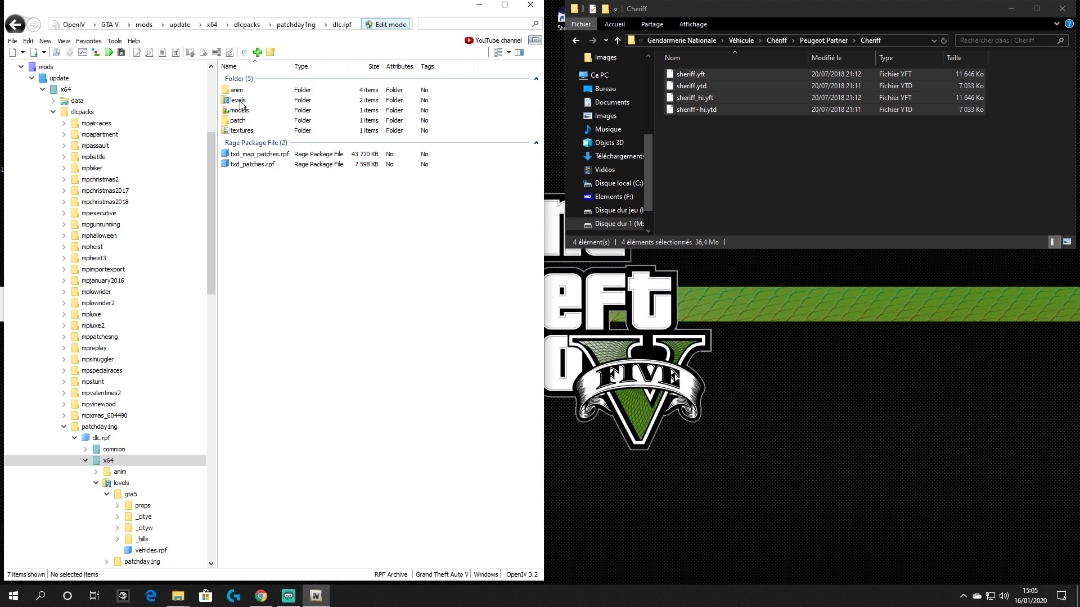
pyautogui.doubleClick(242, 102)
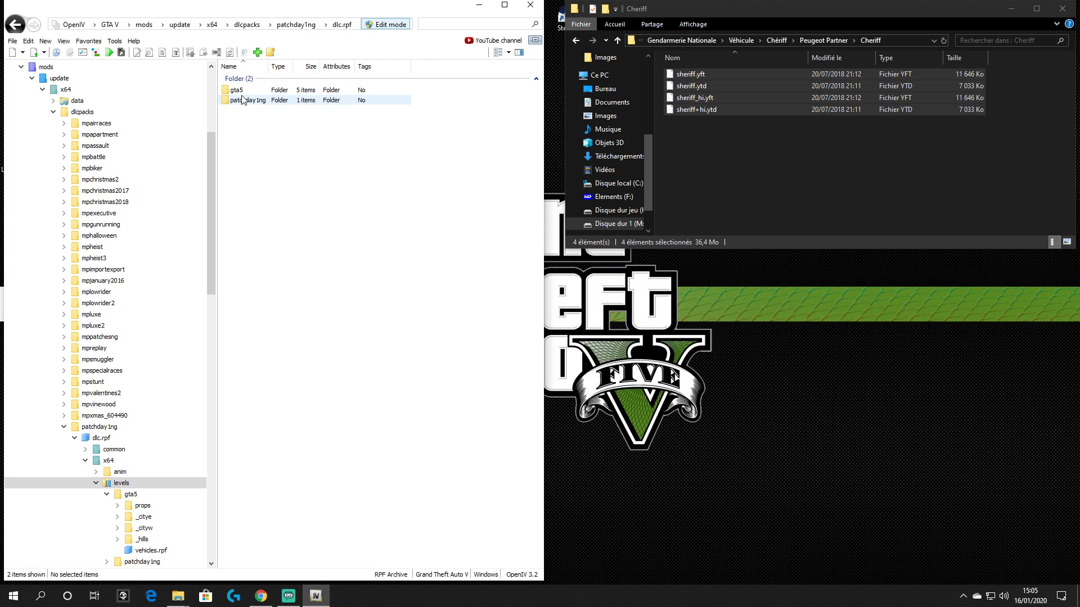
pyautogui.doubleClick(242, 91)
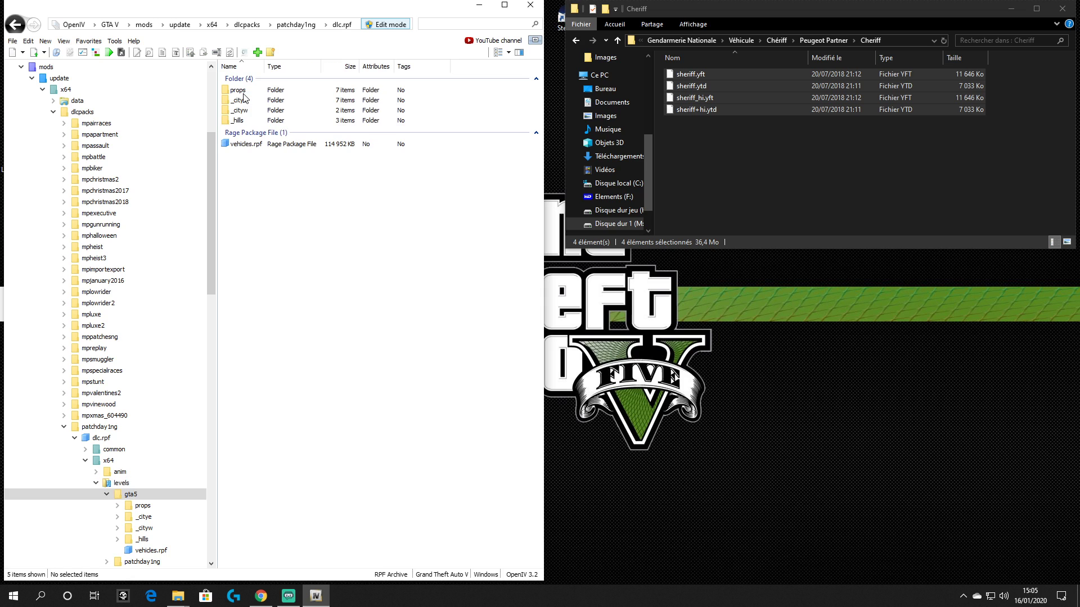
pyautogui.doubleClick(247, 144)
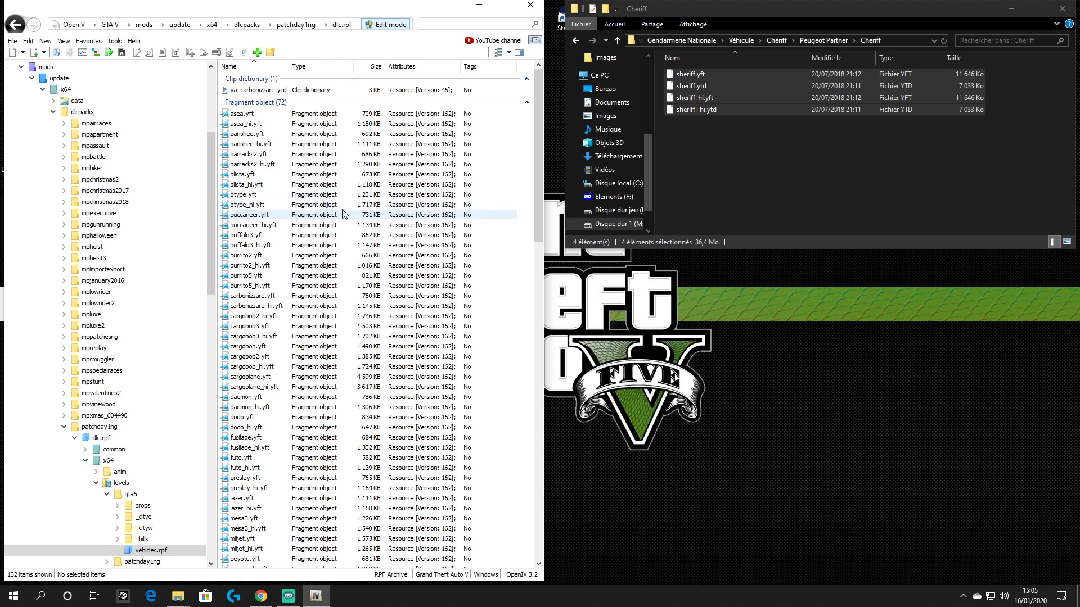
pyautogui.rightClick(435, 24)
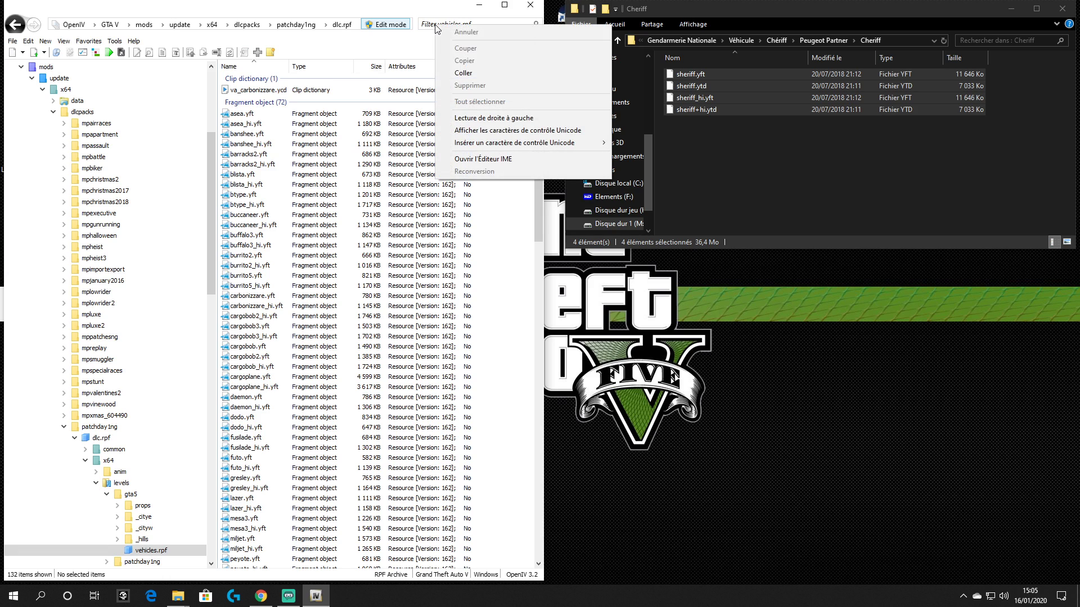
pyautogui.click(452, 72)
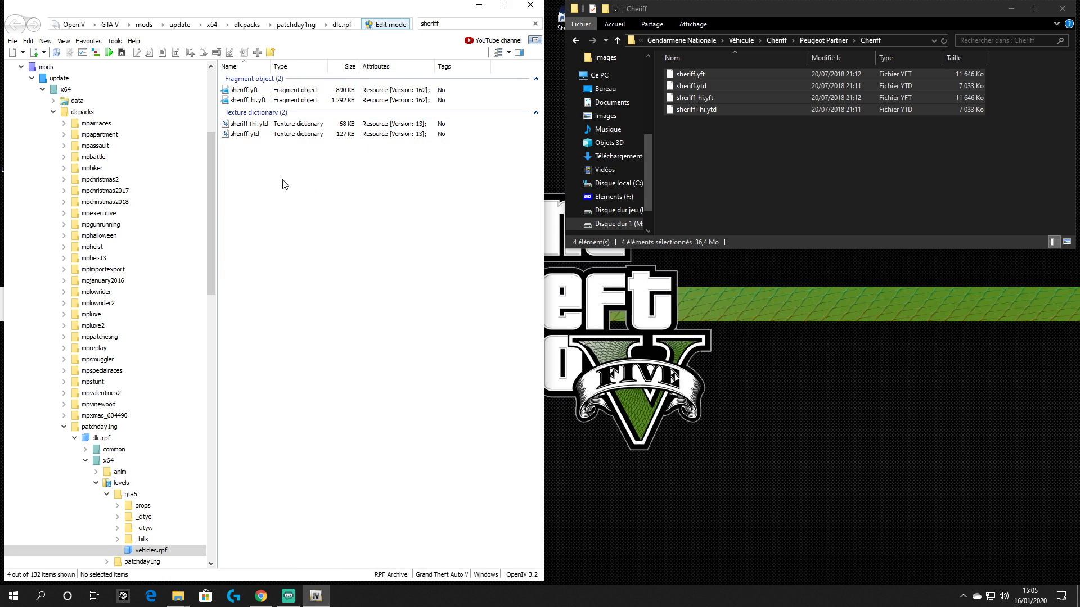
# - Inspect the patchday1ng sheriff.yft from the front in the model viewer and close the viewer
pyautogui.doubleClick(287, 91)
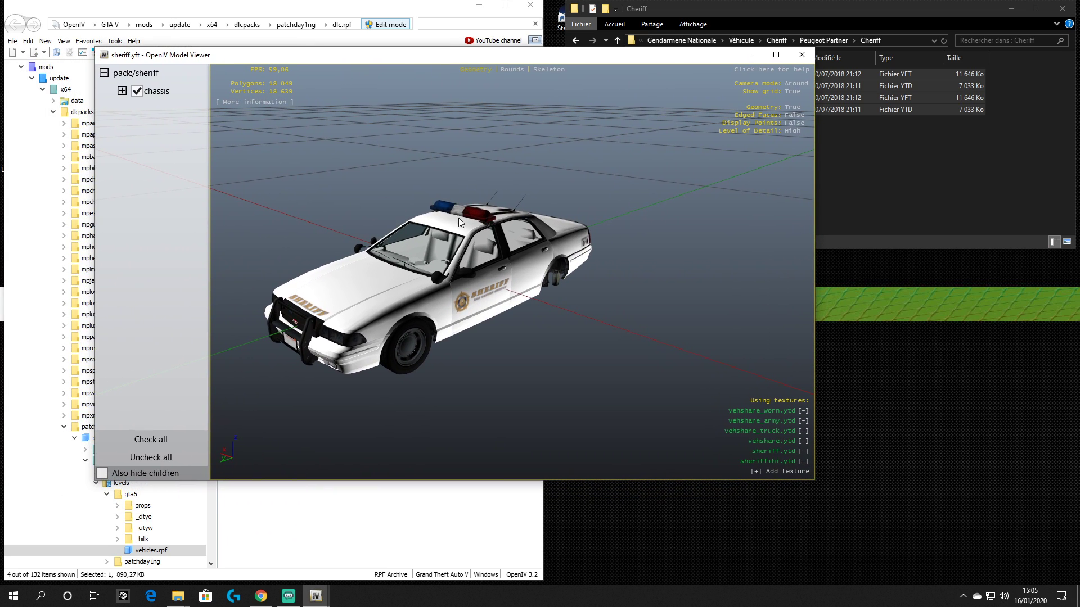
pyautogui.moveTo(457, 218); pyautogui.dragTo(625, 207)
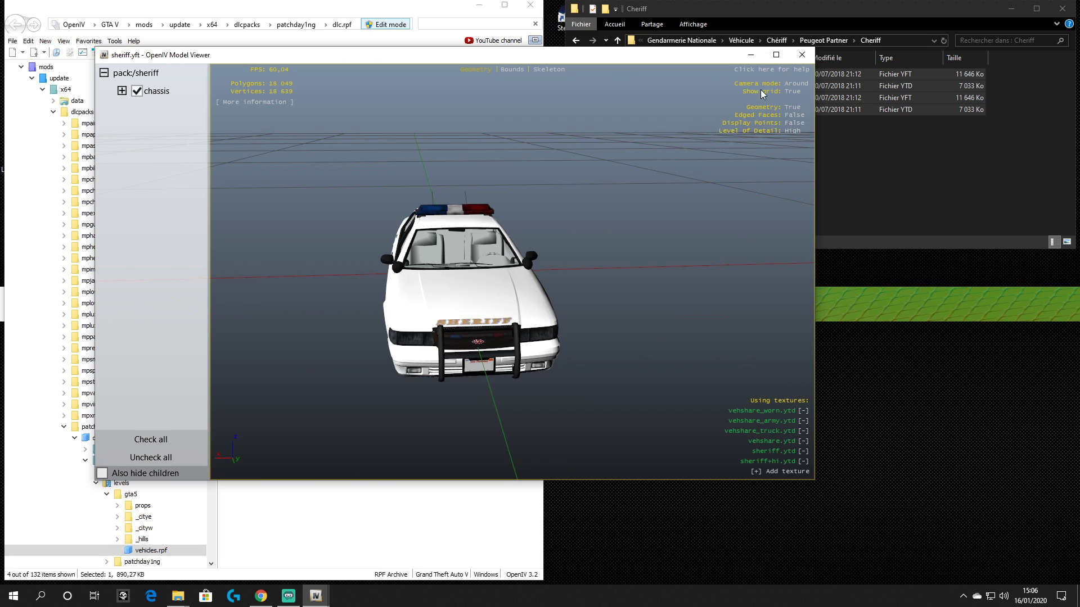
pyautogui.click(802, 54)
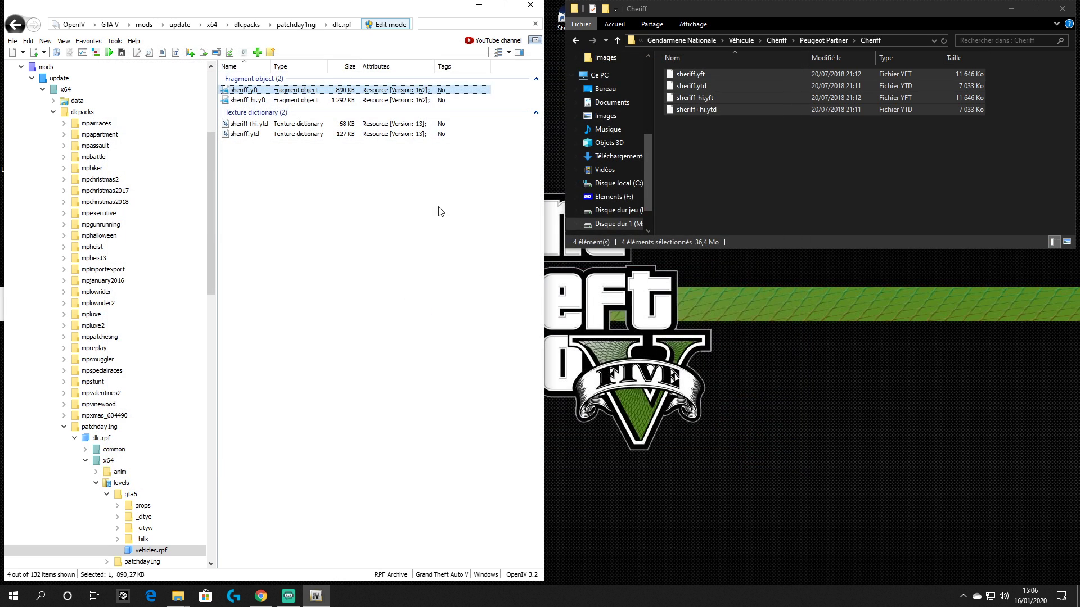
# - Permanently delete the four sheriff .yft and .ytd files from patchday1ng's vehicles.rpf and clear the search filter
pyautogui.click(330, 189)
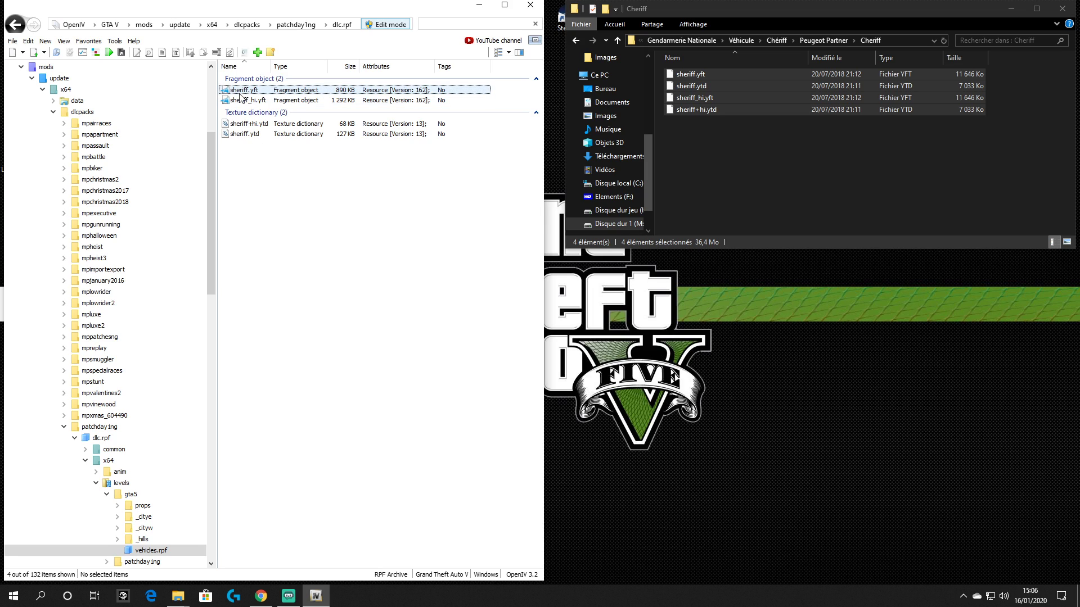
pyautogui.moveTo(245, 179); pyautogui.dragTo(369, 92)
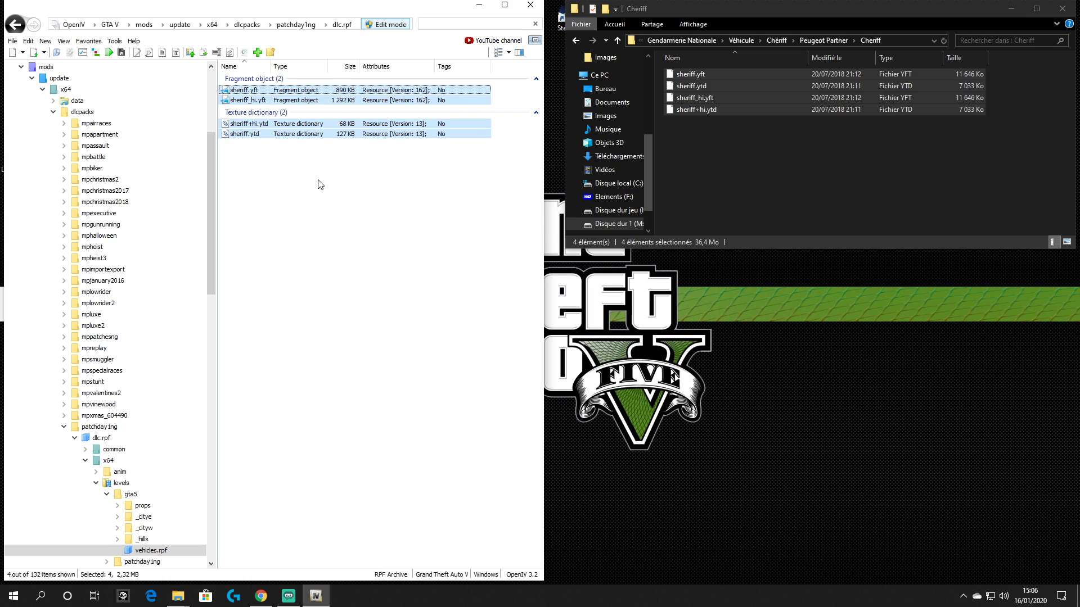
pyautogui.click(296, 188)
pyautogui.moveTo(268, 173); pyautogui.dragTo(418, 88)
pyautogui.rightClick(326, 134)
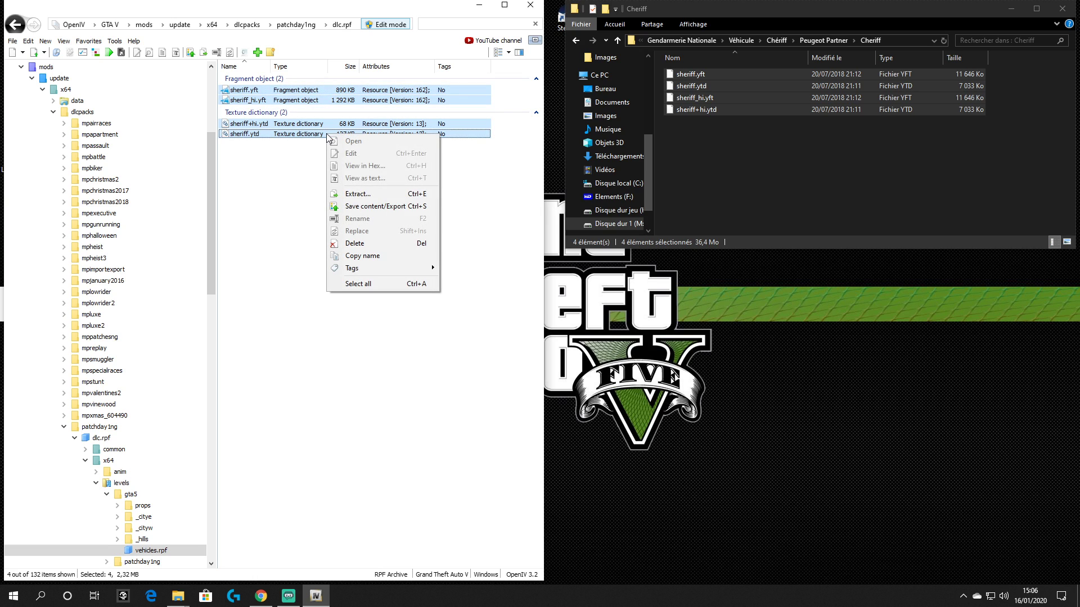
pyautogui.click(360, 245)
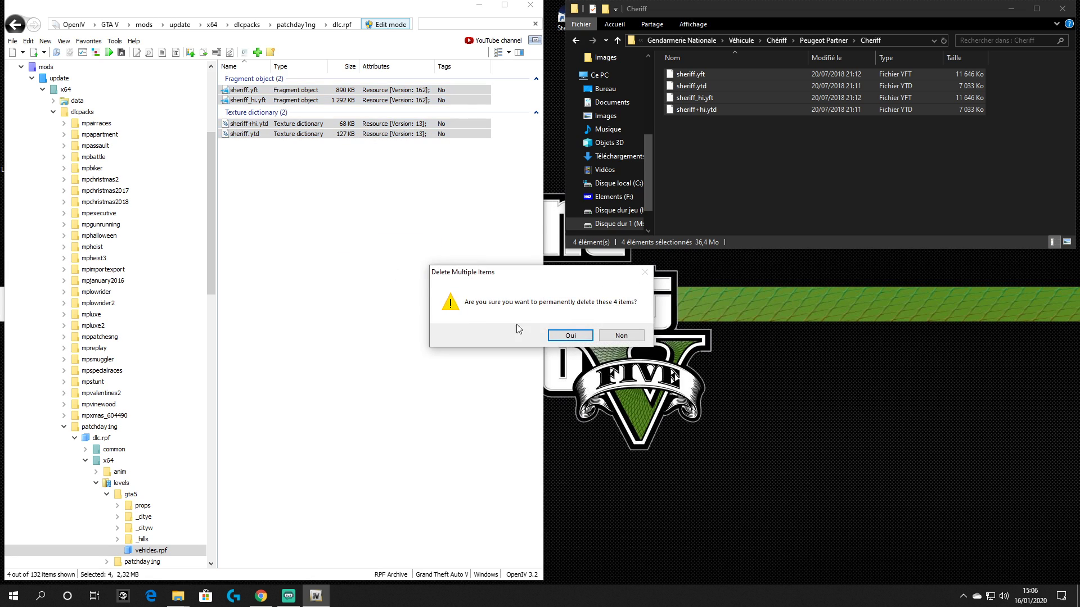
pyautogui.click(573, 336)
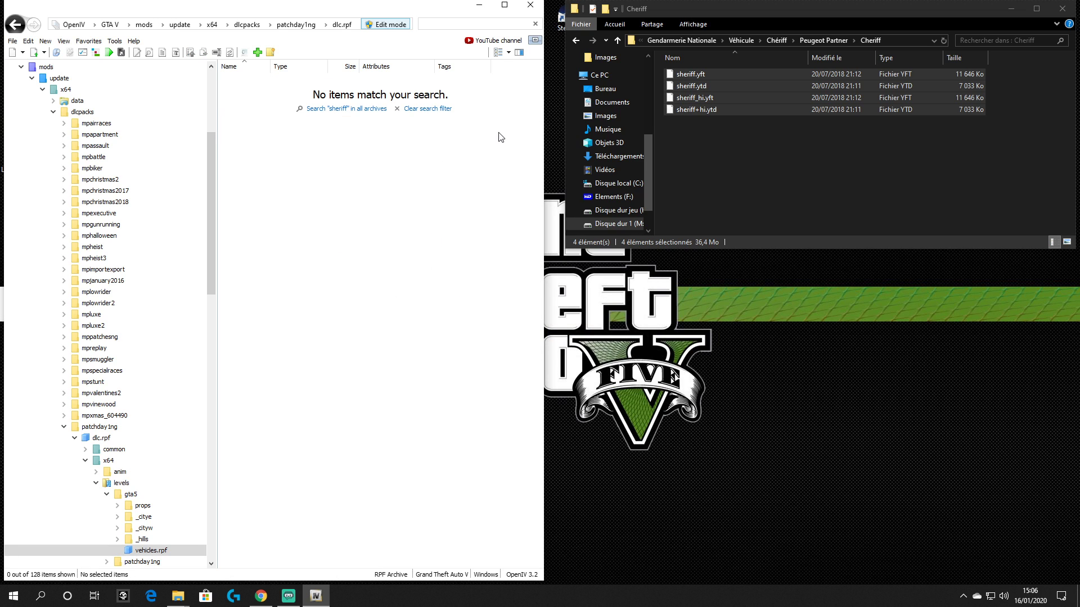
pyautogui.click(535, 24)
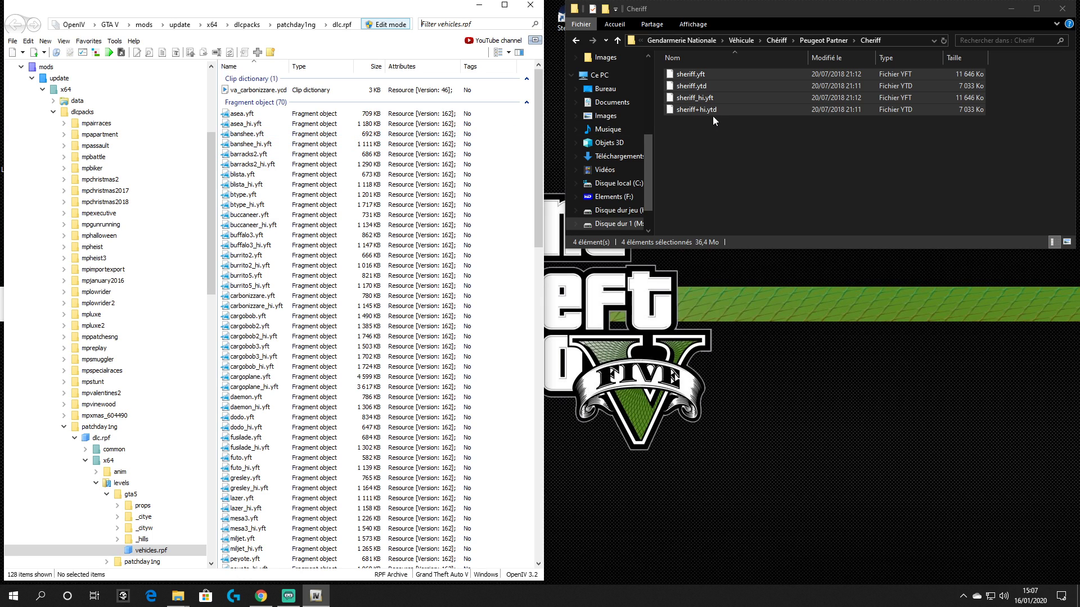
# - In File Explorer, go back to the Véhicule folder and open Chériff 2 > Peugeot Expert 2017 > 1. Véhicule
pyautogui.click(717, 153)
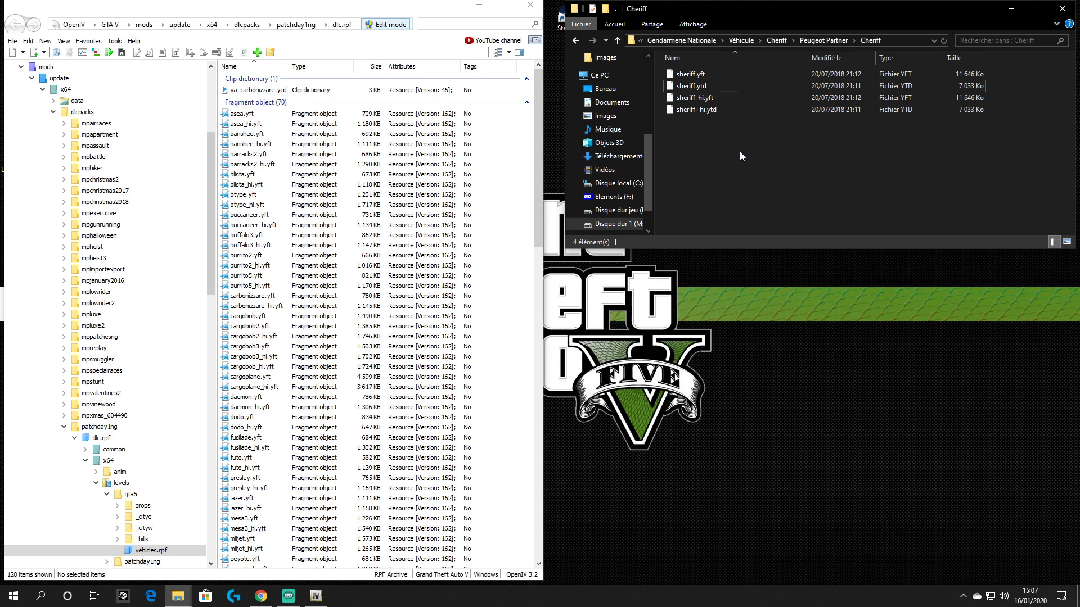
pyautogui.click(575, 40)
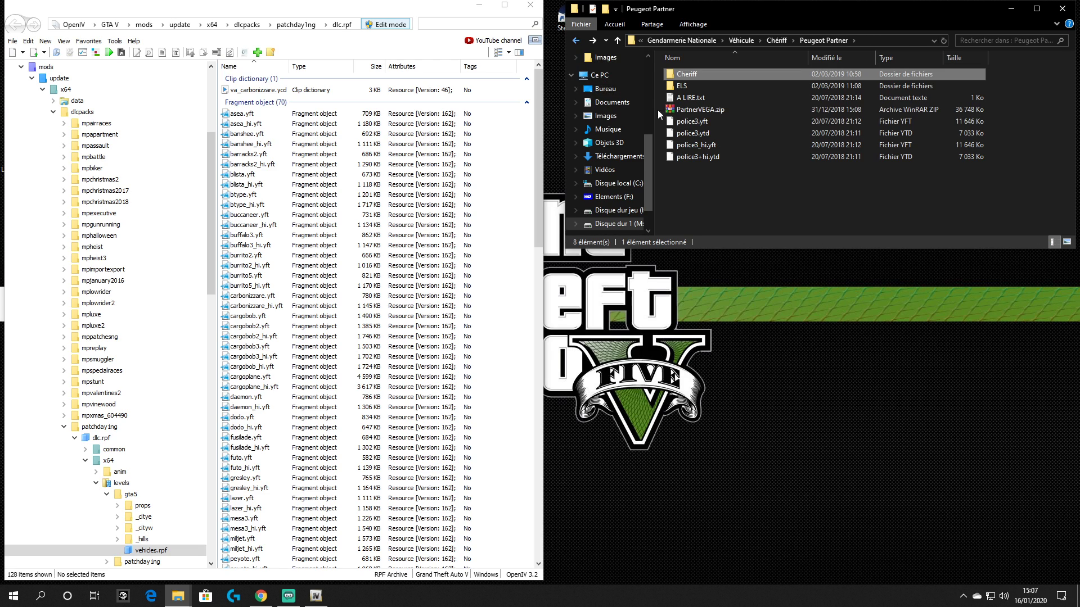
pyautogui.click(577, 40)
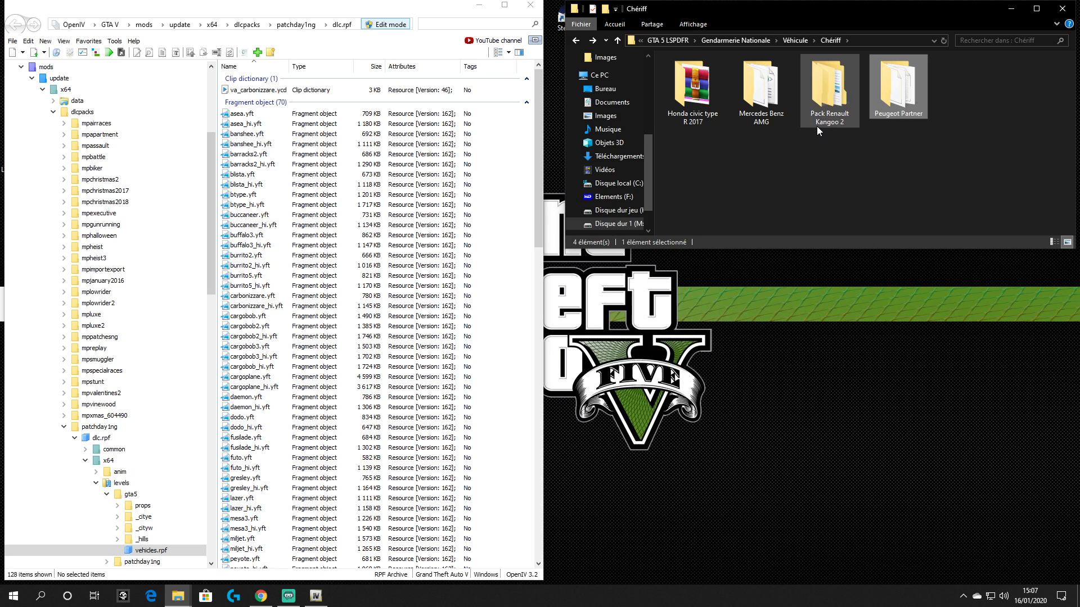
pyautogui.click(572, 43)
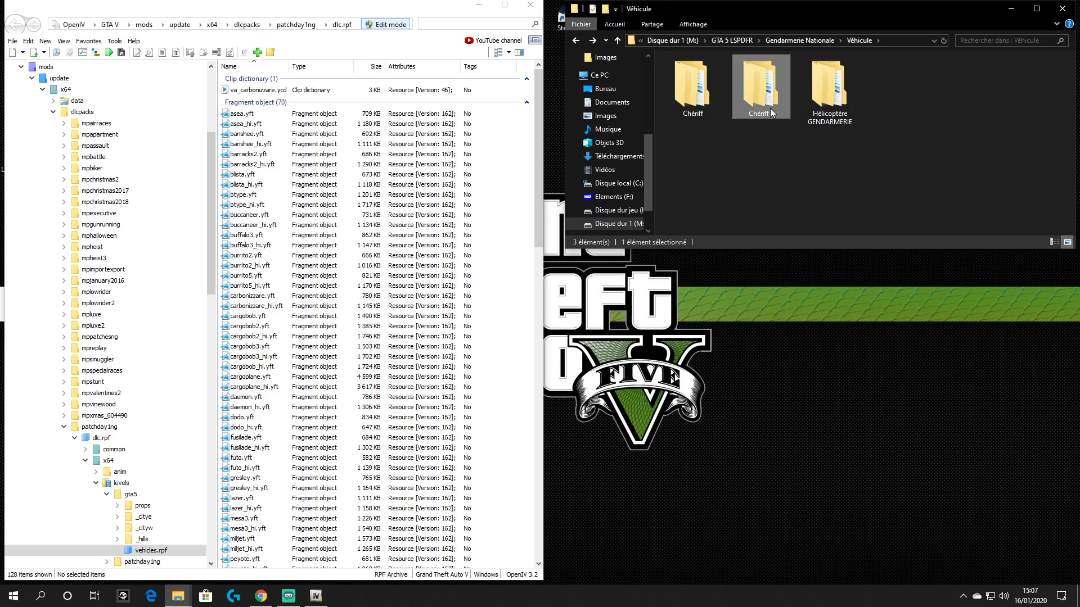
pyautogui.doubleClick(760, 90)
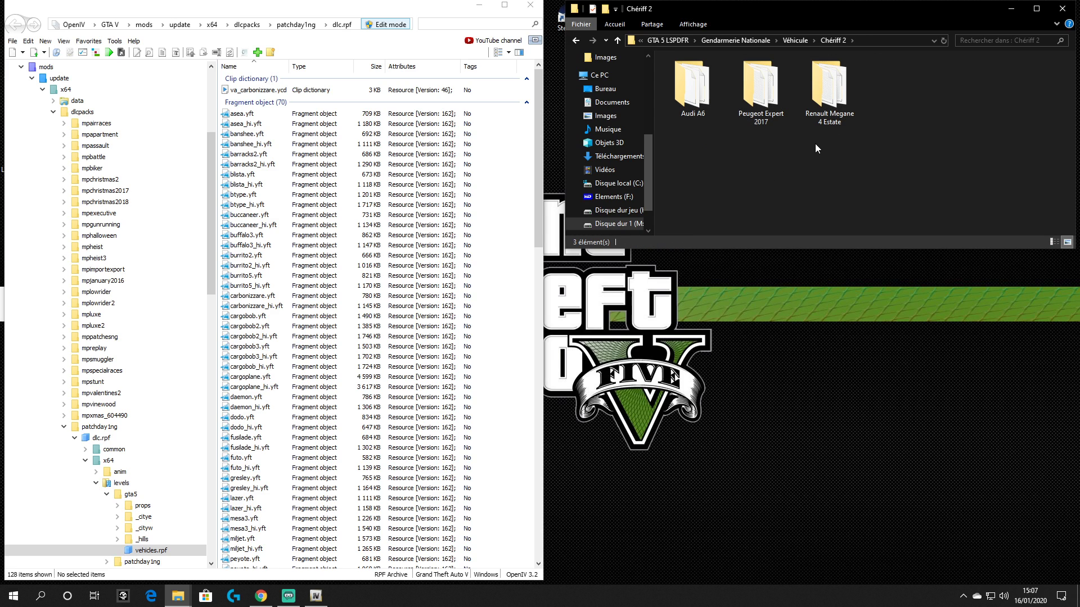
pyautogui.click(772, 114)
pyautogui.doubleClick(771, 114)
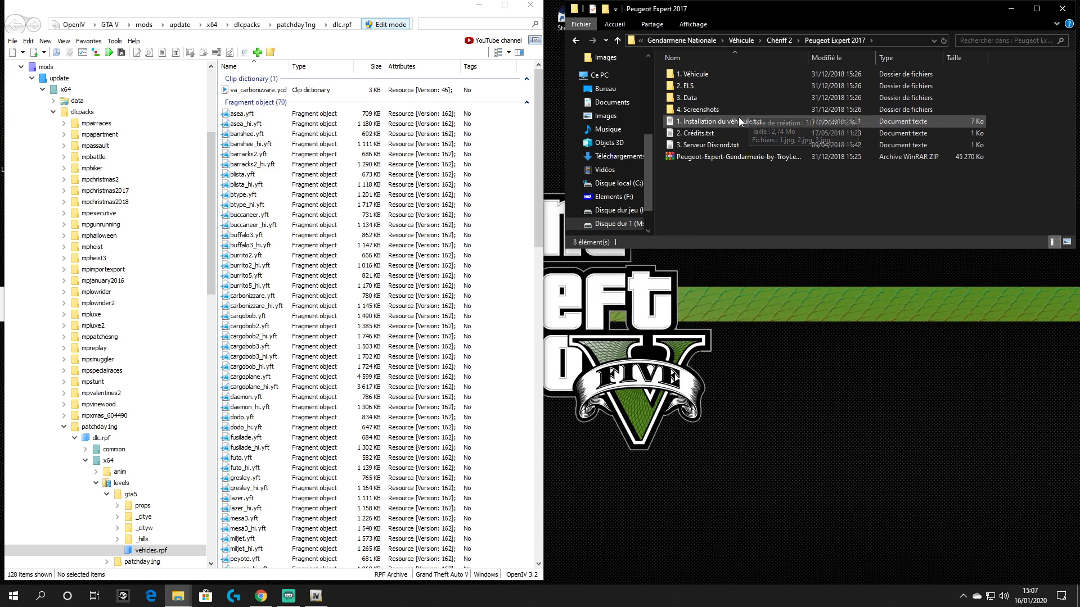
pyautogui.doubleClick(702, 74)
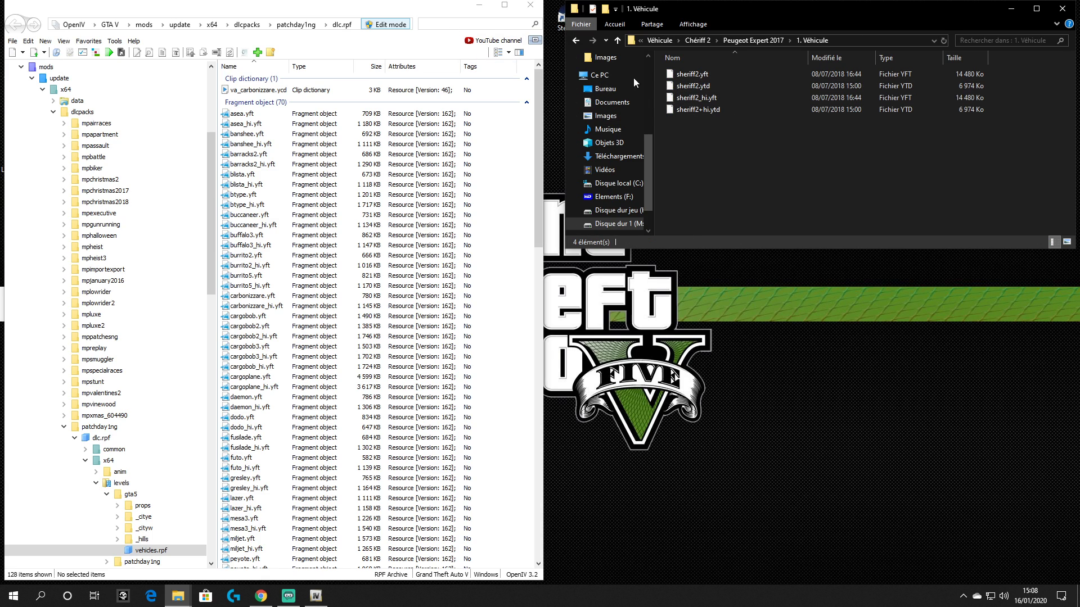
# - In OpenIV, check patchday1ng's vehicles.rpf for remaining files by filtering for "sheriff", and clear the filter
pyautogui.click(455, 25)
pyautogui.rightClick(455, 25)
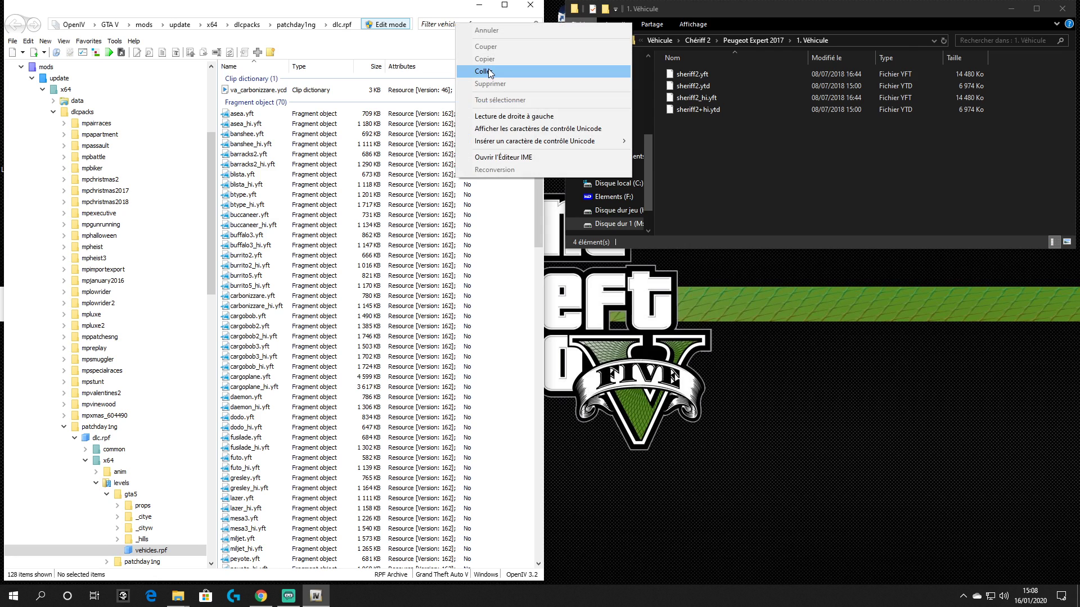
pyautogui.click(487, 70)
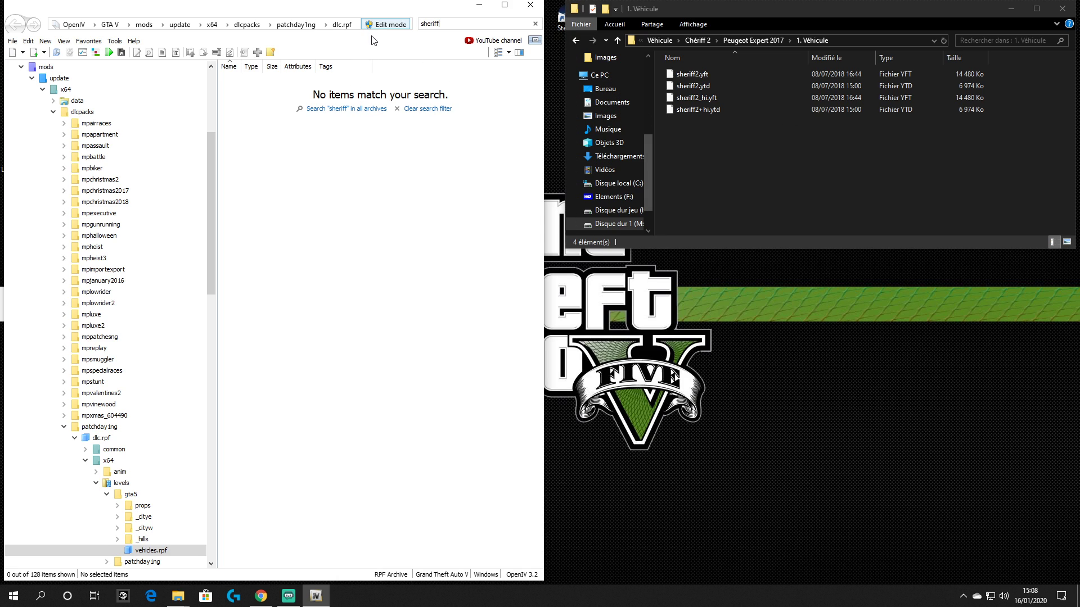
pyautogui.click(535, 24)
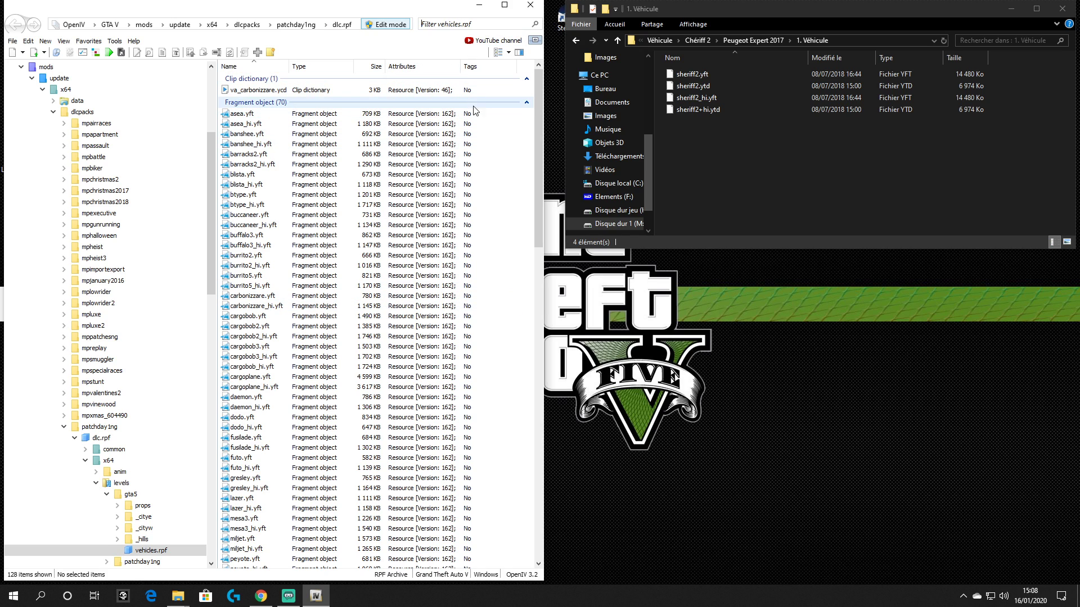
# - Return to dlcpacks and check patchday2bng > dlc.rpf > x64 > levels > gta5 for a vehicles archive
pyautogui.click(251, 28)
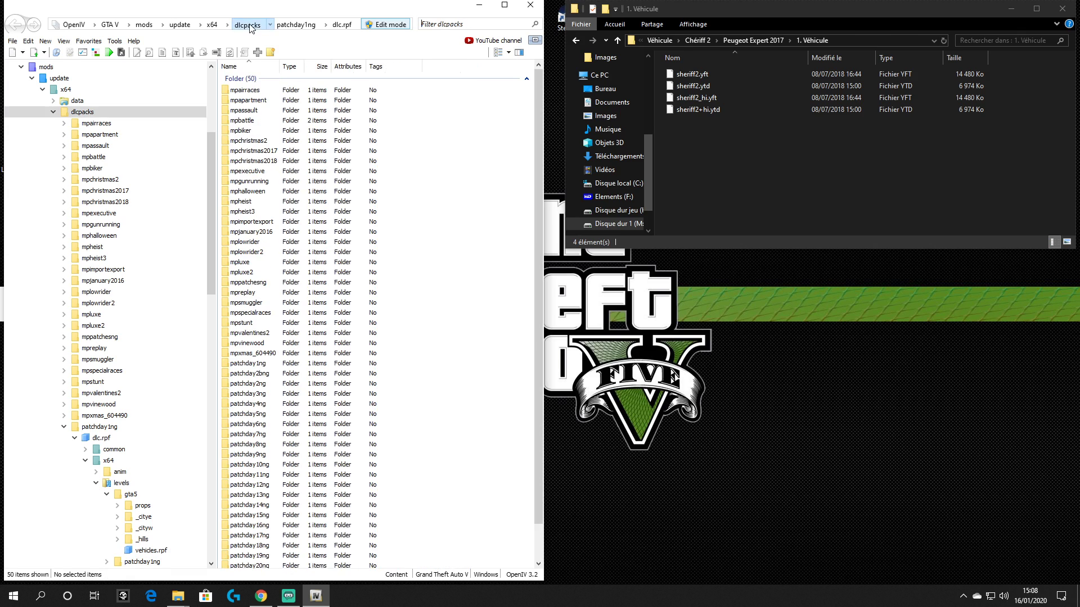
pyautogui.scroll(-1, 308, 318)
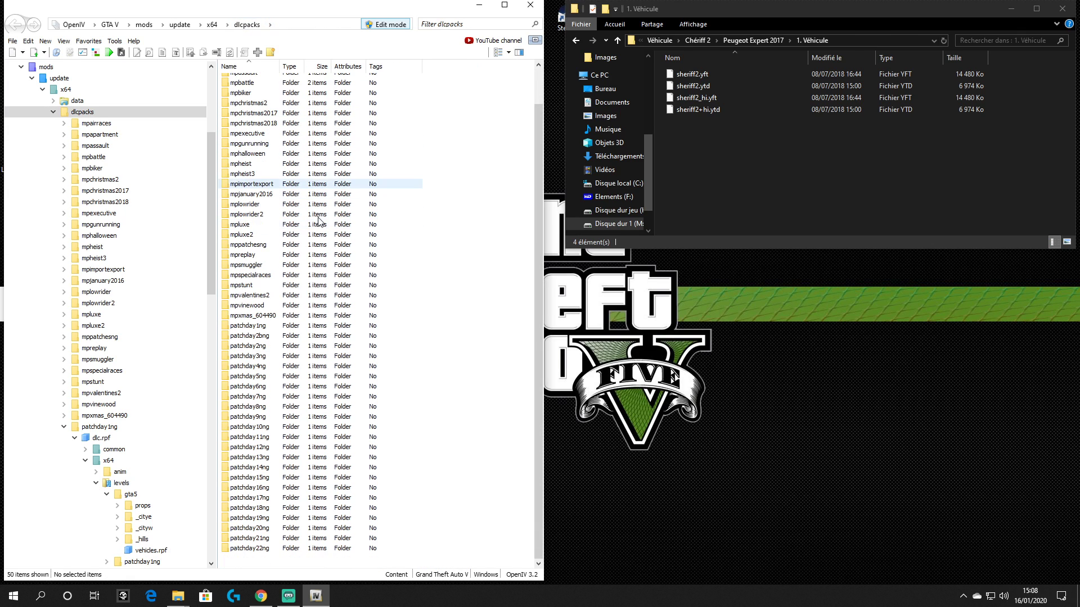
pyautogui.doubleClick(261, 337)
pyautogui.doubleClick(263, 93)
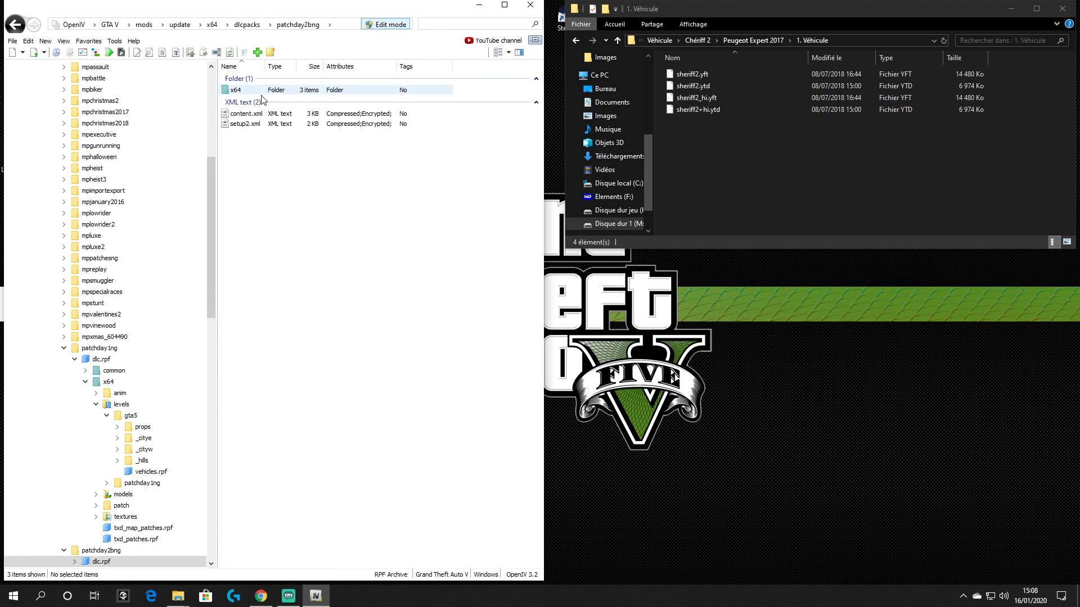
pyautogui.doubleClick(247, 92)
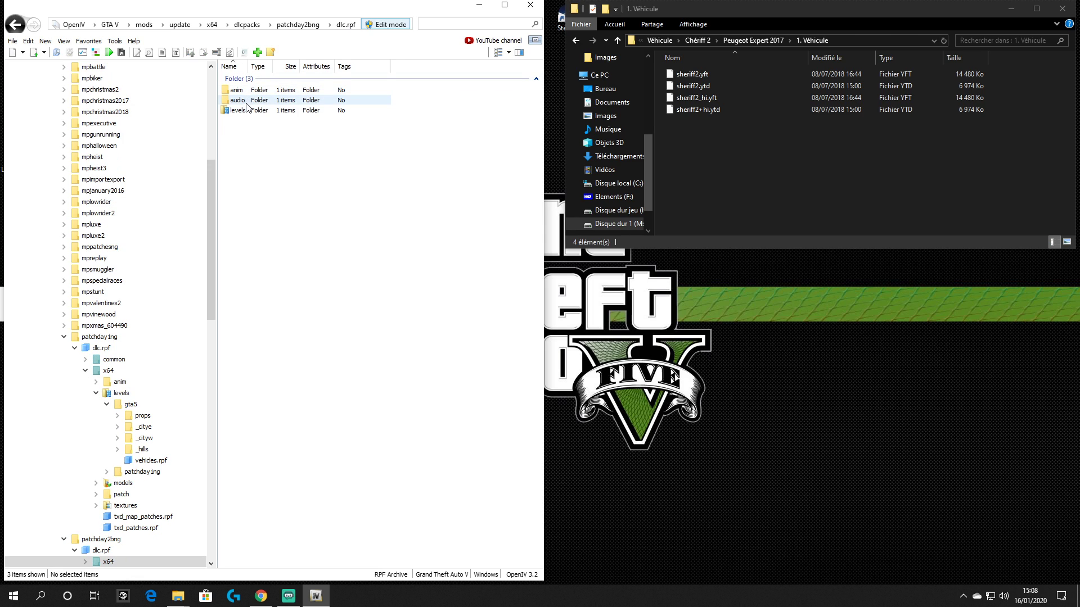
pyautogui.doubleClick(239, 111)
pyautogui.doubleClick(238, 92)
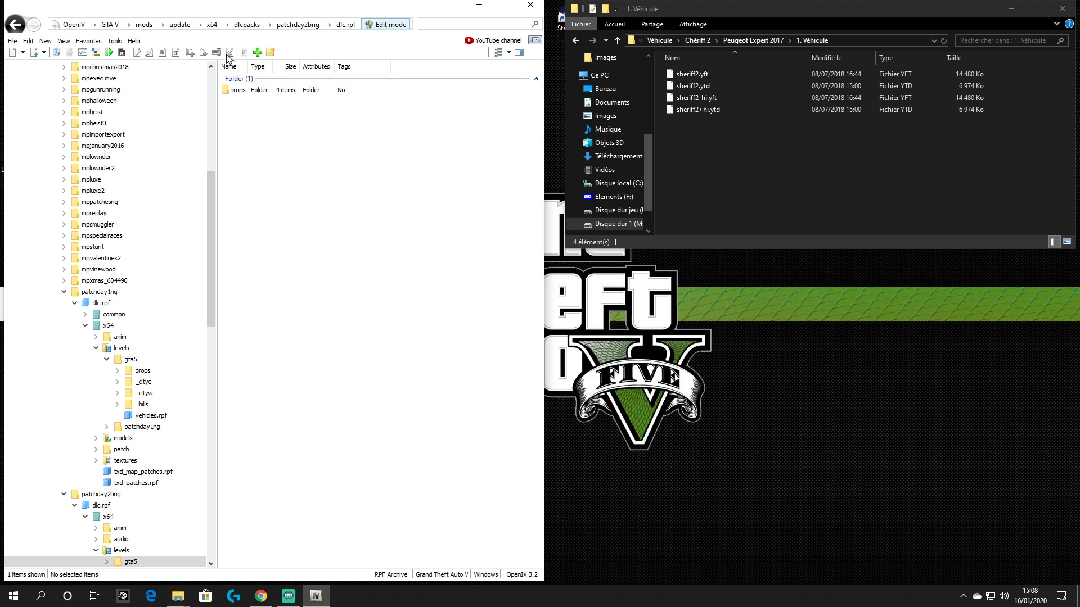
# - Go back to dlcpacks and open vehicles.rpf through patchday2ng > dlc.rpf > x64 > levels > gta5
pyautogui.click(247, 24)
pyautogui.scroll(-1, 272, 341)
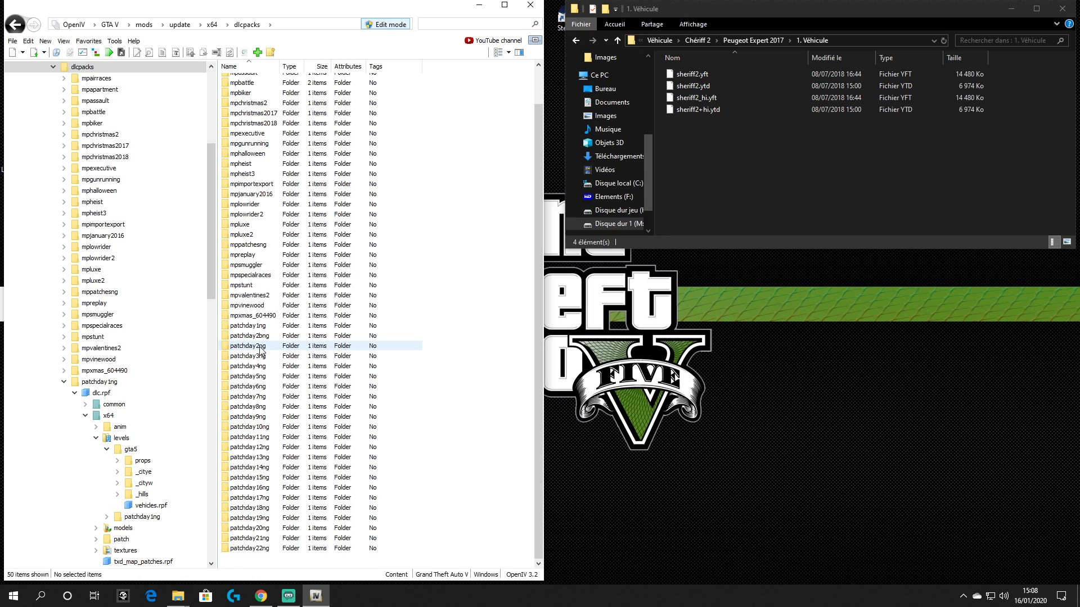
pyautogui.doubleClick(260, 350)
pyautogui.doubleClick(277, 99)
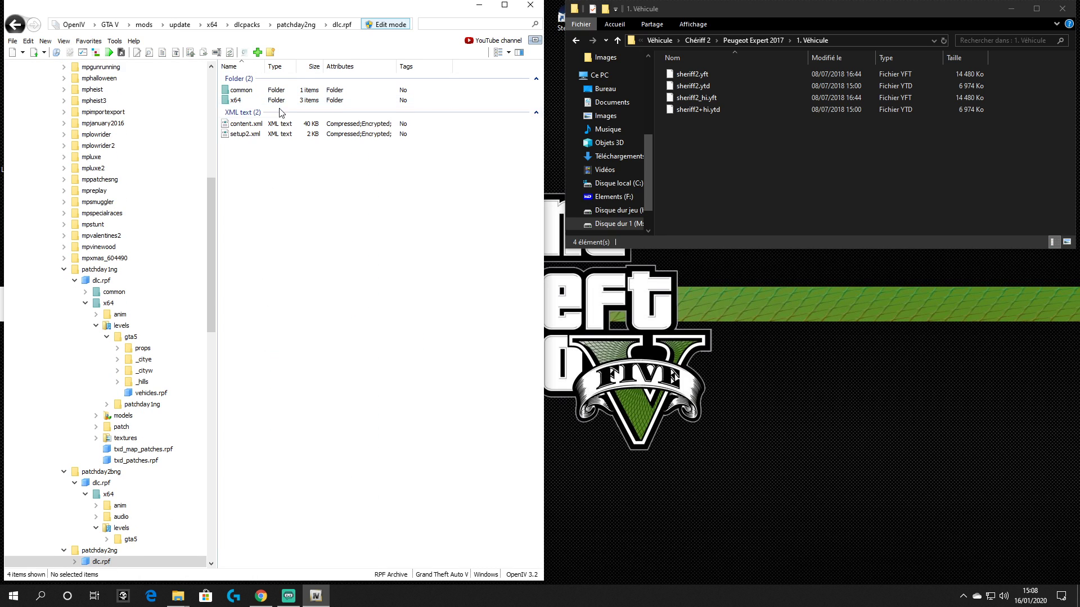
pyautogui.doubleClick(248, 101)
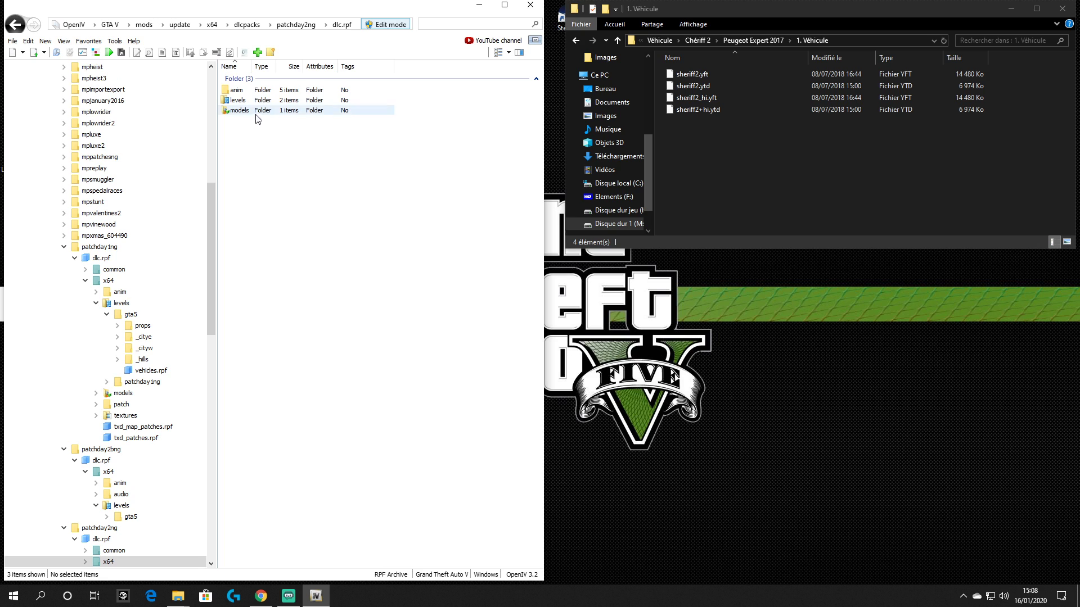
pyautogui.doubleClick(238, 100)
pyautogui.doubleClick(242, 91)
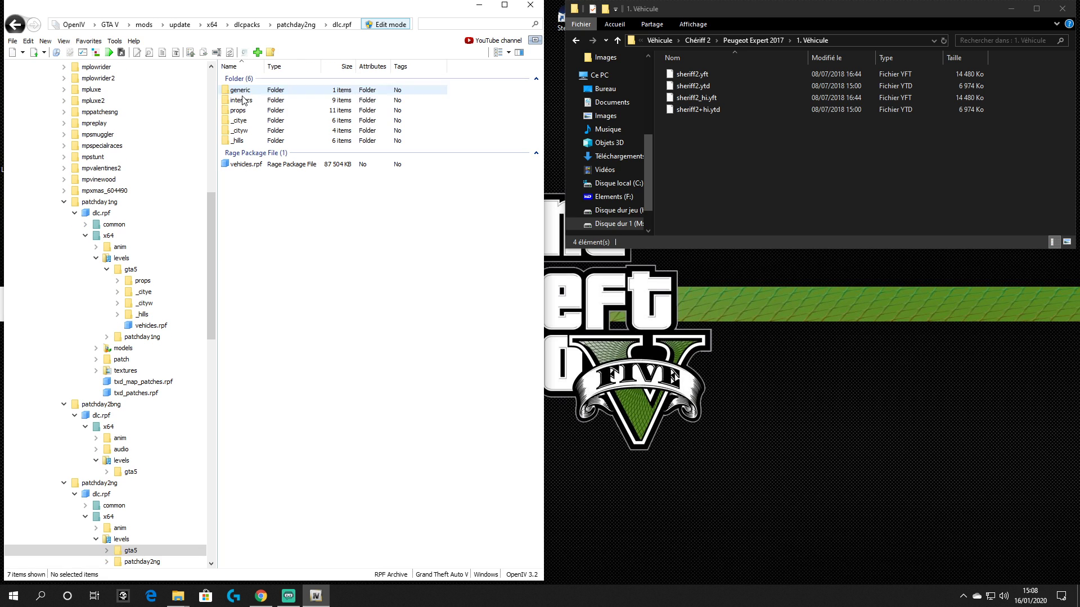
pyautogui.doubleClick(243, 165)
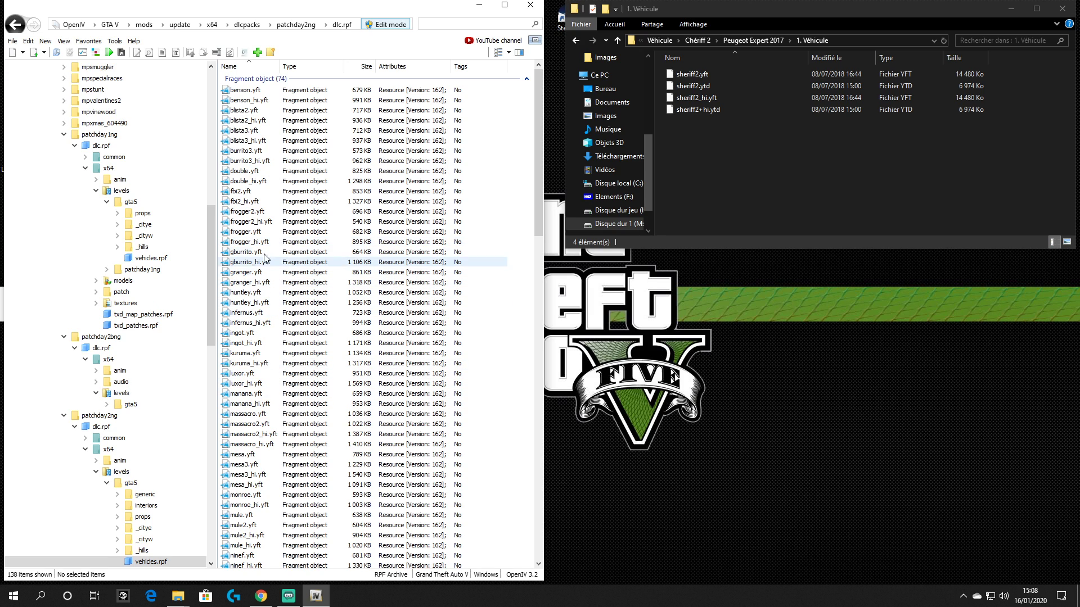
# - Filter patchday2ng's vehicles.rpf by "sheriff" to look for vehicle files, and clear the filter
pyautogui.rightClick(440, 25)
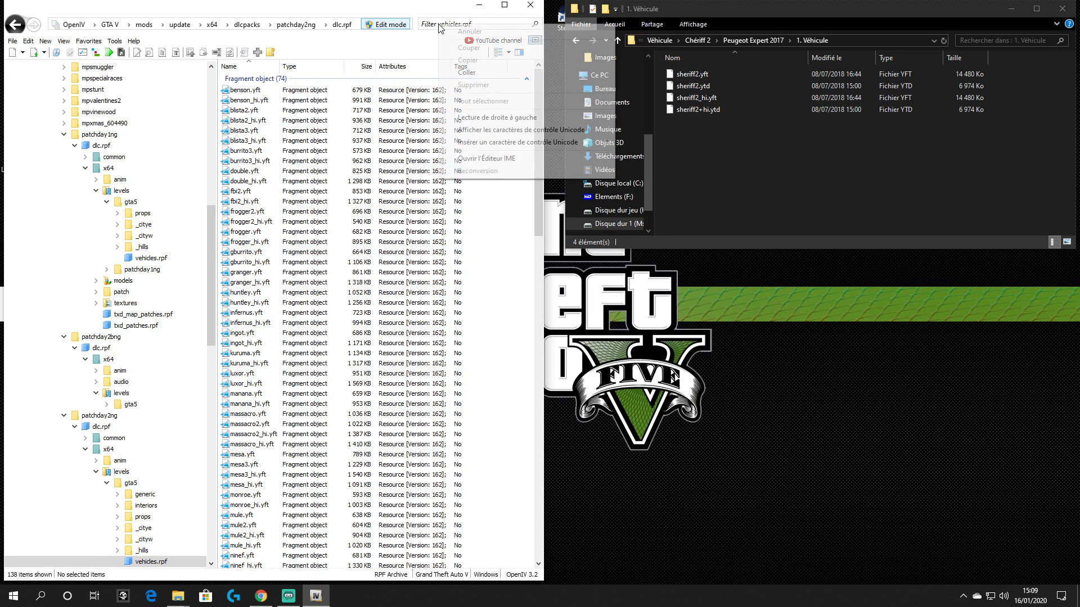
pyautogui.click(465, 73)
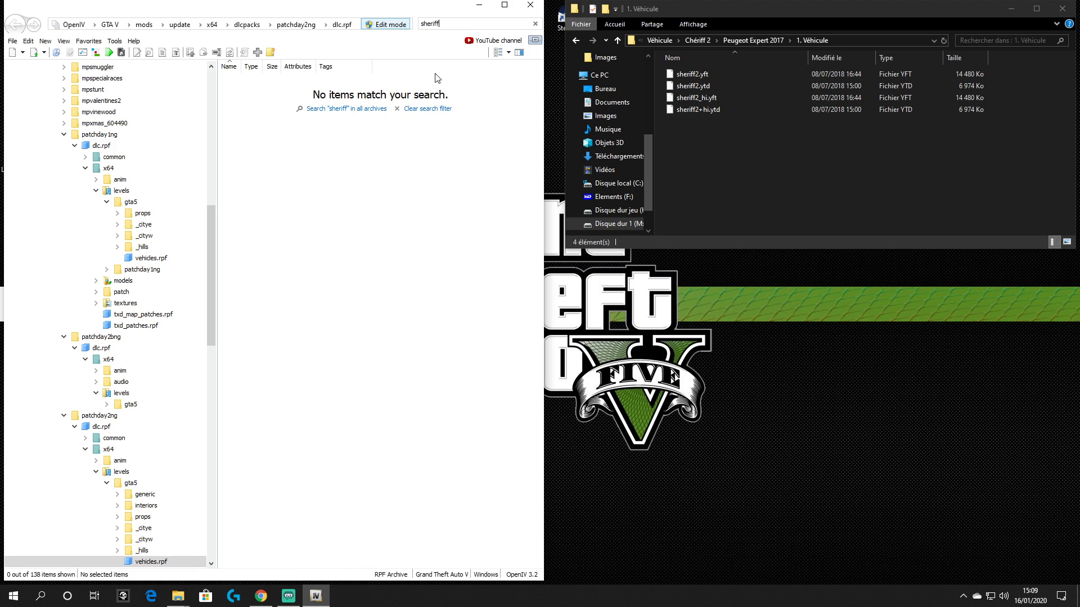
pyautogui.click(535, 24)
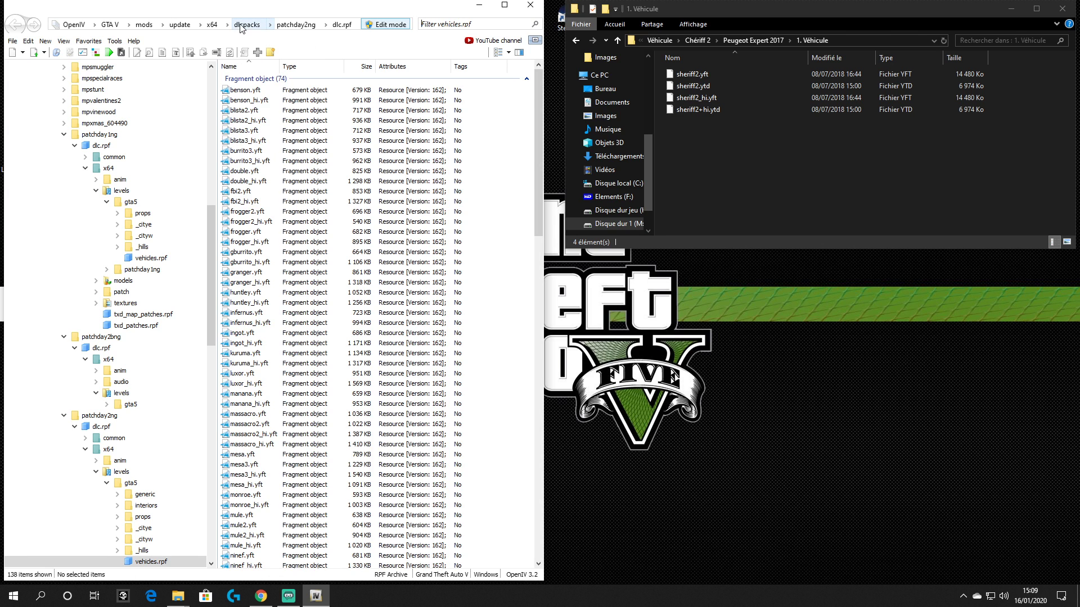
# - Return to dlcpacks and open vehicles.rpf through patchday3ng > dlc.rpf > x64 > levels > gta5
pyautogui.click(248, 24)
pyautogui.scroll(-1, 270, 278)
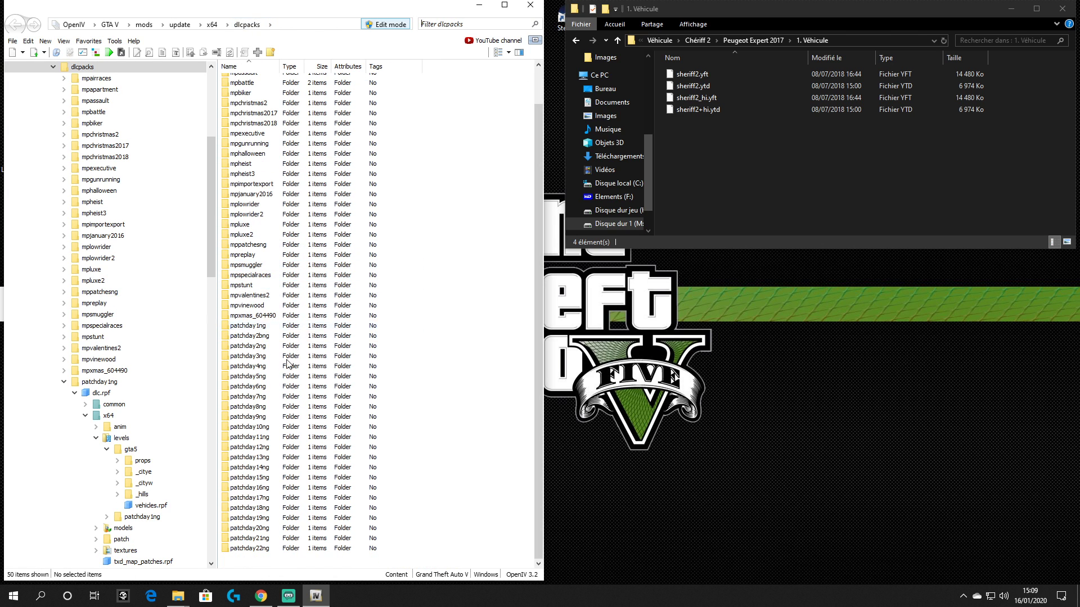
pyautogui.doubleClick(269, 361)
pyautogui.doubleClick(281, 90)
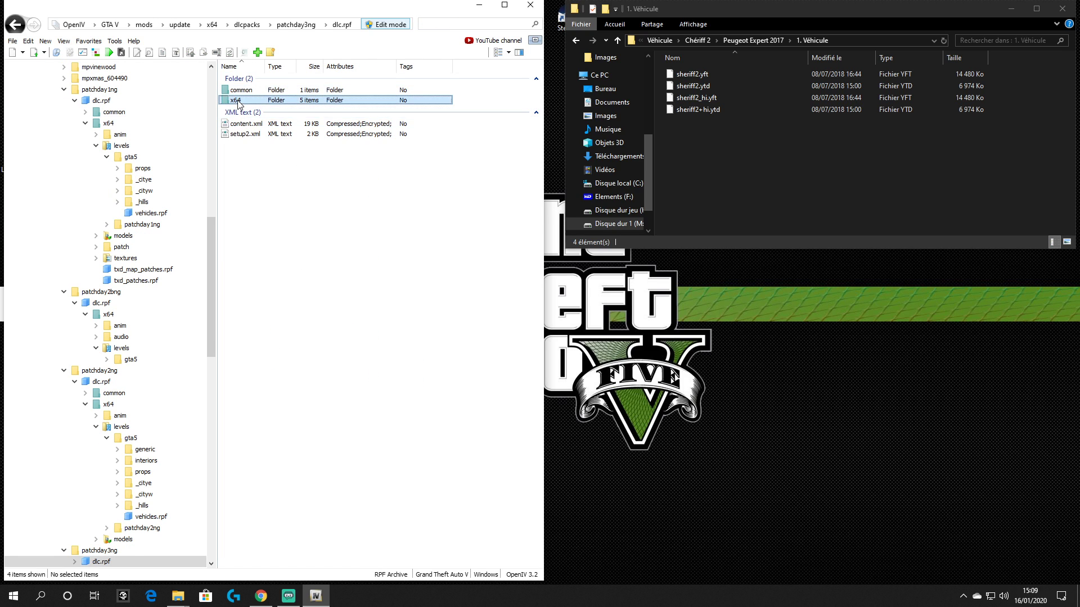
pyautogui.doubleClick(237, 100)
pyautogui.doubleClick(239, 110)
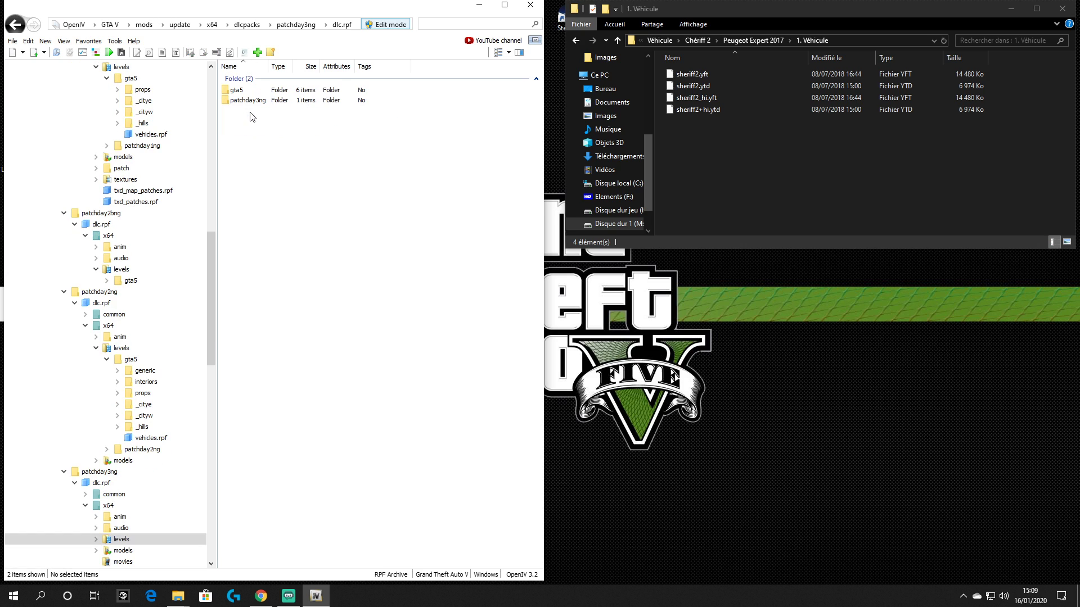
pyautogui.click(244, 90)
pyautogui.doubleClick(245, 93)
pyautogui.doubleClick(242, 157)
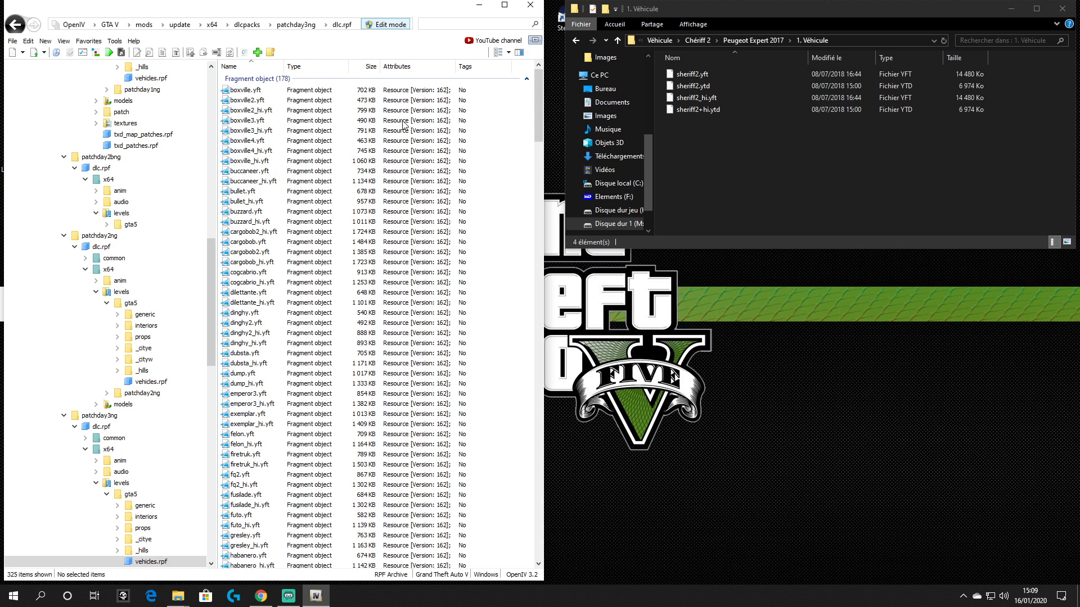
# - Filter the files in patchday3ng's vehicles.rpf by "sheriff"
pyautogui.click(434, 25)
pyautogui.rightClick(434, 25)
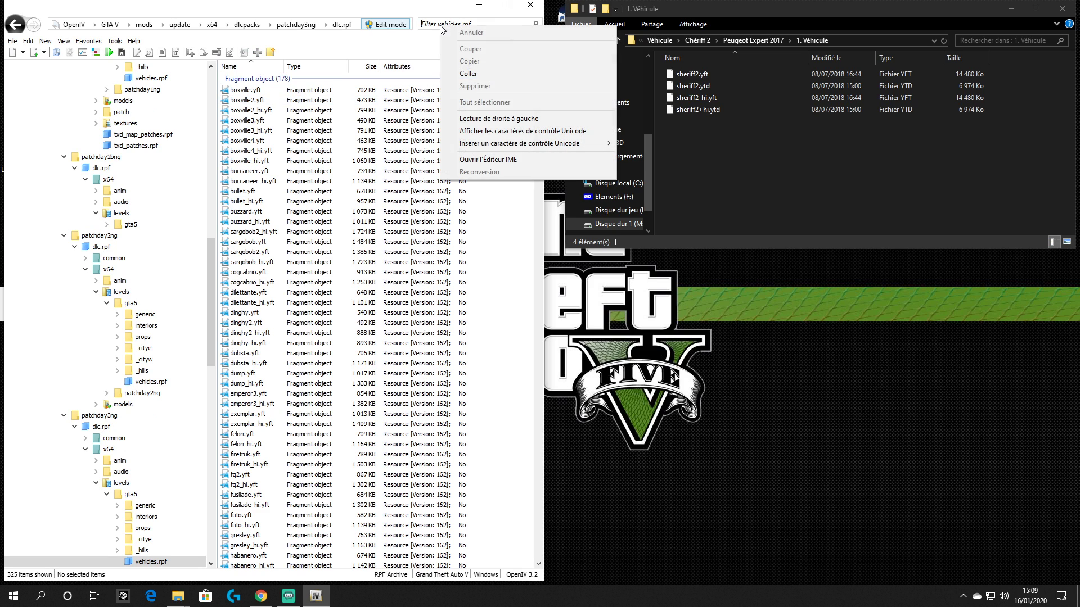
pyautogui.click(467, 73)
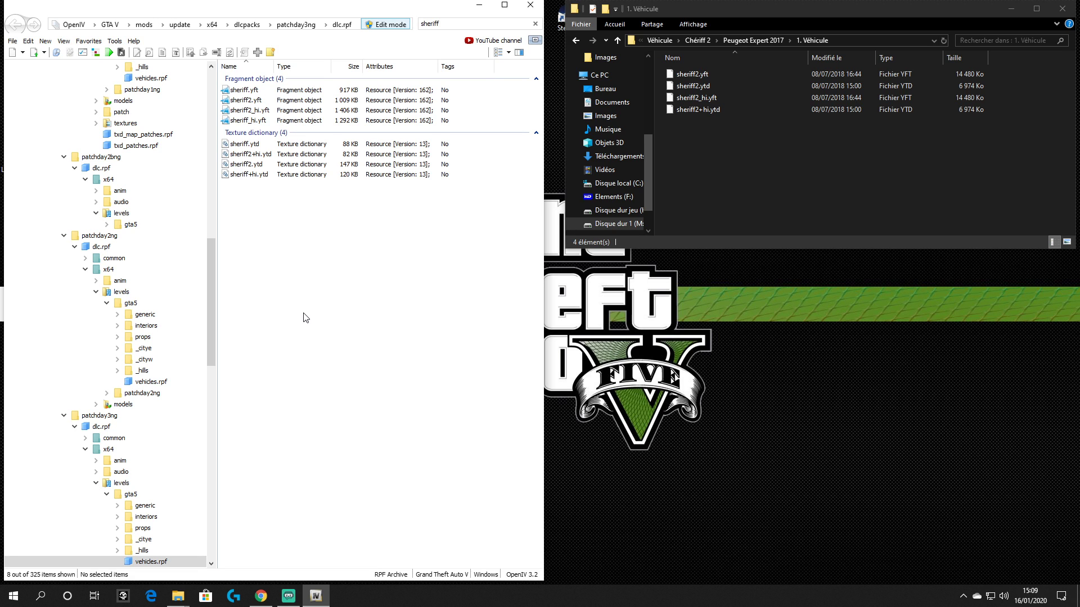
# - Preview sheriff.yft from patchday3ng's vehicles.rpf in the model viewer, rotate around the car, and close the viewer
pyautogui.click(256, 90)
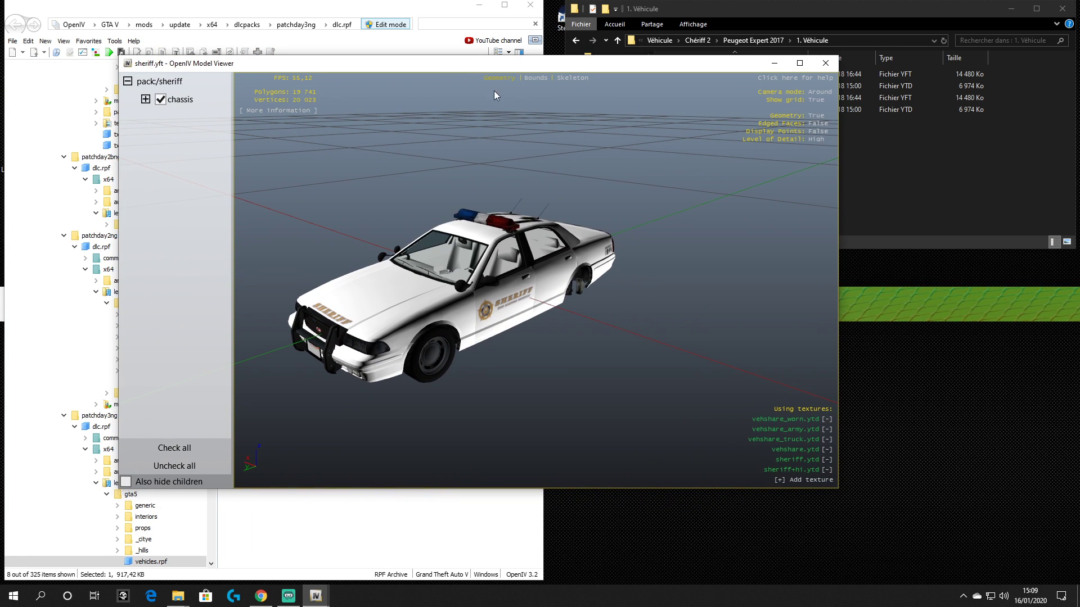
pyautogui.moveTo(515, 276); pyautogui.dragTo(621, 231)
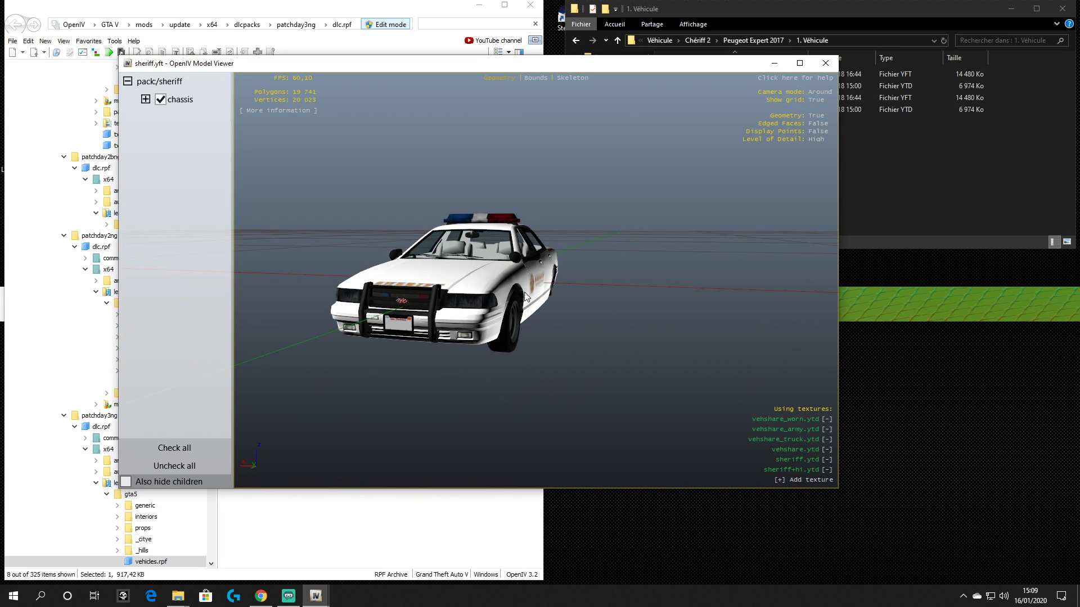
pyautogui.moveTo(524, 302); pyautogui.dragTo(376, 279)
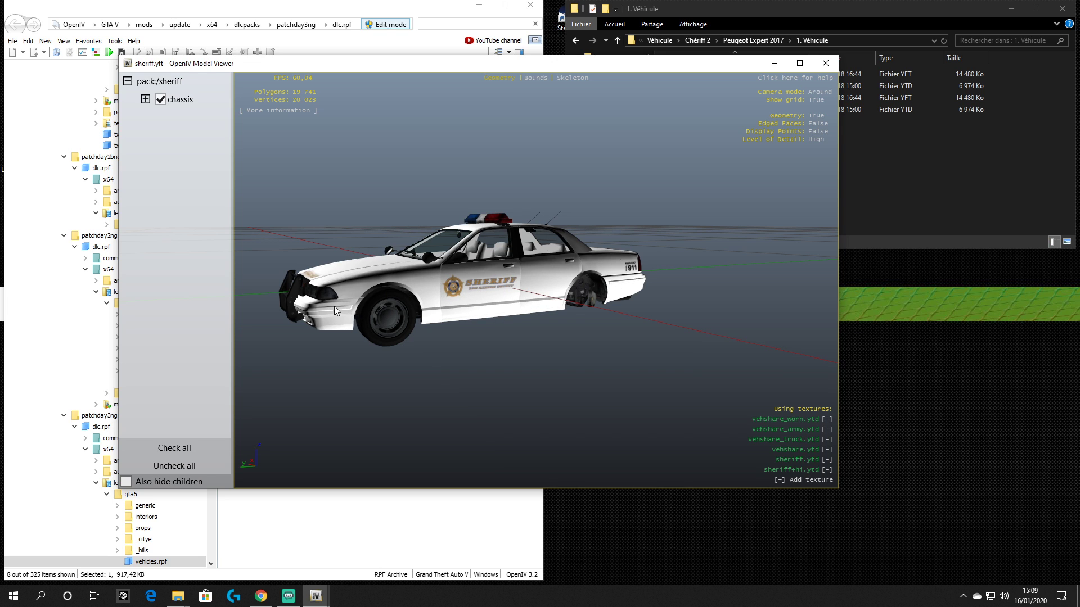
pyautogui.moveTo(456, 285); pyautogui.dragTo(488, 341)
pyautogui.hotkey('alt', 'F4')
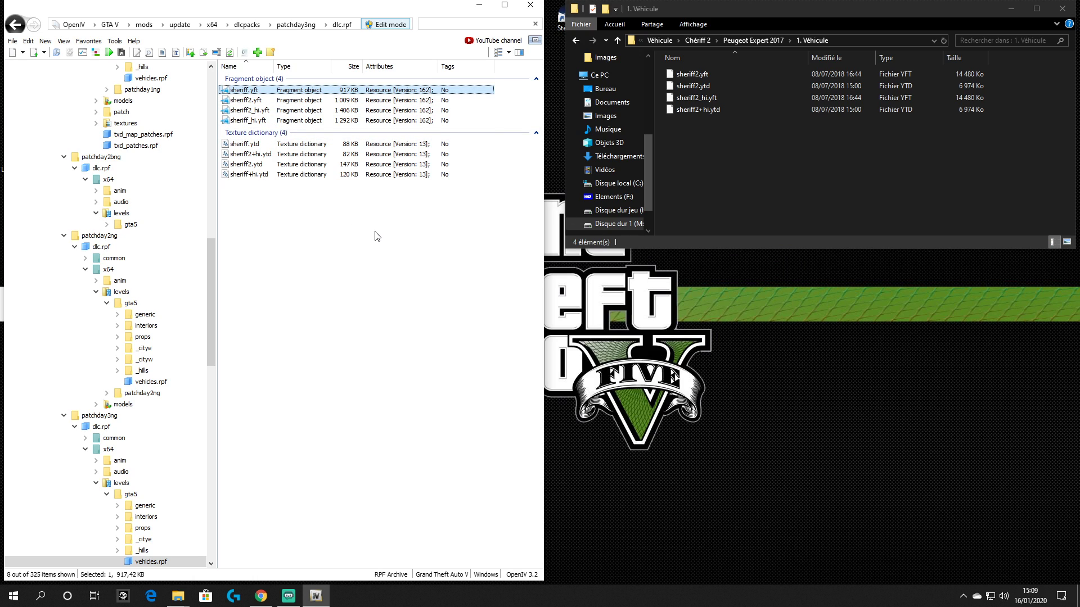
# - Delete all eight sheriff and sheriff2 .yft and .ytd files from patchday3ng's vehicles.rpf and clear the filter
pyautogui.click(509, 106)
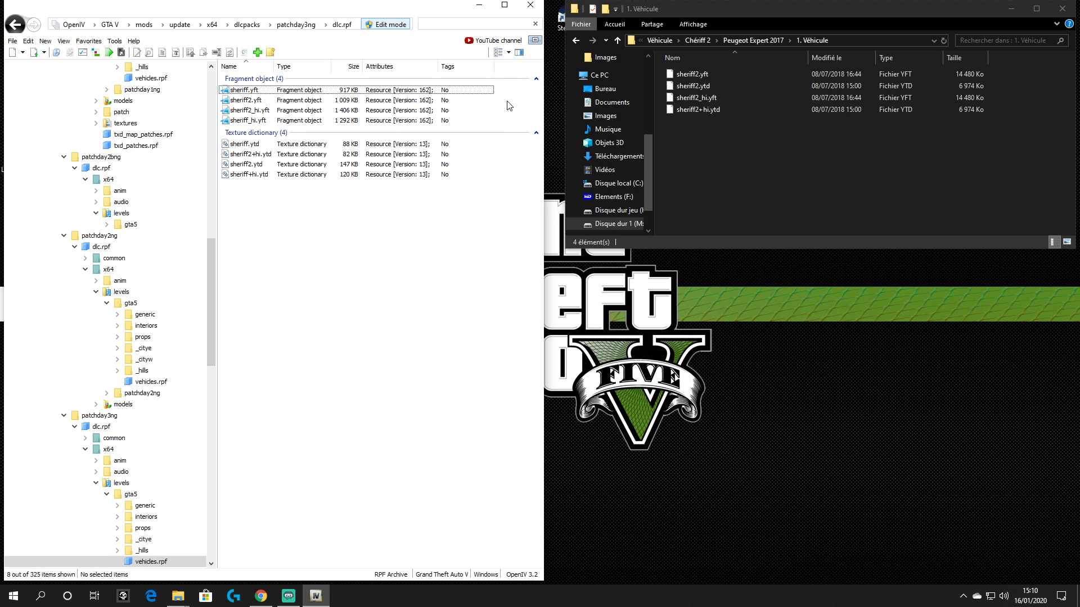
pyautogui.click(262, 94)
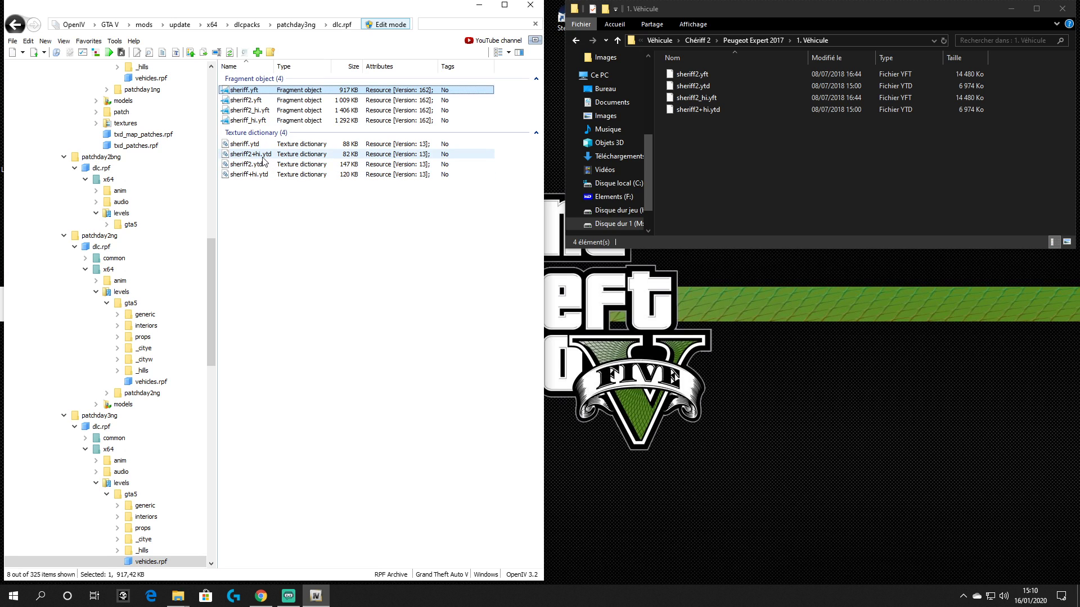
pyautogui.moveTo(264, 234); pyautogui.dragTo(448, 87)
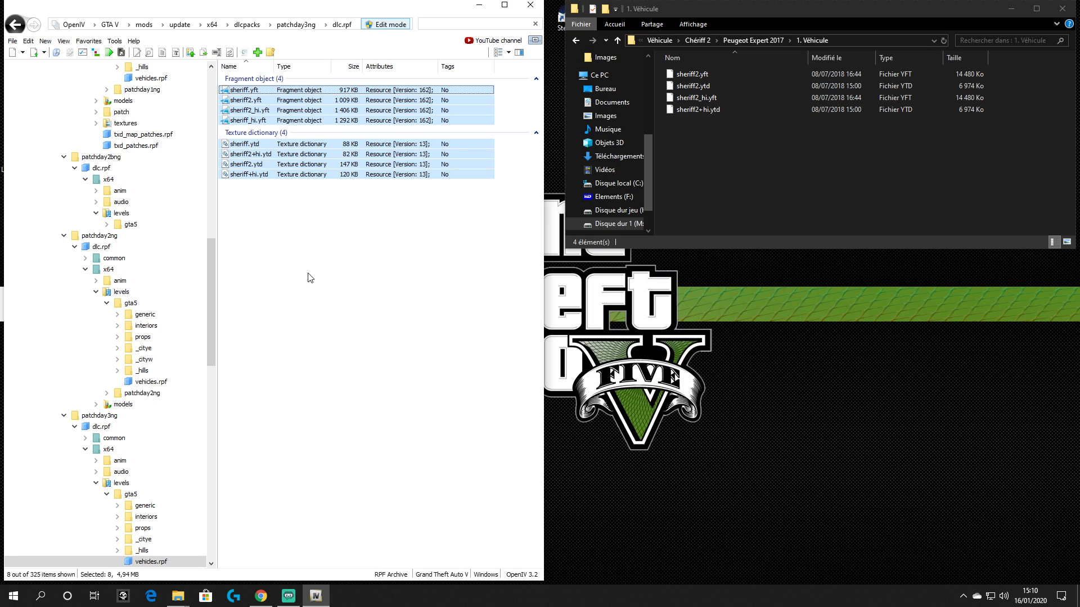
pyautogui.press('Delete')
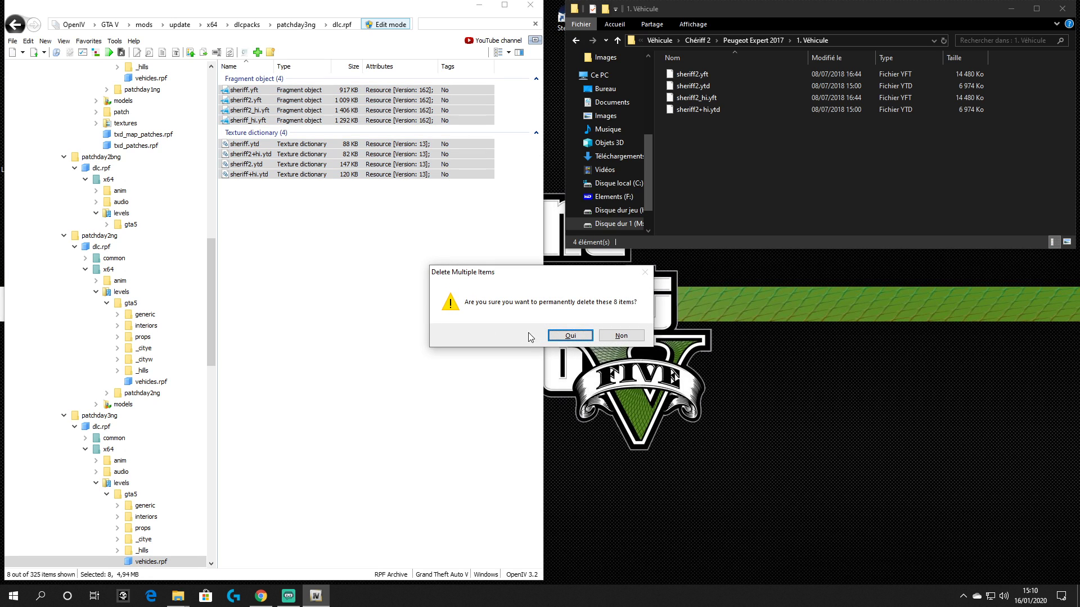
pyautogui.click(567, 335)
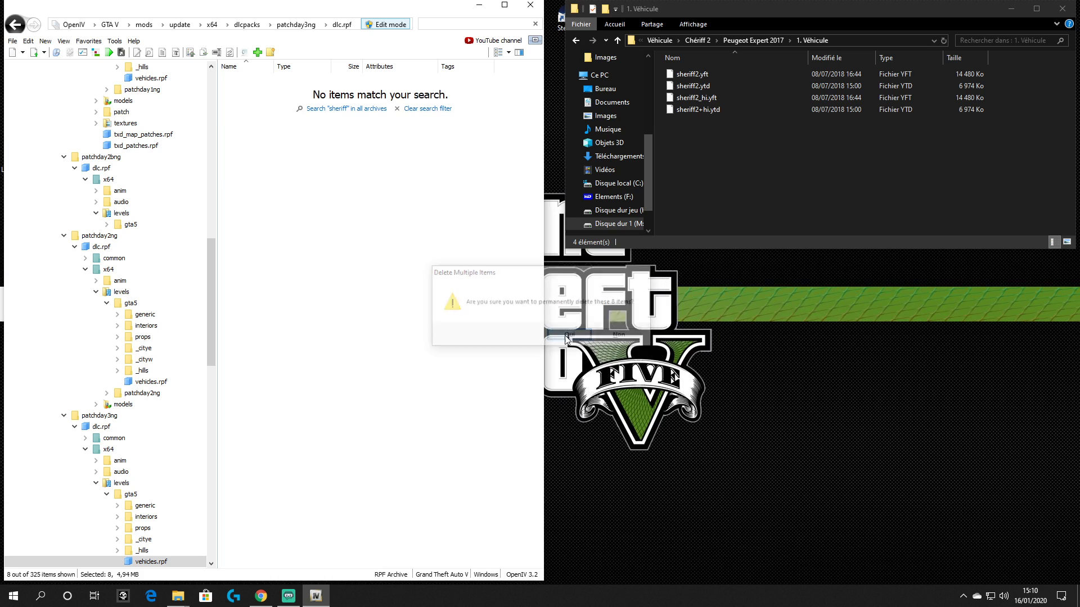
pyautogui.click(535, 25)
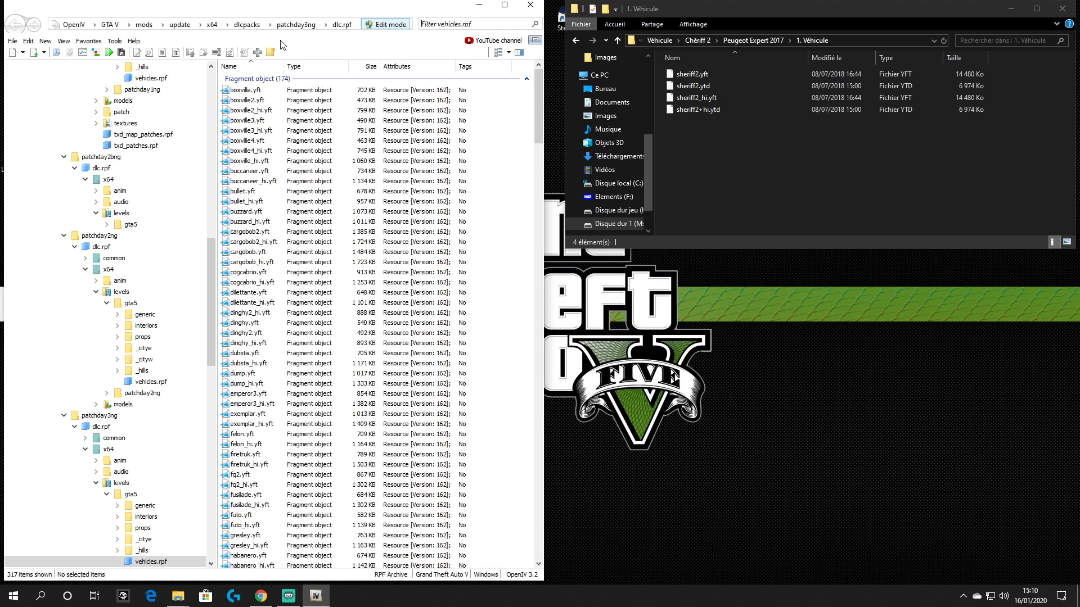
# - Go back to dlcpacks, open vehicles.rpf through patchday4ng > dlc.rpf > x64 > levels > gta5, and filter it by "sheriff"
pyautogui.click(247, 25)
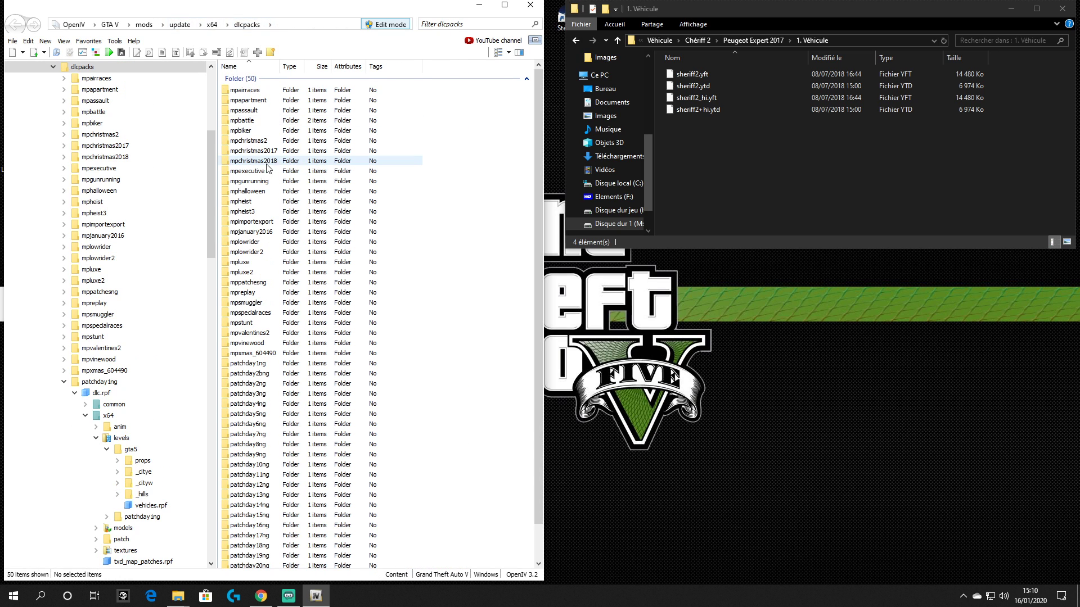
pyautogui.doubleClick(259, 367)
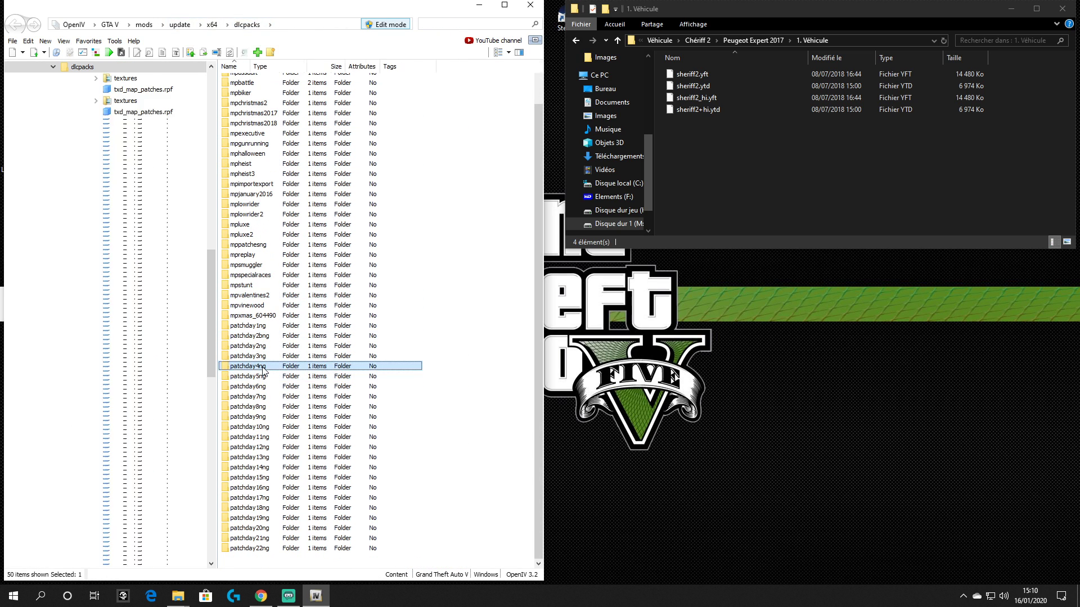
pyautogui.doubleClick(270, 93)
pyautogui.doubleClick(239, 91)
pyautogui.doubleClick(239, 101)
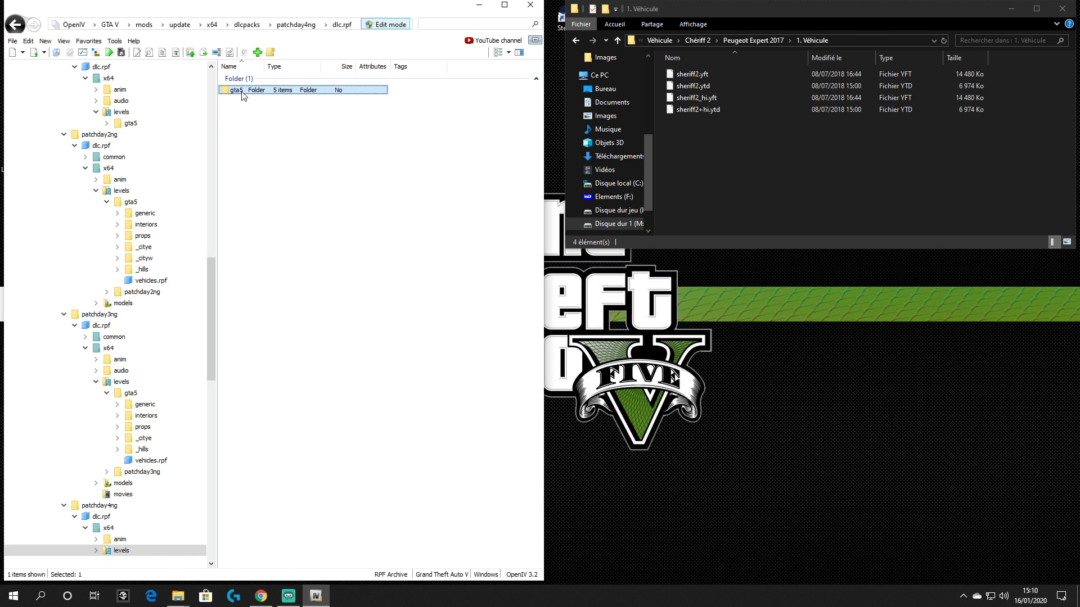
pyautogui.doubleClick(239, 90)
pyautogui.doubleClick(246, 144)
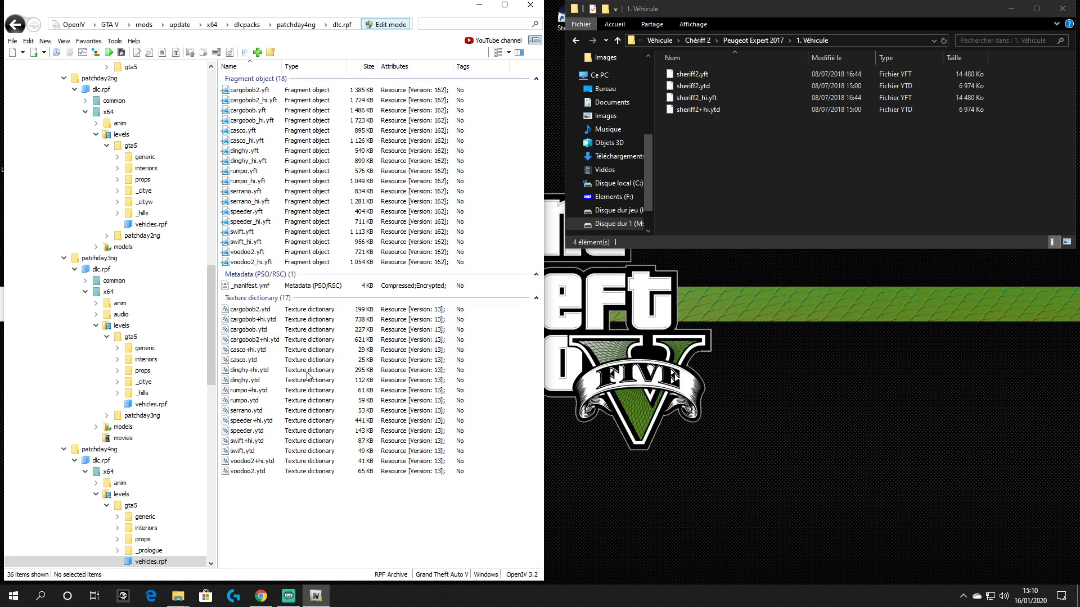
pyautogui.rightClick(446, 22)
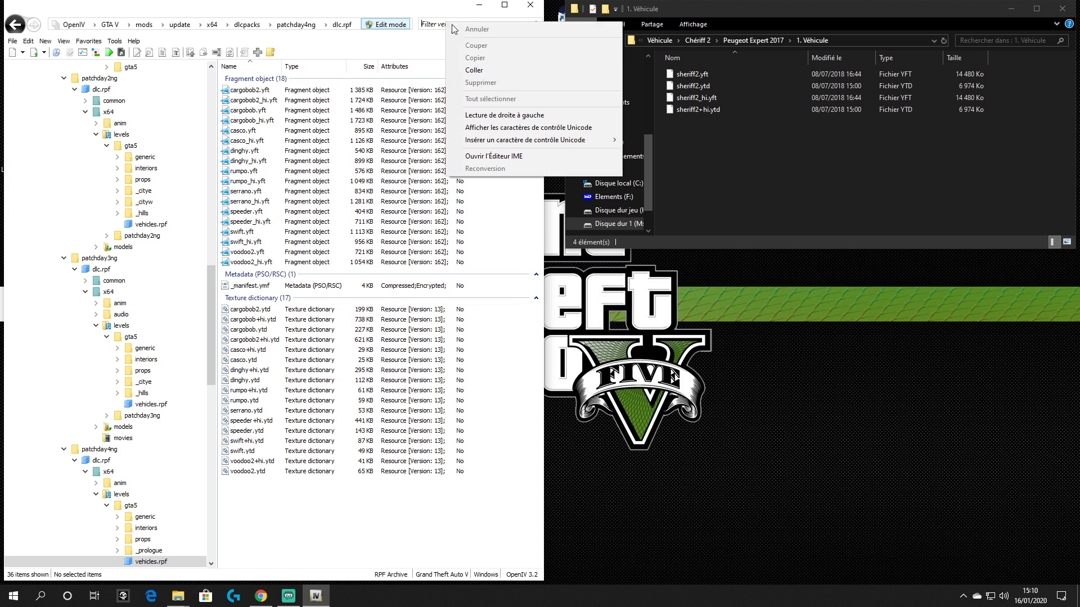
pyautogui.click(486, 66)
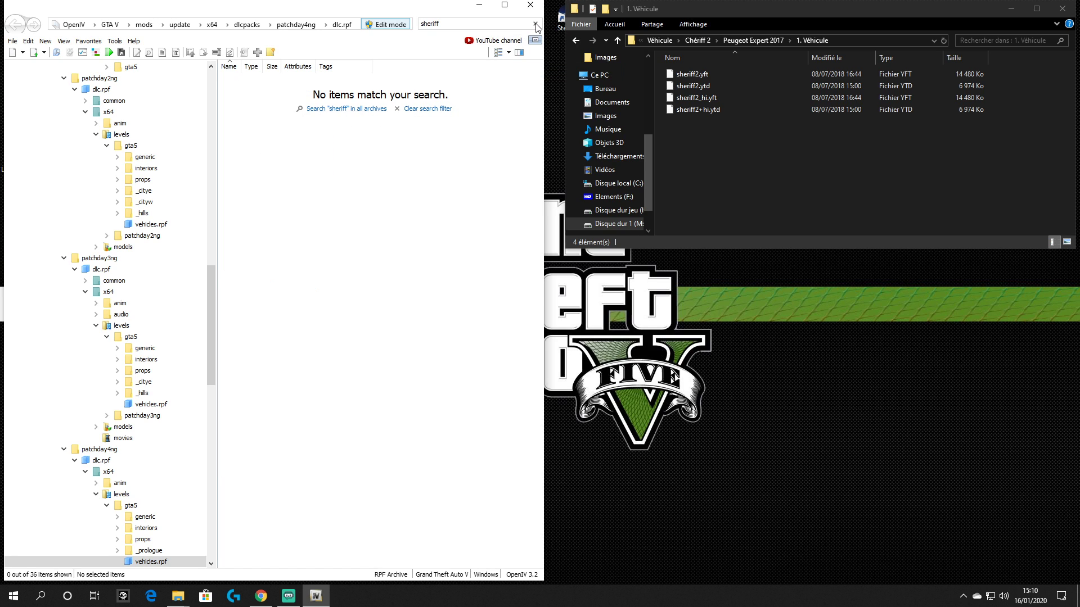
# - Return to dlcpacks, reopen patchday4ng's vehicles.rpf, and repeat the "sheriff" filter on its files
pyautogui.click(246, 25)
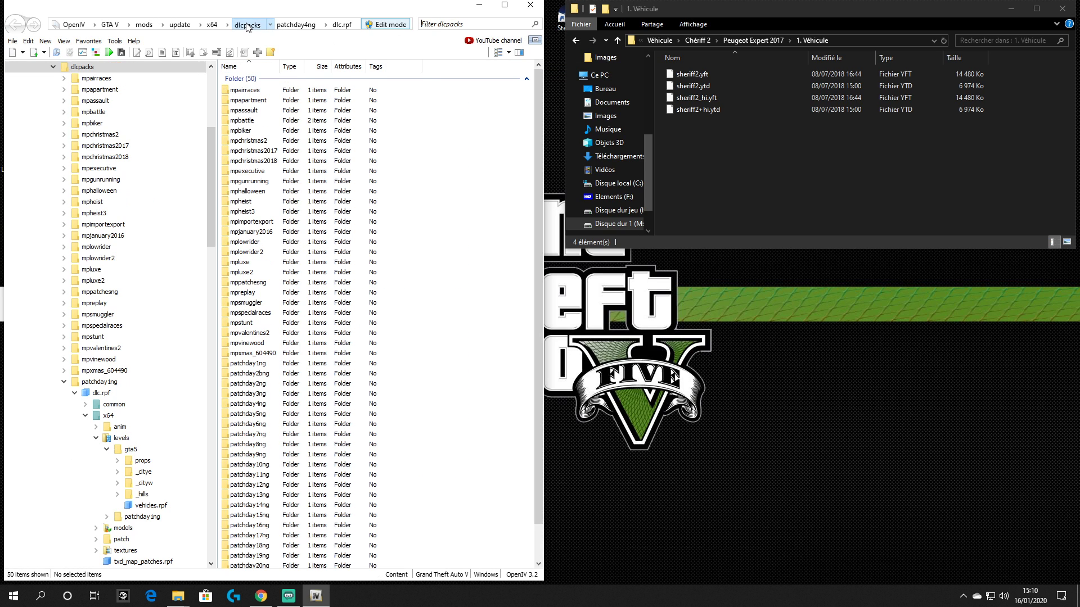
pyautogui.scroll(-1, 281, 444)
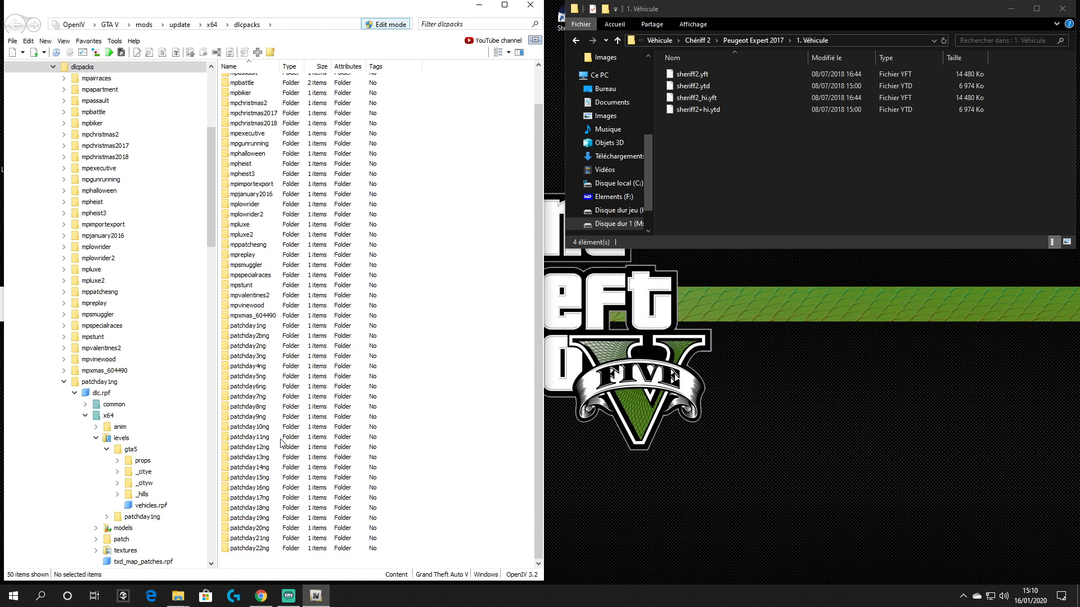
pyautogui.doubleClick(264, 366)
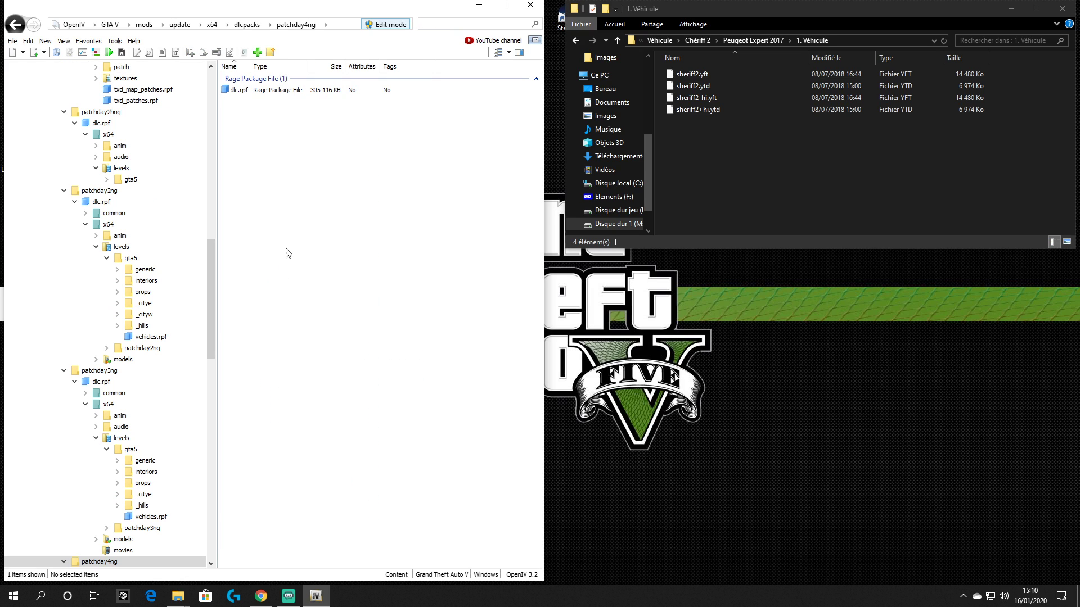
pyautogui.doubleClick(257, 90)
pyautogui.doubleClick(248, 91)
pyautogui.doubleClick(248, 100)
pyautogui.doubleClick(248, 90)
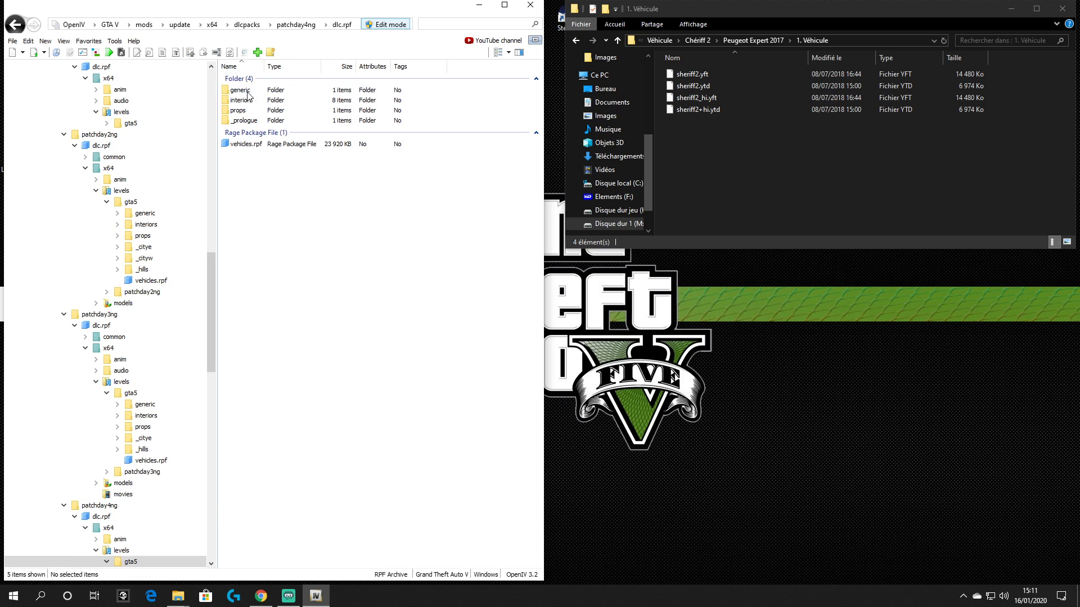
pyautogui.doubleClick(247, 144)
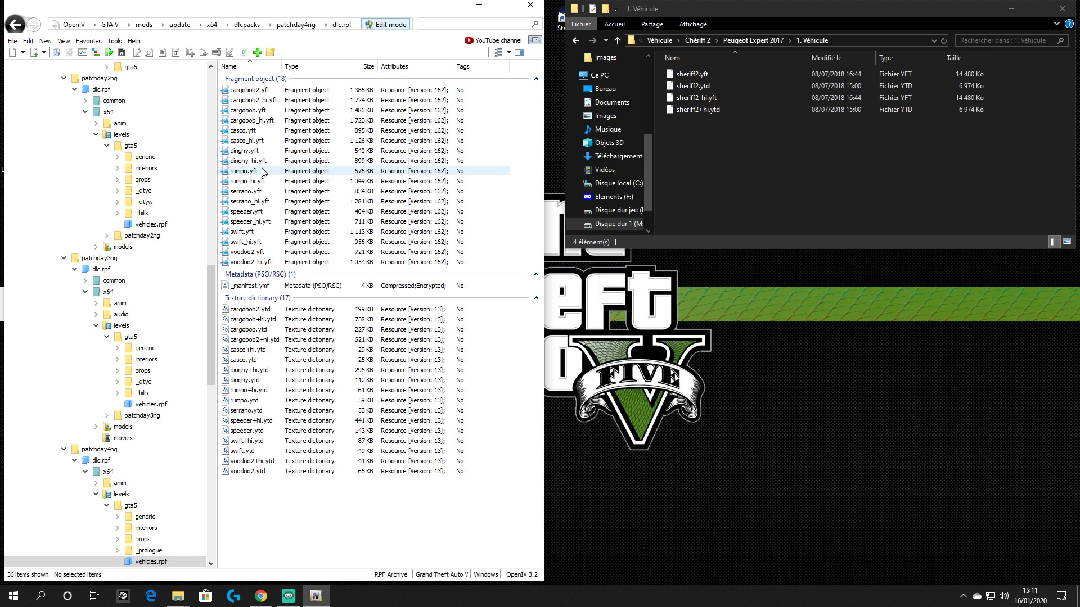
pyautogui.rightClick(439, 27)
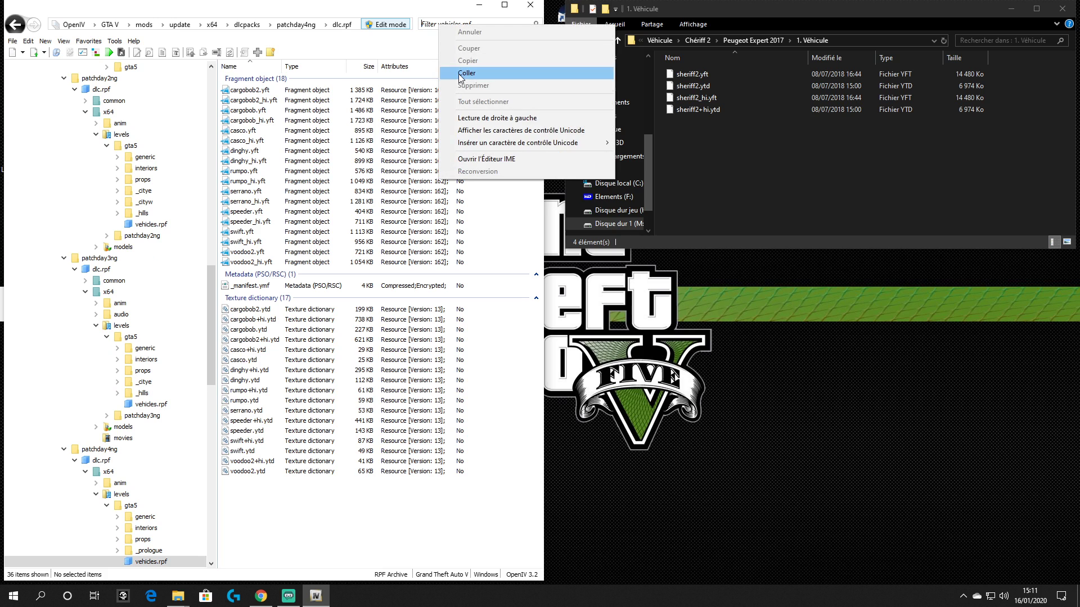
pyautogui.click(460, 77)
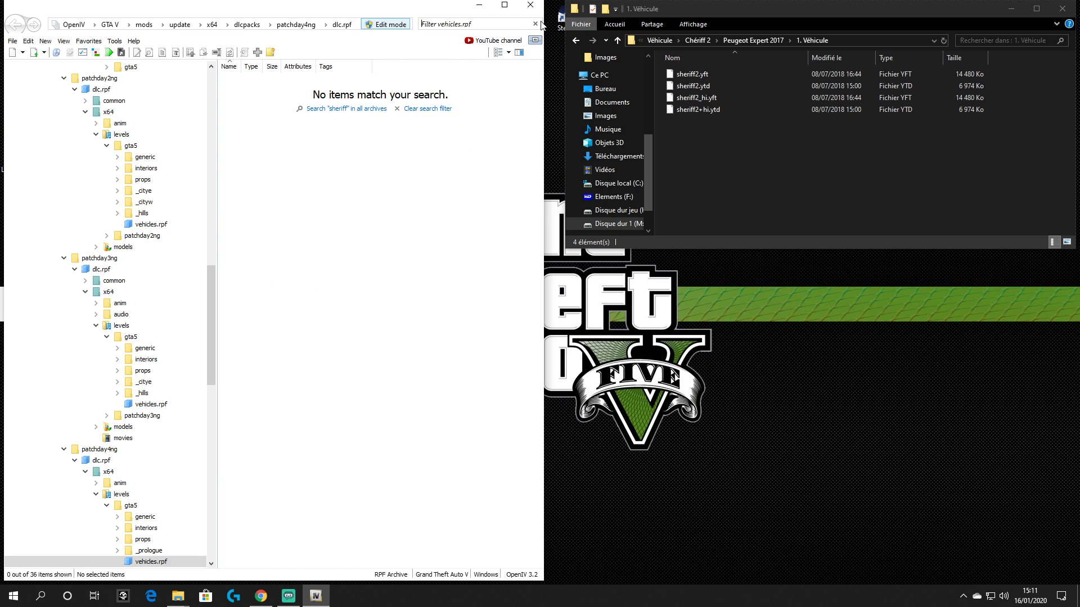
# - Return to dlcpacks and open vehicles.rpf through patchday5ng > dlc.rpf > x64 > levels > gta5 to check for sheriff files
pyautogui.click(248, 26)
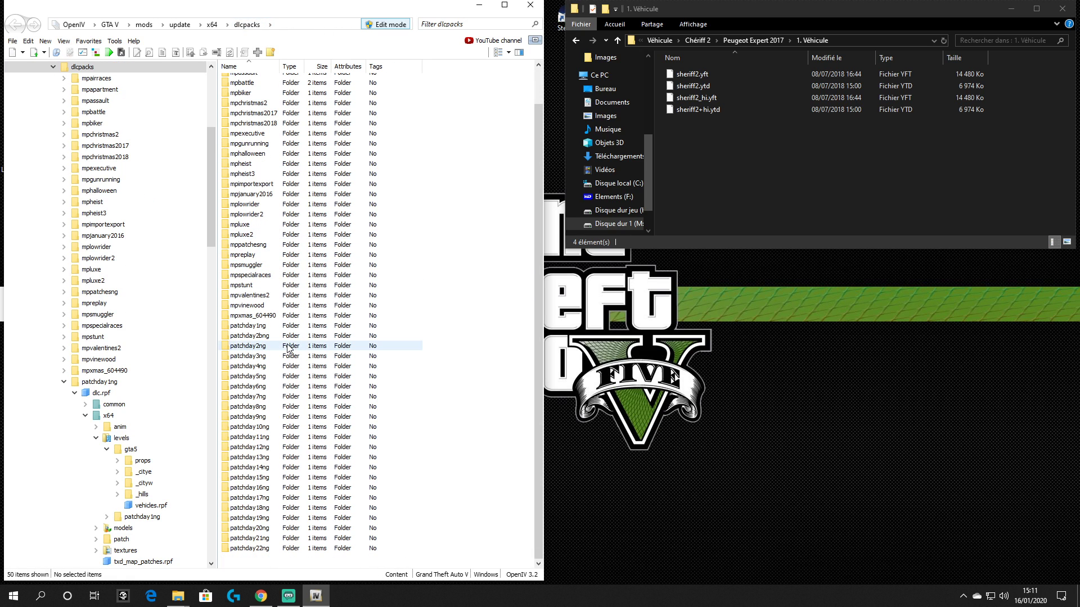
pyautogui.doubleClick(253, 376)
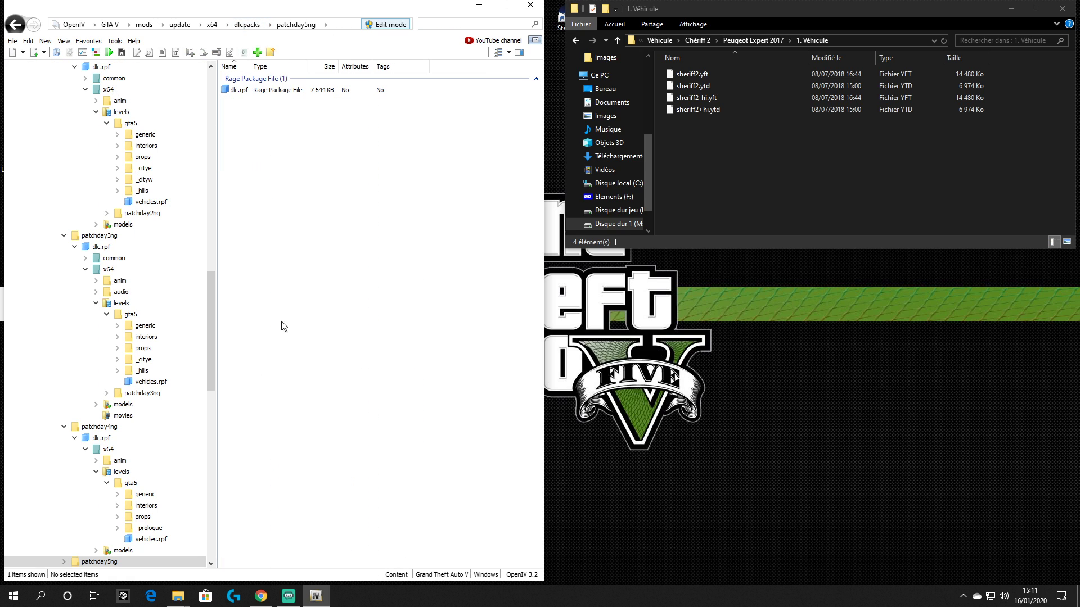
pyautogui.doubleClick(269, 91)
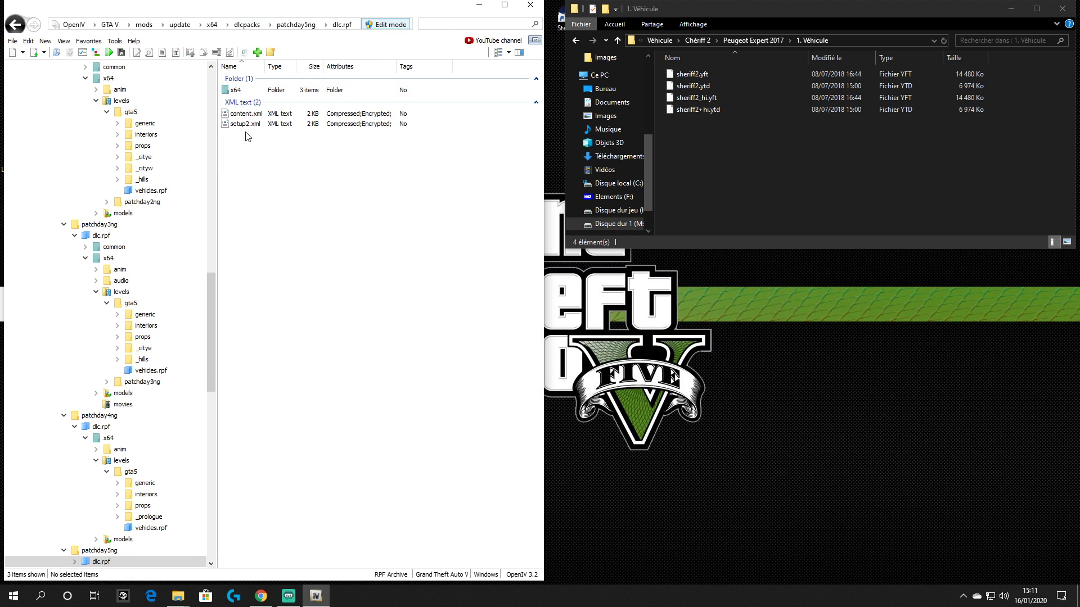
pyautogui.click(240, 92)
pyautogui.doubleClick(240, 91)
pyautogui.doubleClick(242, 101)
pyautogui.click(244, 91)
pyautogui.doubleClick(244, 91)
pyautogui.doubleClick(245, 91)
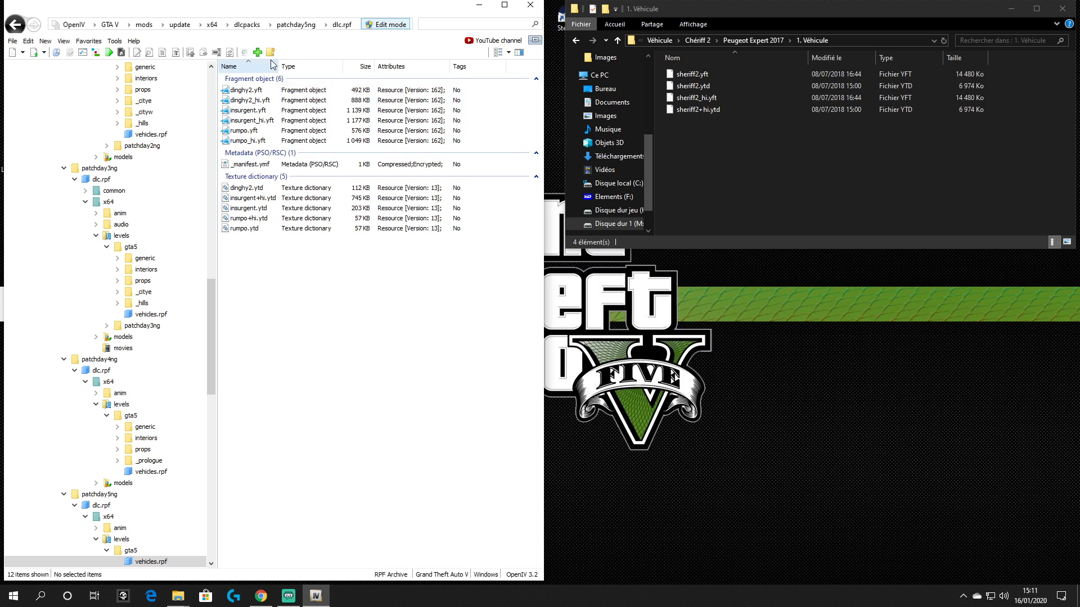
# - Go back to dlcpacks and open patchday6ng > dlc.rpf > x64 > levels > gta5 to look for a vehicles.rpf archive
pyautogui.click(246, 25)
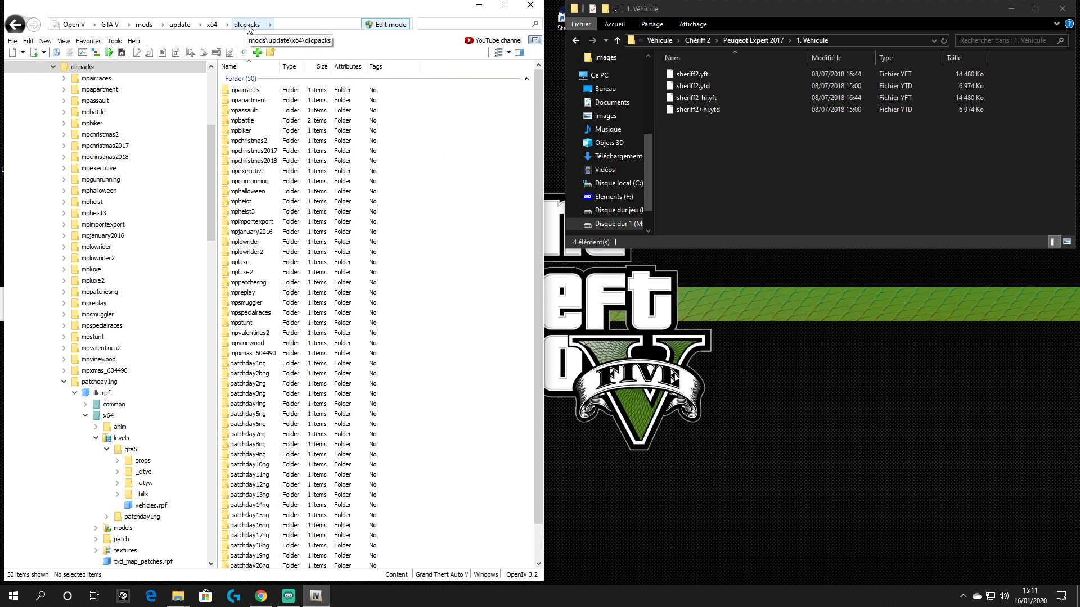
pyautogui.doubleClick(256, 425)
pyautogui.doubleClick(242, 90)
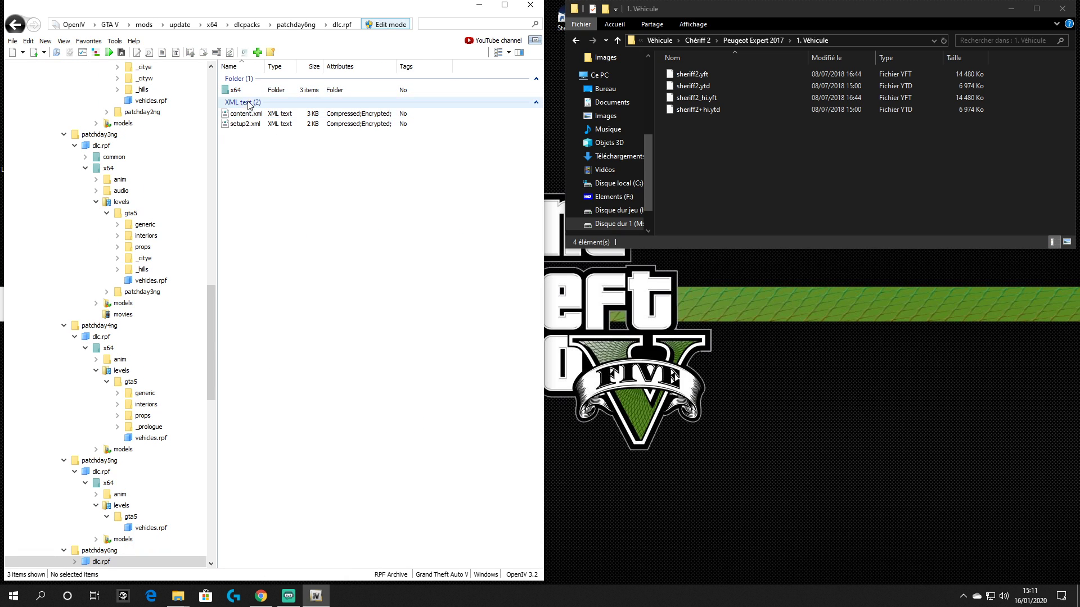
pyautogui.doubleClick(239, 90)
pyautogui.doubleClick(246, 102)
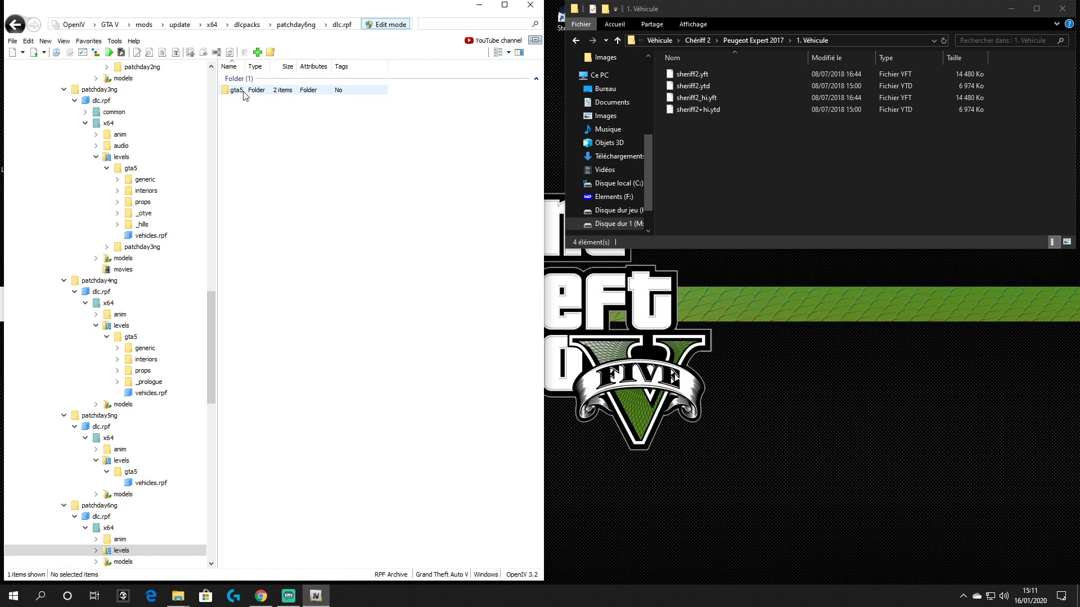
pyautogui.doubleClick(244, 91)
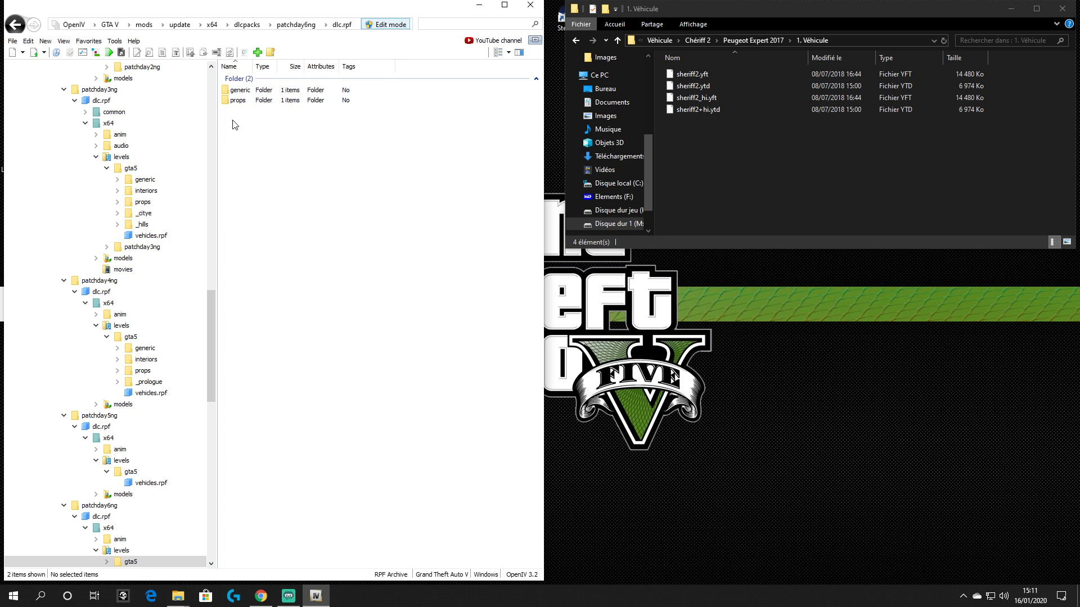
# - Return to dlcpacks and open vehicles.rpf through patchday7ng > dlc.rpf > x64 > levels > gta5 to check for sheriff files
pyautogui.click(251, 26)
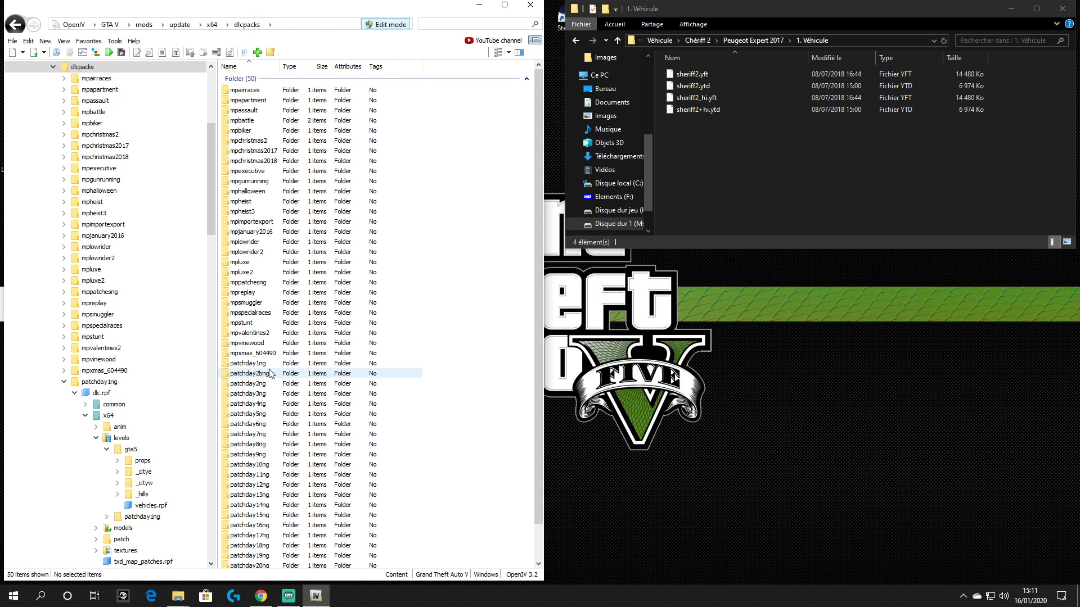
pyautogui.click(251, 437)
pyautogui.doubleClick(251, 436)
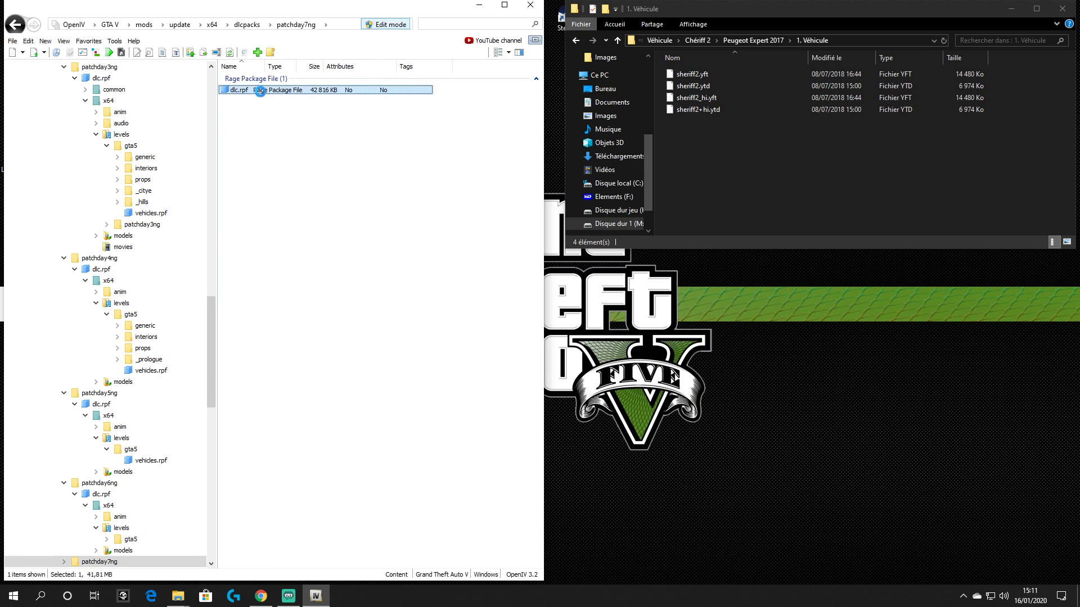
pyautogui.doubleClick(263, 92)
pyautogui.doubleClick(243, 91)
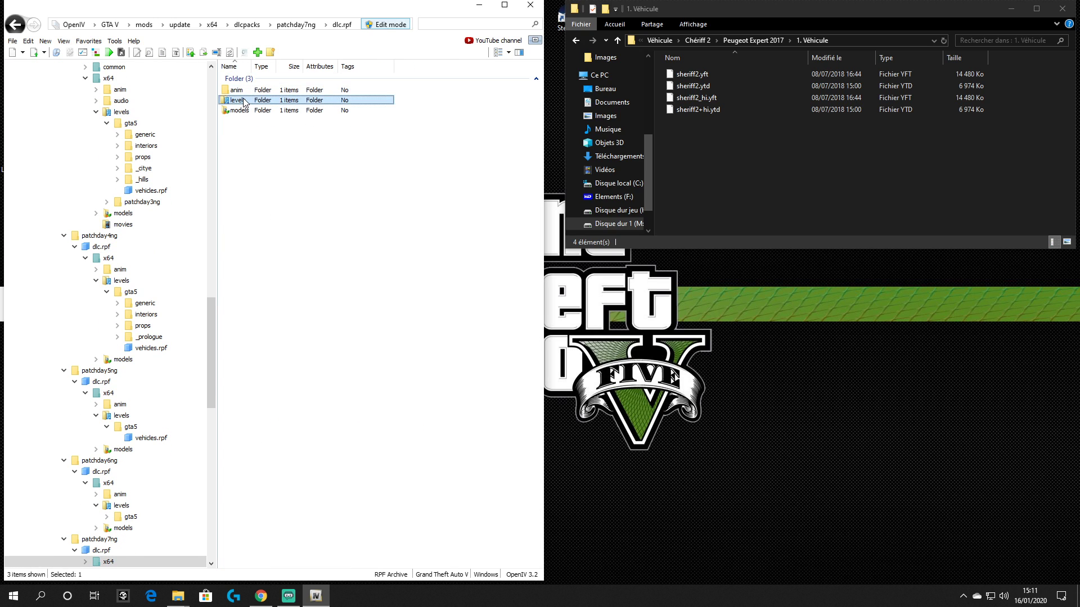
pyautogui.doubleClick(243, 99)
pyautogui.doubleClick(244, 91)
pyautogui.doubleClick(244, 90)
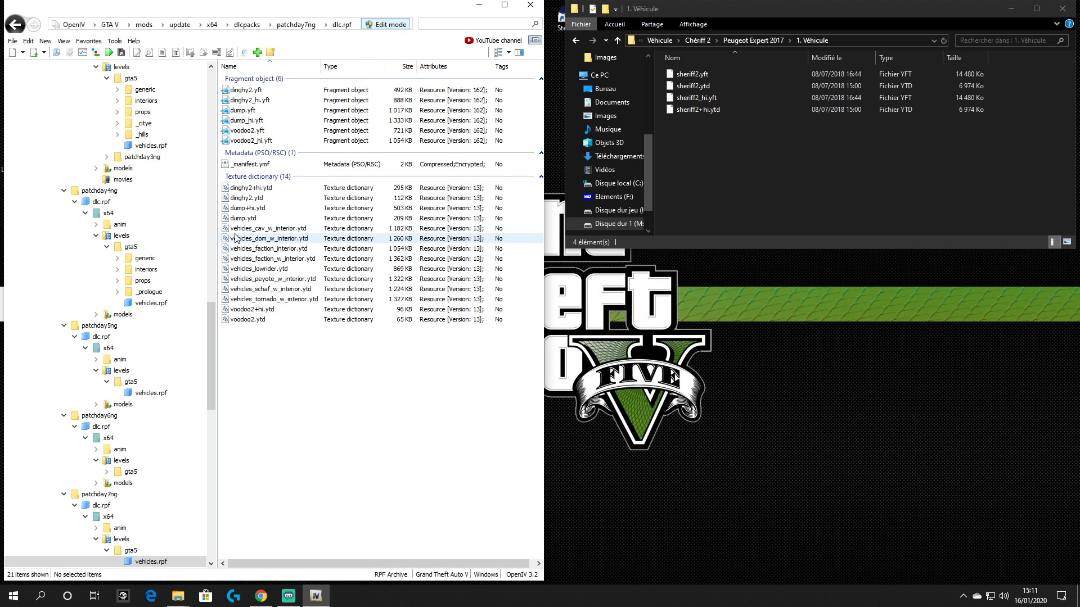
# - Return to dlcpacks and open vehicles.rpf through patchday8ng > dlc.rpf > x64 > levels > gta5 to check for sheriff files
pyautogui.click(250, 25)
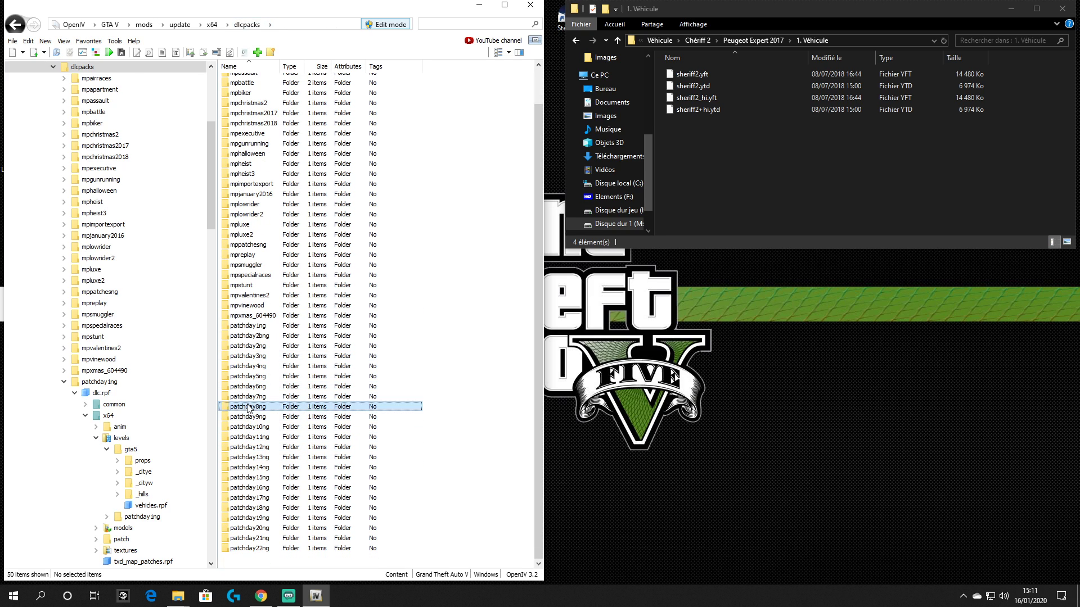
pyautogui.doubleClick(247, 406)
pyautogui.doubleClick(238, 91)
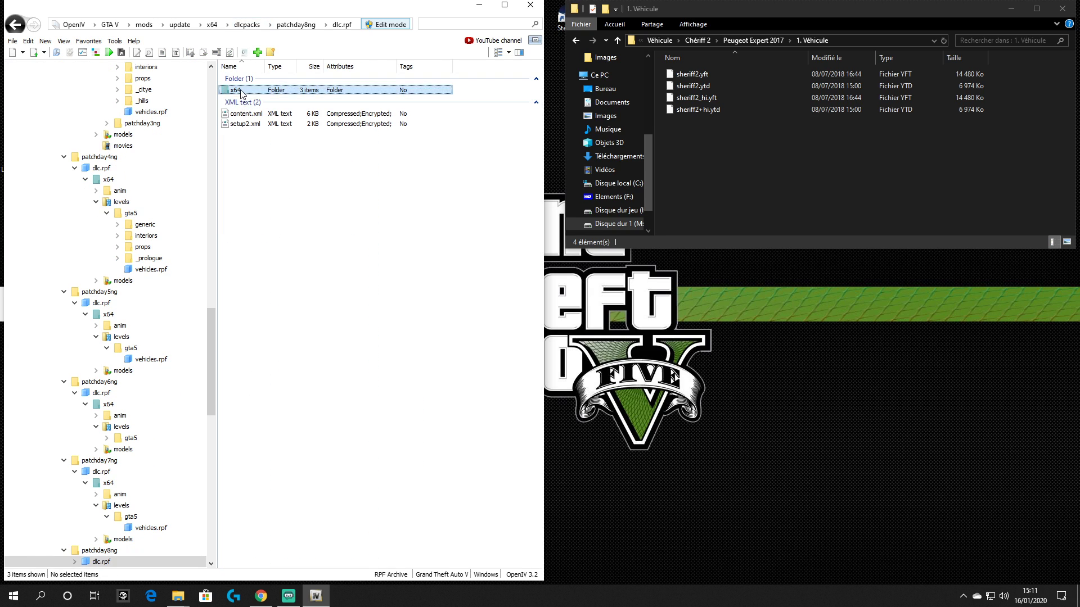
pyautogui.doubleClick(235, 90)
pyautogui.doubleClick(240, 100)
pyautogui.doubleClick(236, 90)
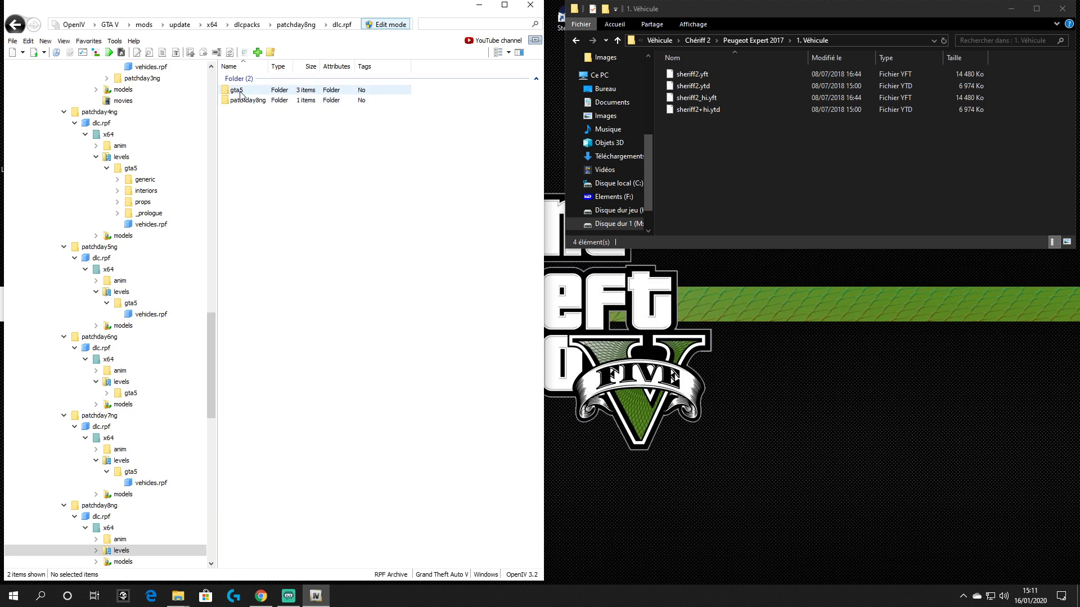
pyautogui.doubleClick(247, 124)
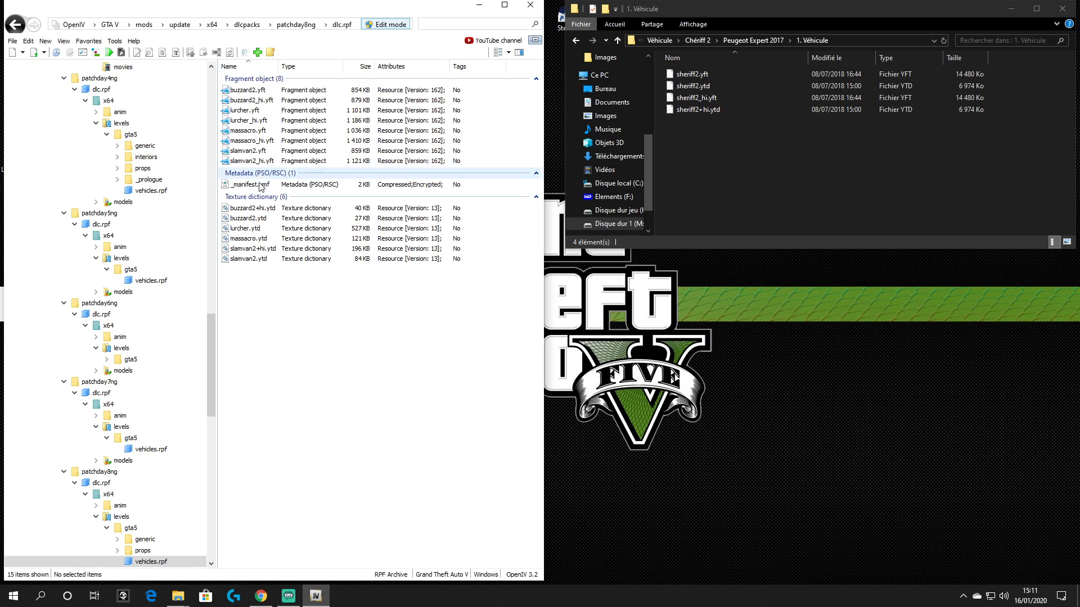
# - Return to dlcpacks and open vehicles.rpf through patchday9ng > dlc.rpf > x64 > levels > gta5 to check for sheriff files
pyautogui.click(245, 24)
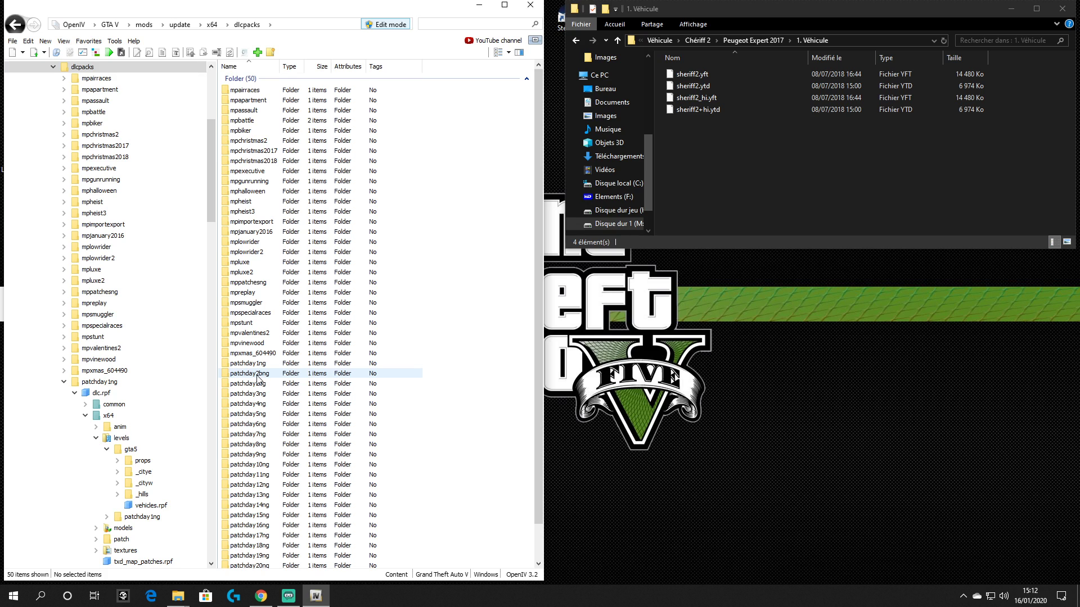
pyautogui.scroll(-1, 256, 380)
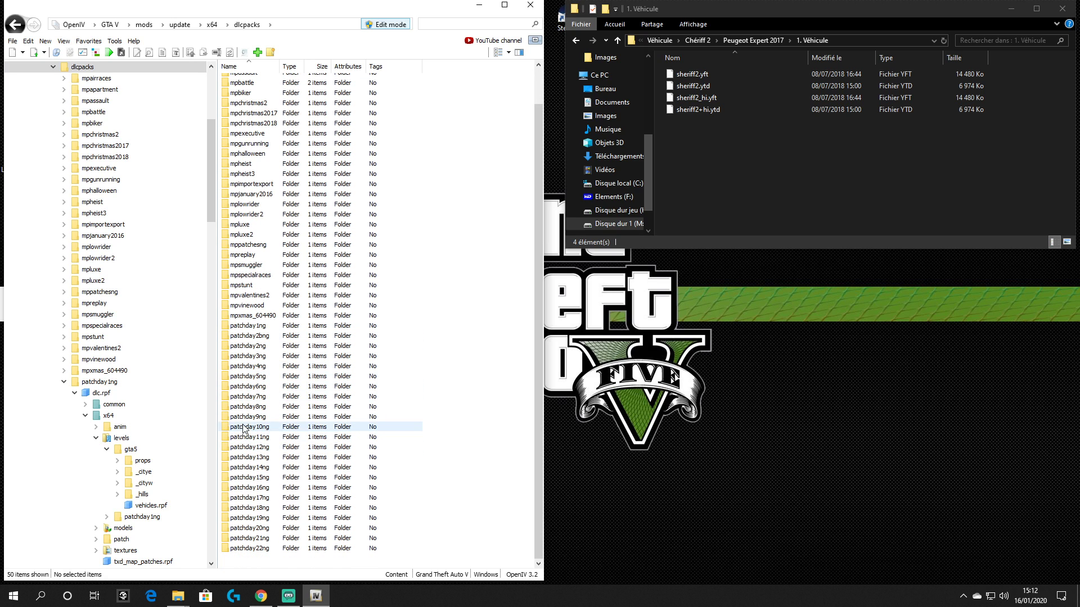
pyautogui.doubleClick(248, 418)
pyautogui.doubleClick(240, 91)
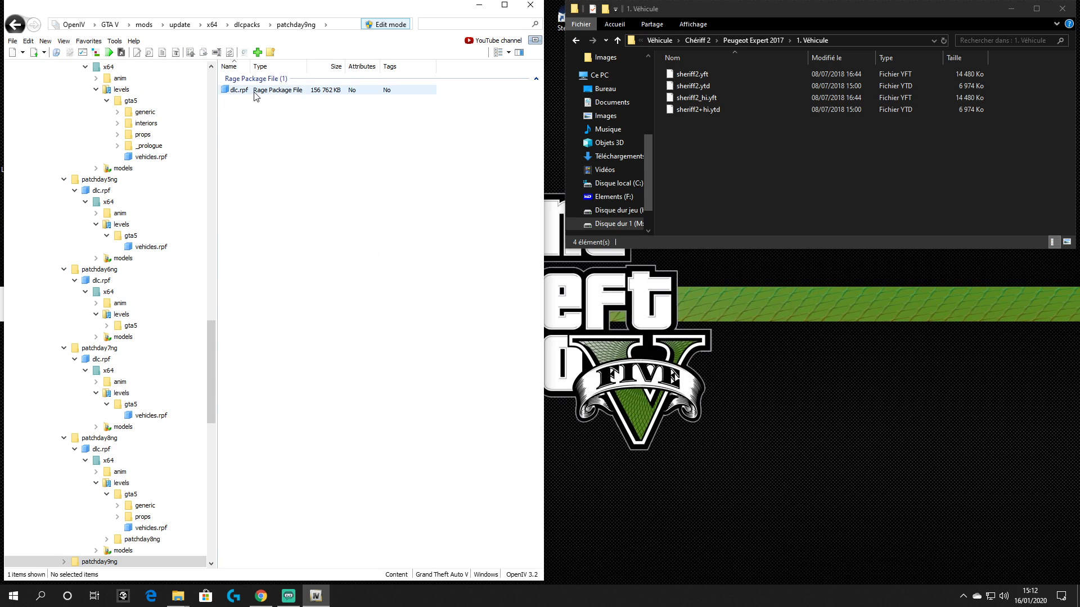
pyautogui.doubleClick(239, 100)
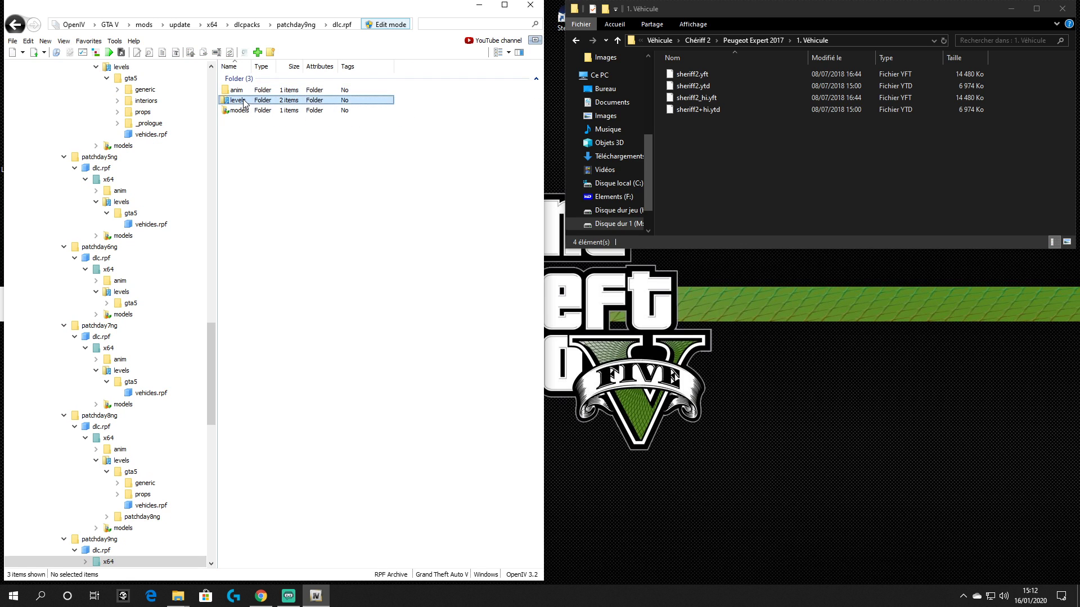
pyautogui.doubleClick(239, 90)
pyautogui.doubleClick(247, 113)
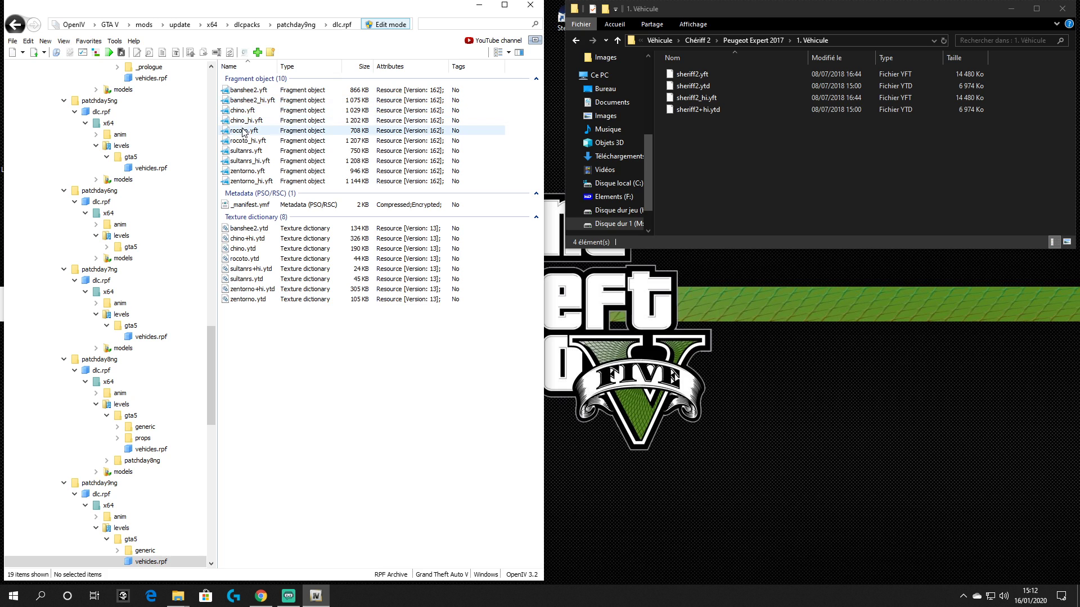
# - Return to dlcpacks and open vehicles.rpf through patchday10ng > dlc.rpf > x64 > levels > gta5 to check for sheriff files
pyautogui.click(246, 25)
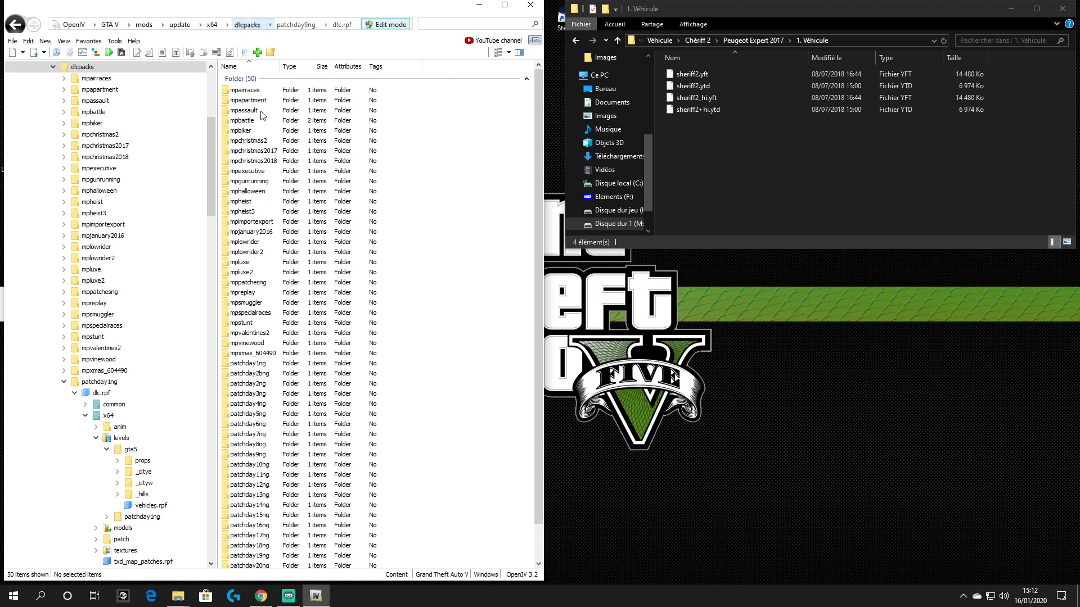
pyautogui.doubleClick(252, 431)
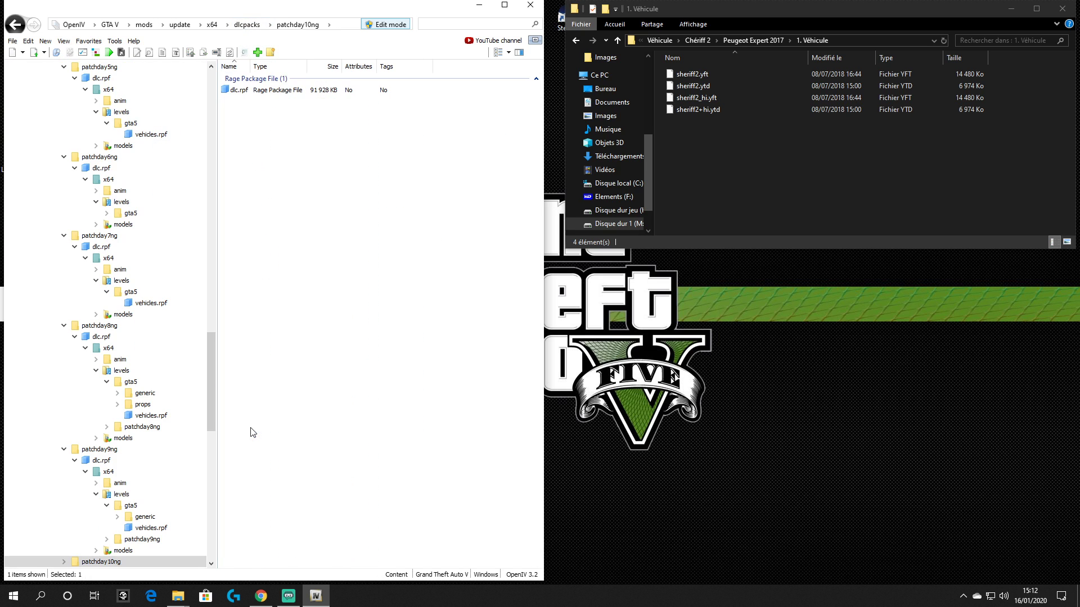
pyautogui.doubleClick(242, 90)
pyautogui.doubleClick(239, 90)
pyautogui.doubleClick(242, 100)
pyautogui.doubleClick(239, 89)
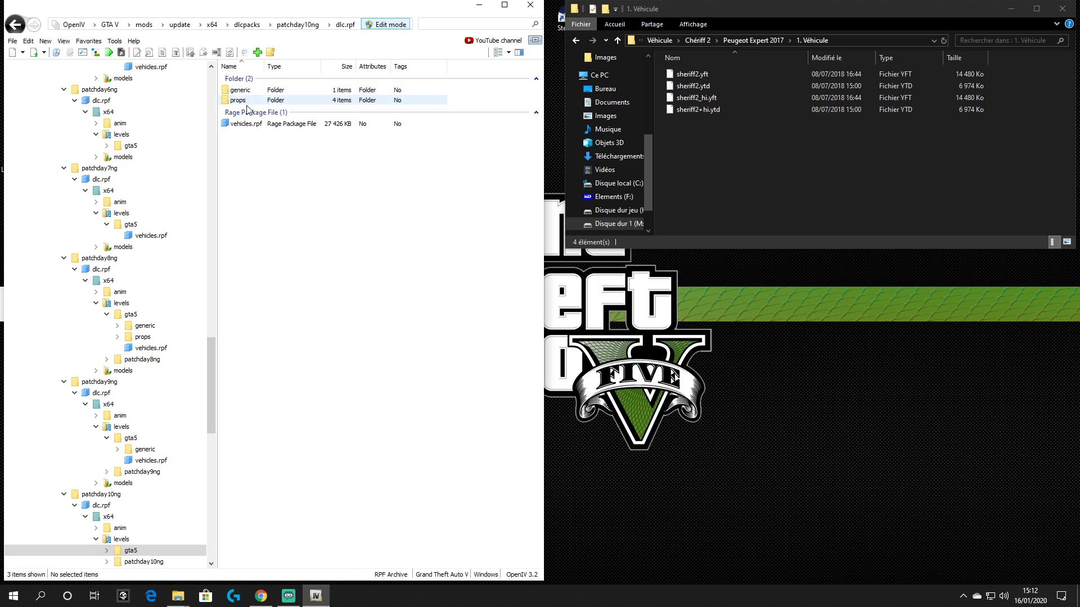
pyautogui.doubleClick(244, 124)
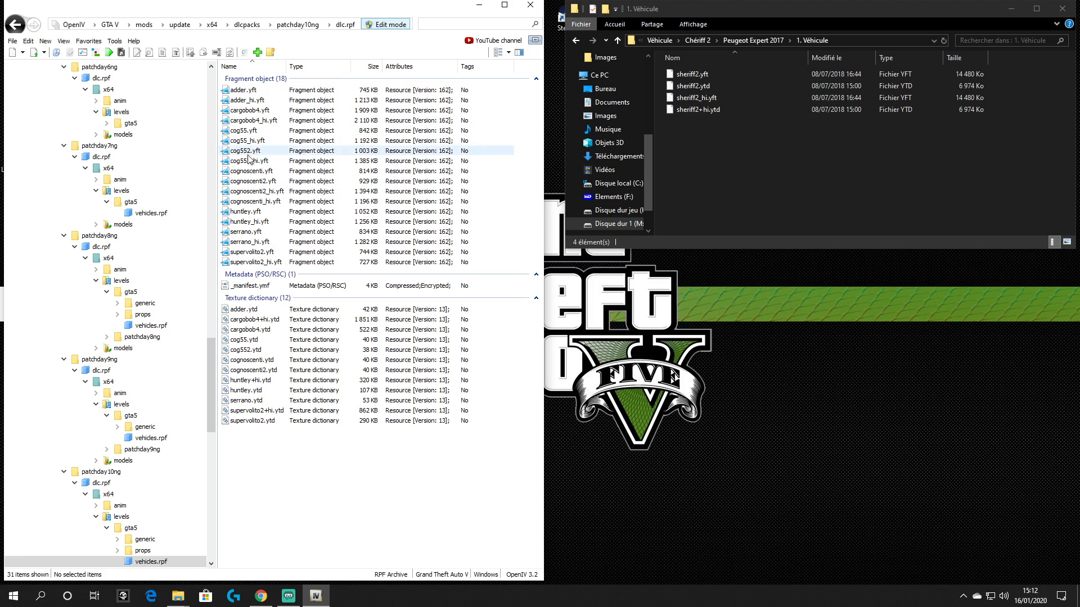
# - Return to dlcpacks and open vehicles.rpf through patchday11ng > dlc.rpf > x64 > levels > gta5 to check for sheriff files
pyautogui.click(247, 27)
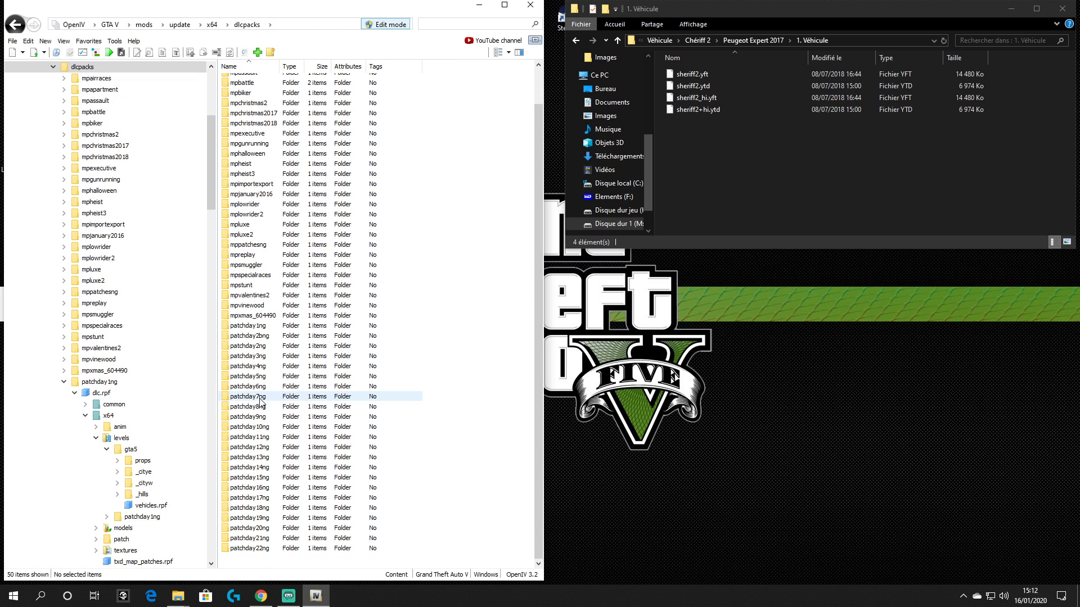
pyautogui.doubleClick(249, 437)
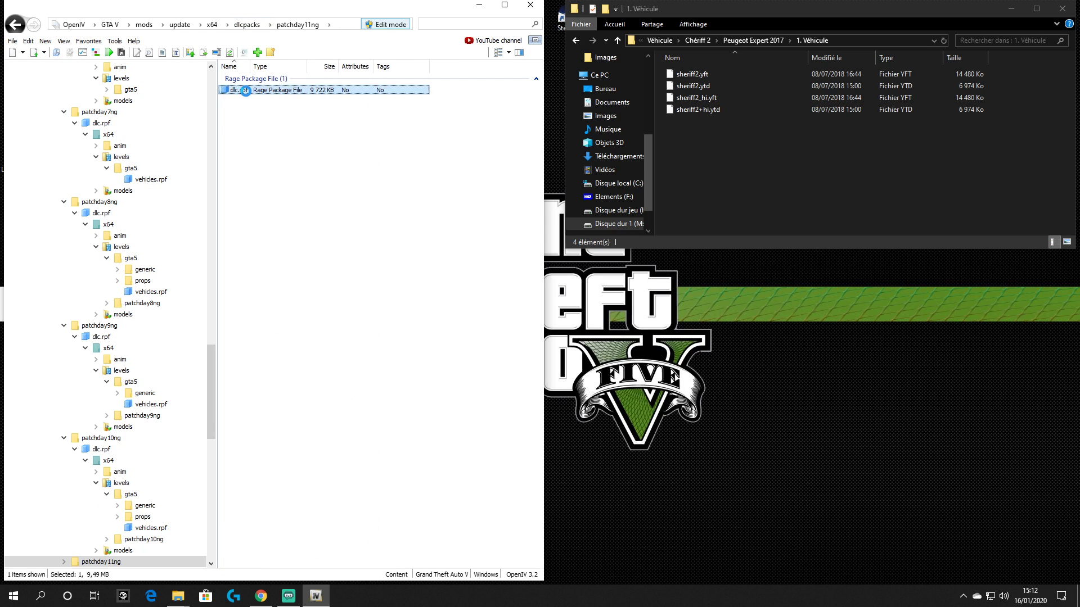
pyautogui.doubleClick(264, 90)
pyautogui.doubleClick(237, 90)
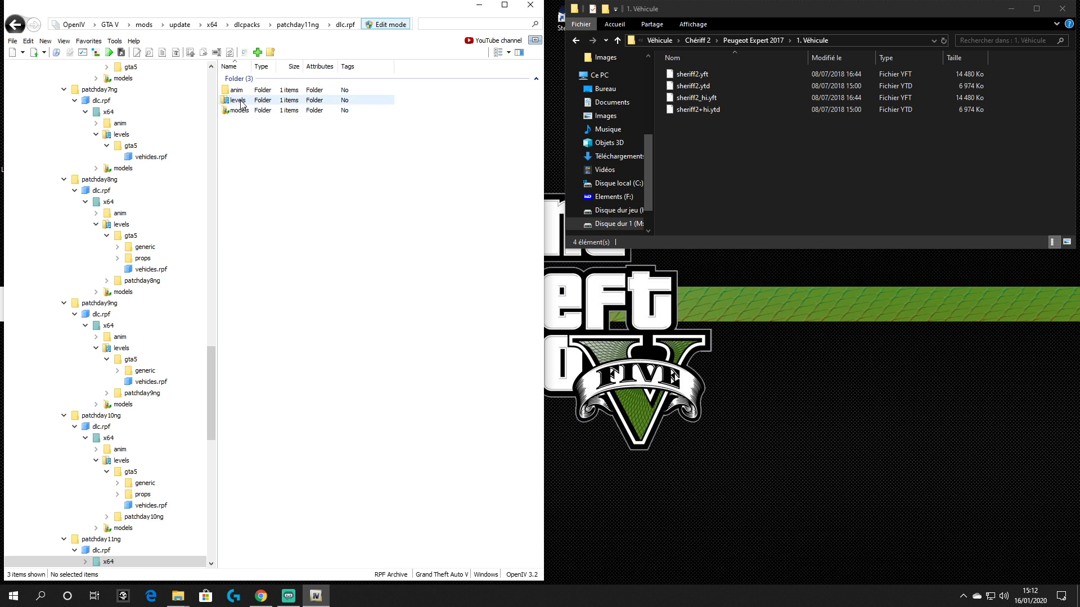
pyautogui.doubleClick(242, 100)
pyautogui.doubleClick(237, 90)
pyautogui.doubleClick(236, 91)
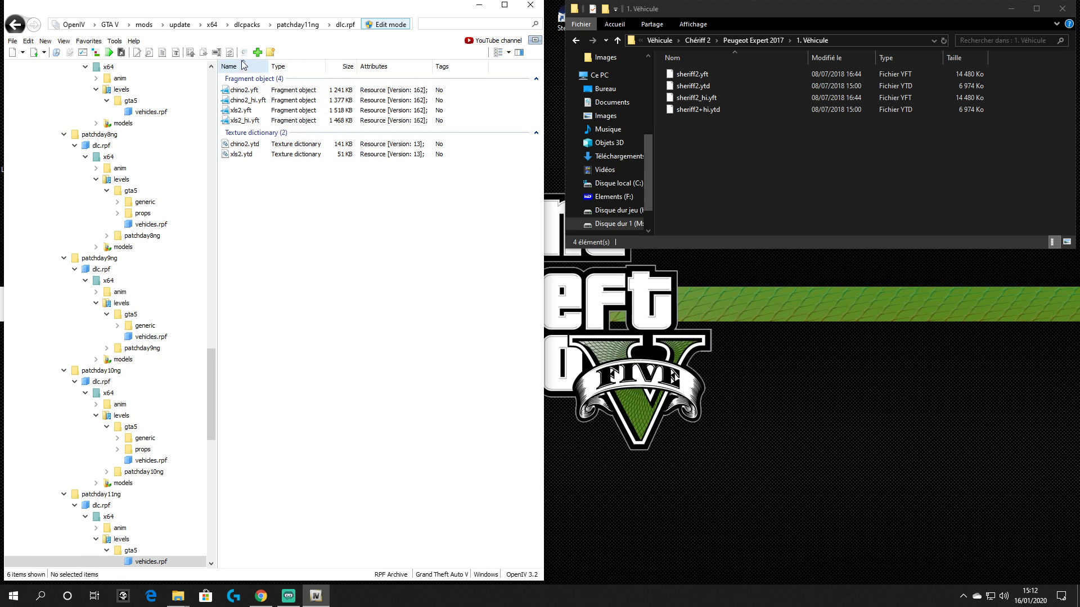
# - Return to dlcpacks and open vehicles.rpf through patchday12ng > dlc.rpf > x64 > levels > gta5 to check for sheriff files
pyautogui.click(247, 26)
pyautogui.scroll(-1, 259, 315)
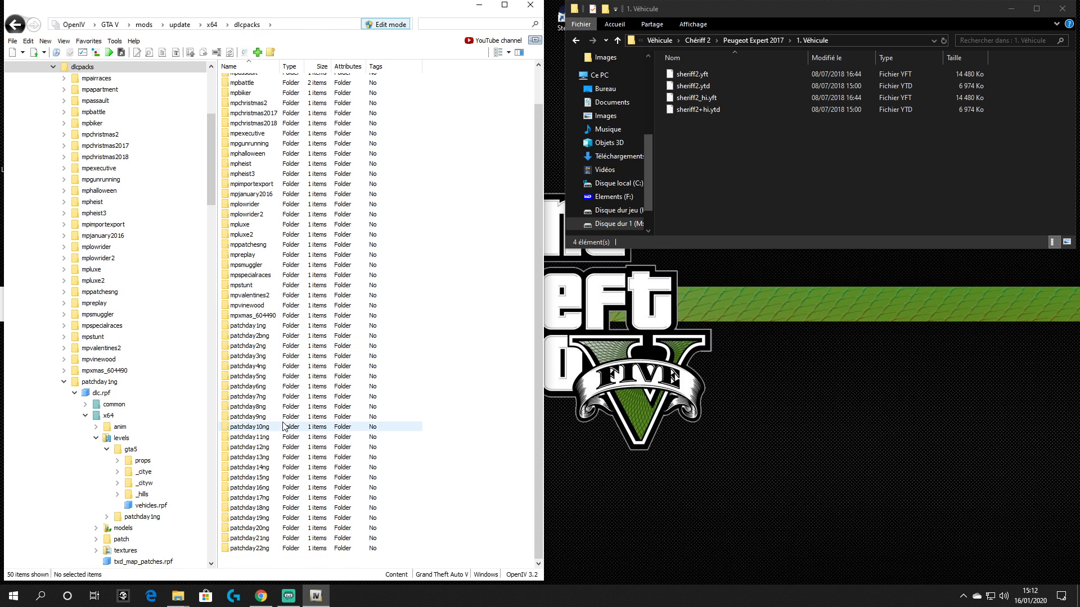
pyautogui.doubleClick(260, 447)
pyautogui.doubleClick(242, 90)
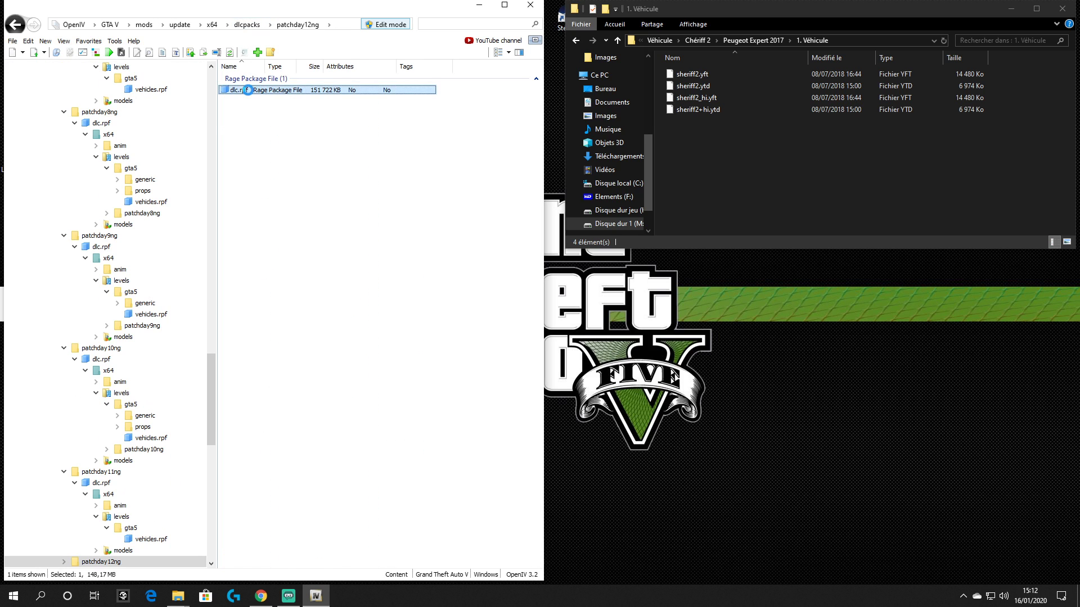
pyautogui.doubleClick(241, 91)
pyautogui.doubleClick(245, 101)
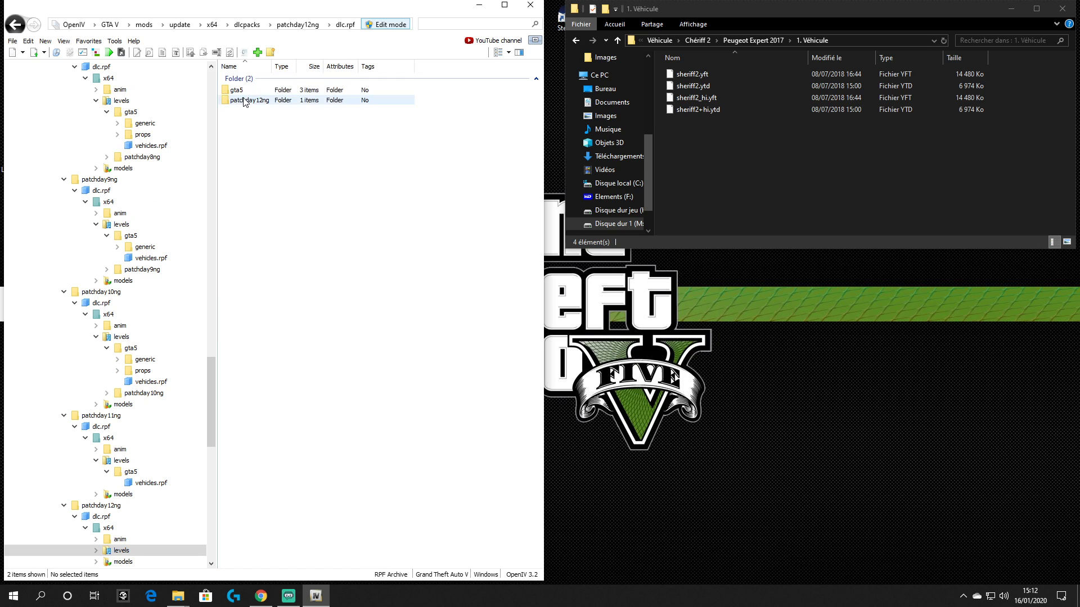
pyautogui.doubleClick(242, 91)
pyautogui.doubleClick(245, 124)
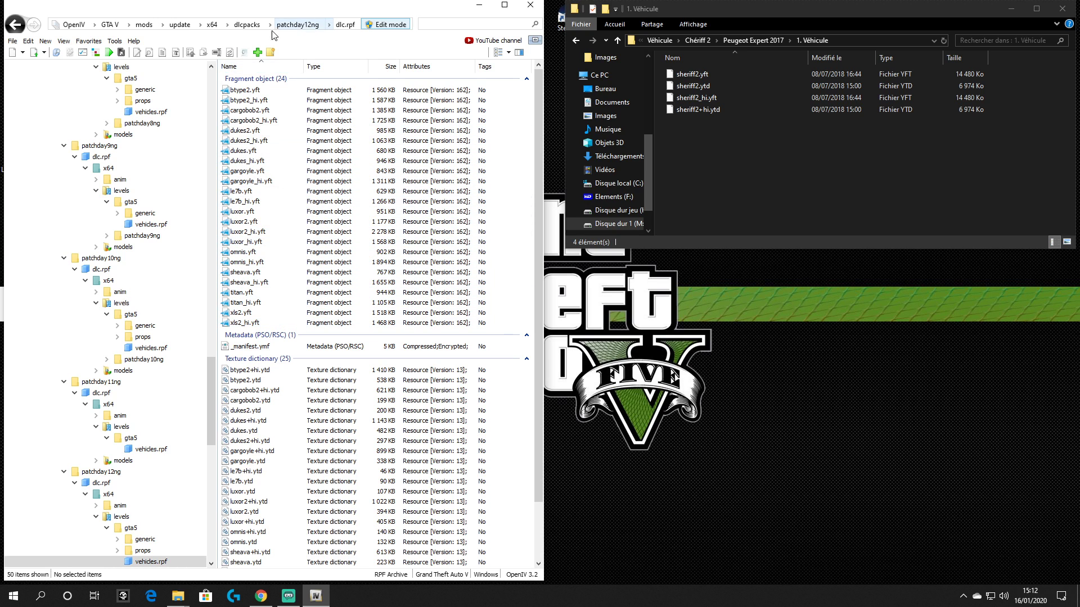
# - Return to dlcpacks, open vehicles.rpf through patchday13ng > dlc.rpf > x64 > levels > gta5, and filter its files for "sheriff"
pyautogui.click(246, 25)
pyautogui.scroll(-1, 259, 394)
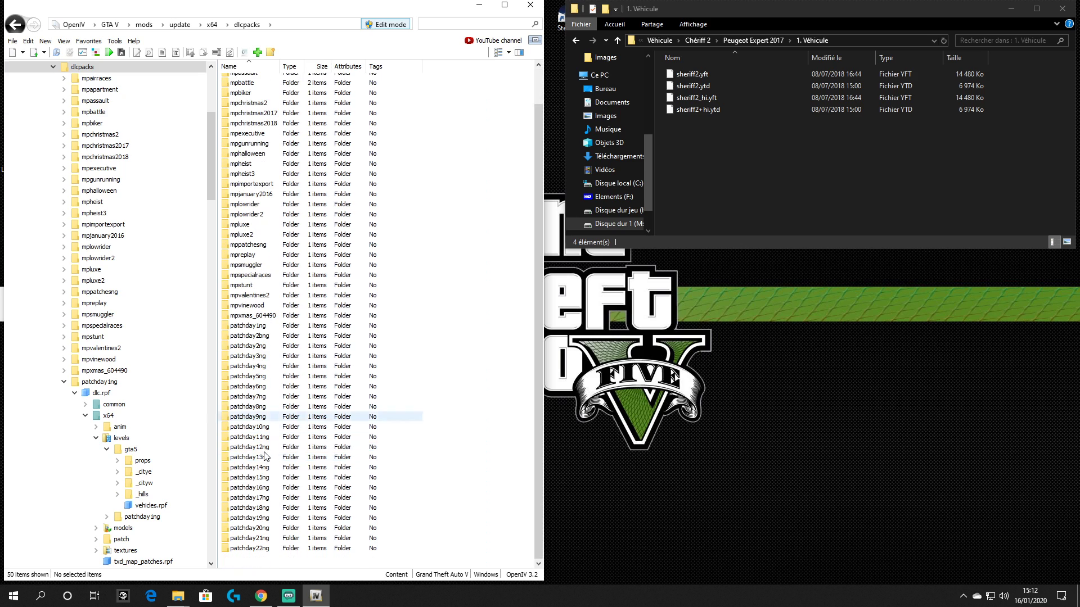
pyautogui.doubleClick(251, 457)
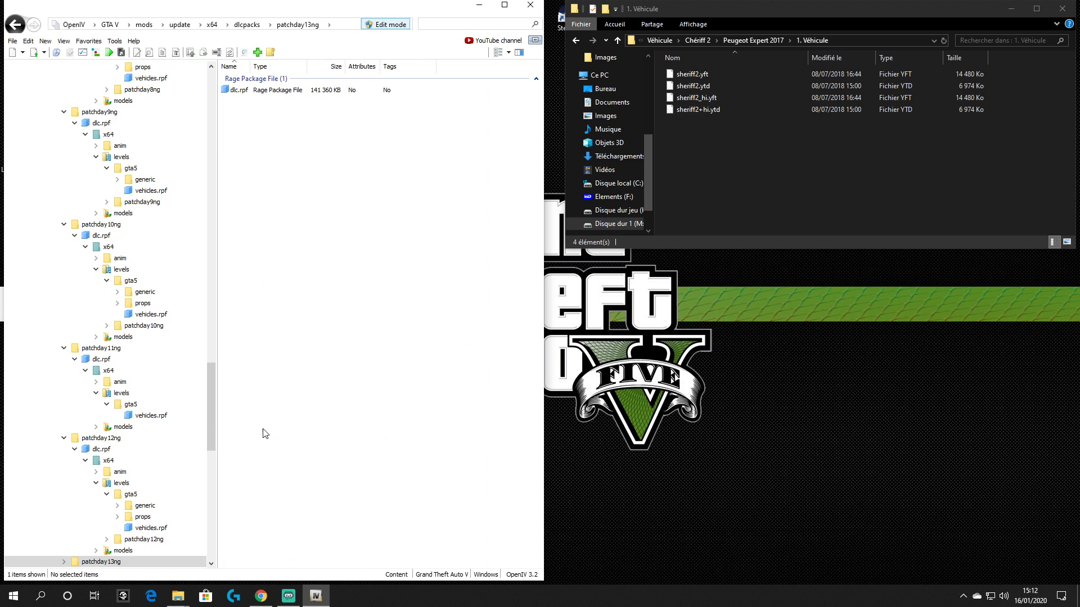
pyautogui.doubleClick(248, 90)
pyautogui.doubleClick(246, 100)
pyautogui.doubleClick(248, 91)
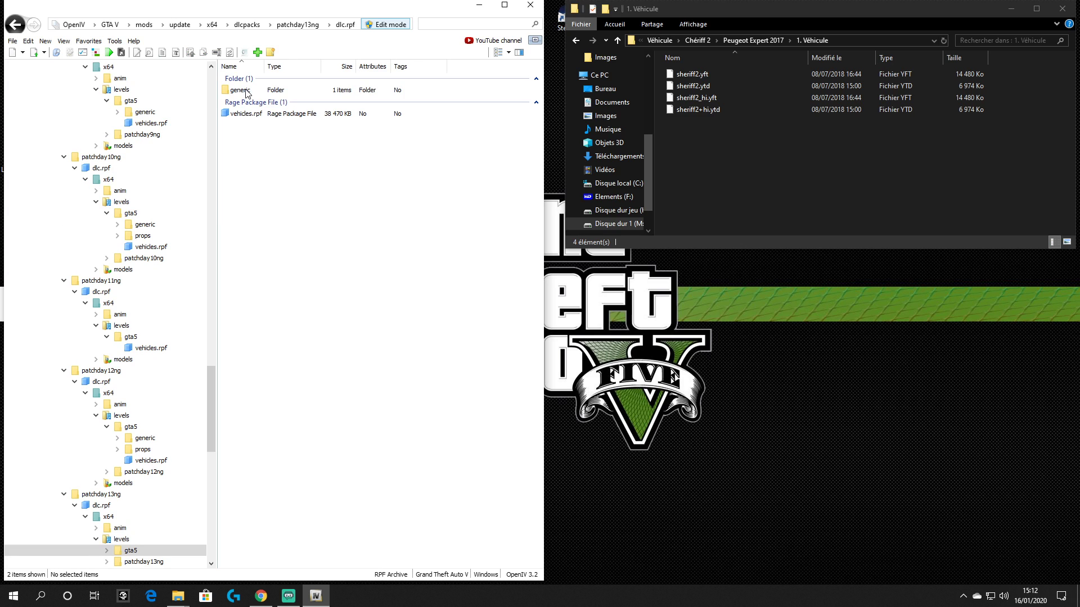
pyautogui.doubleClick(246, 113)
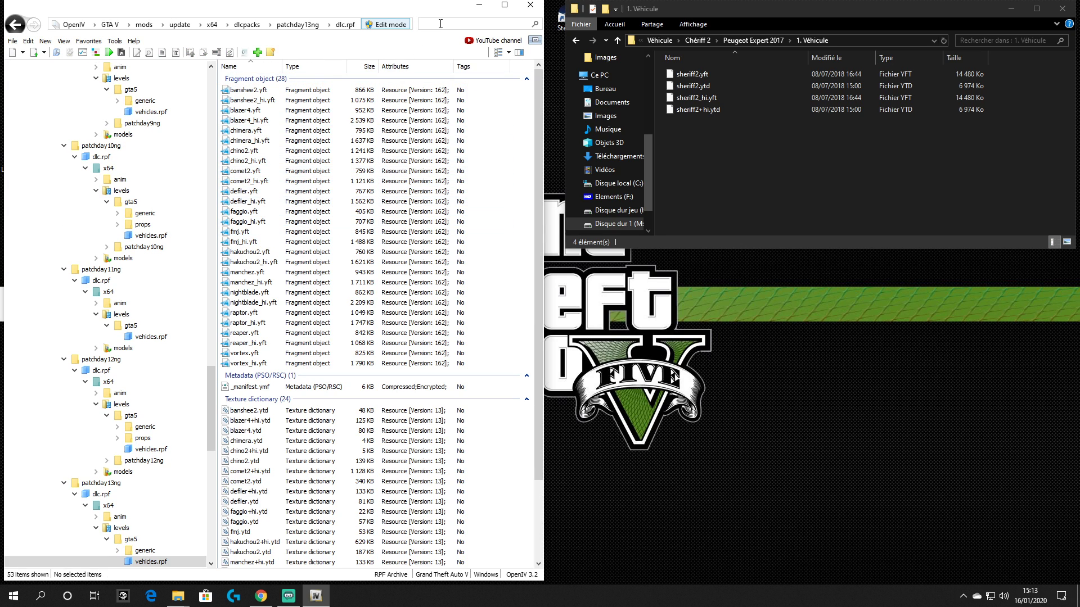
pyautogui.rightClick(450, 23)
pyautogui.click(477, 70)
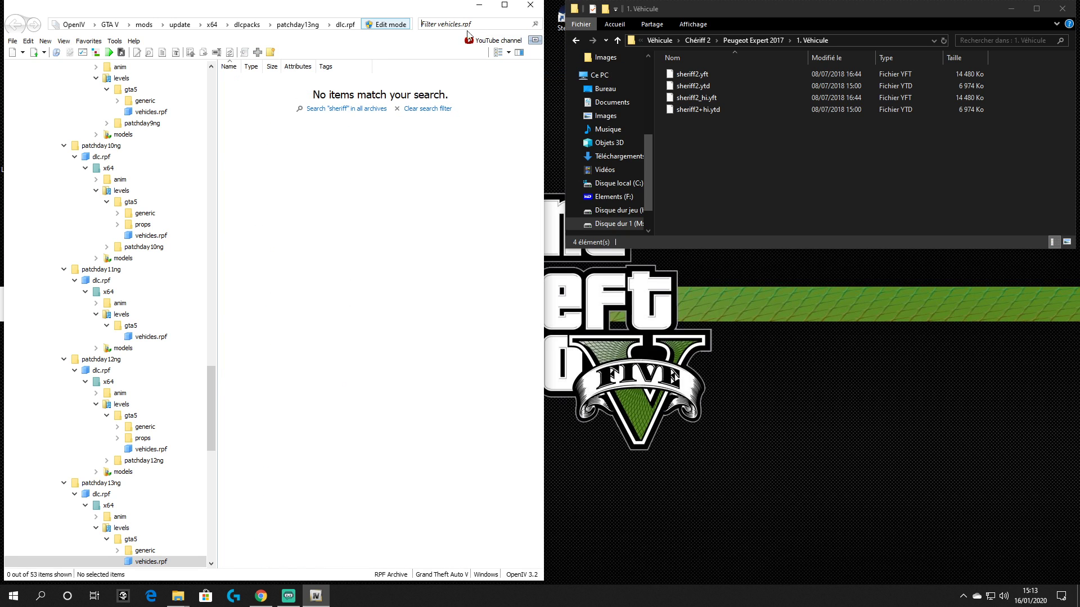
# - Return to dlcpacks and open vehicles.rpf through patchday14ng > dlc.rpf > x64 > levels > gta5 to check for sheriff files
pyautogui.click(246, 24)
pyautogui.scroll(-1, 281, 236)
pyautogui.click(258, 468)
pyautogui.doubleClick(259, 469)
pyautogui.doubleClick(239, 90)
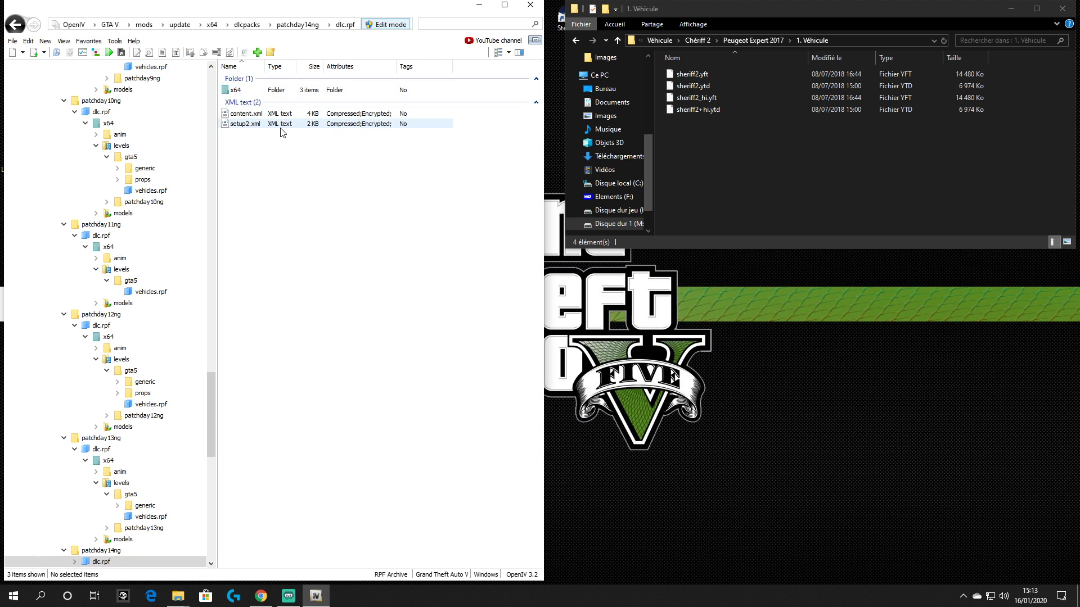
pyautogui.doubleClick(239, 90)
pyautogui.doubleClick(252, 100)
pyautogui.click(250, 93)
pyautogui.doubleClick(250, 91)
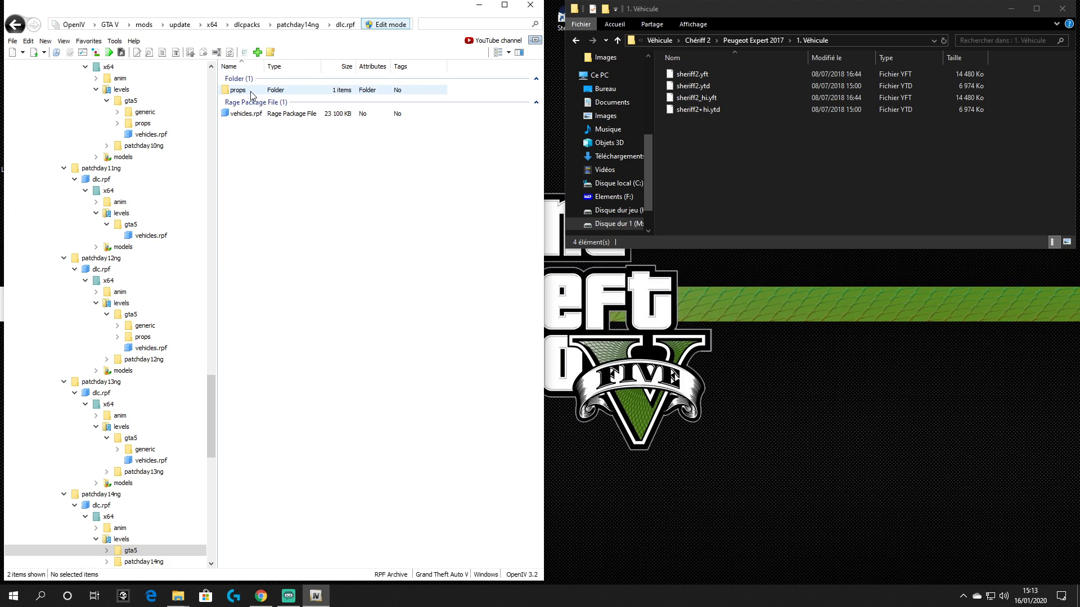
pyautogui.doubleClick(251, 113)
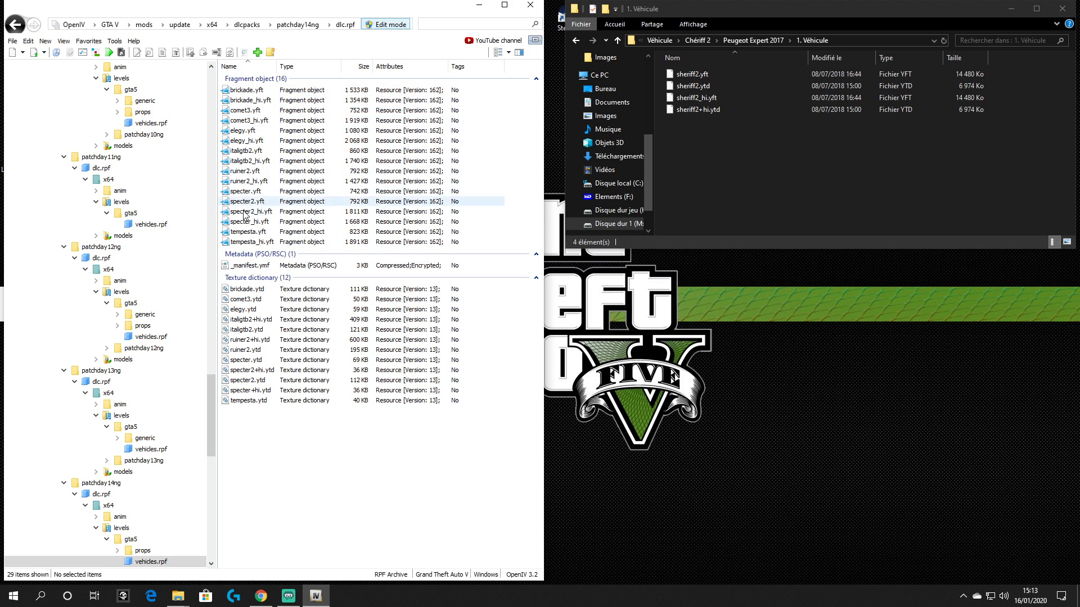
# - Return to dlcpacks and open vehicles.rpf through patchday15ng > dlc.rpf > x64 > levels > gta5 to check for sheriff files
pyautogui.click(247, 24)
pyautogui.scroll(-1, 251, 517)
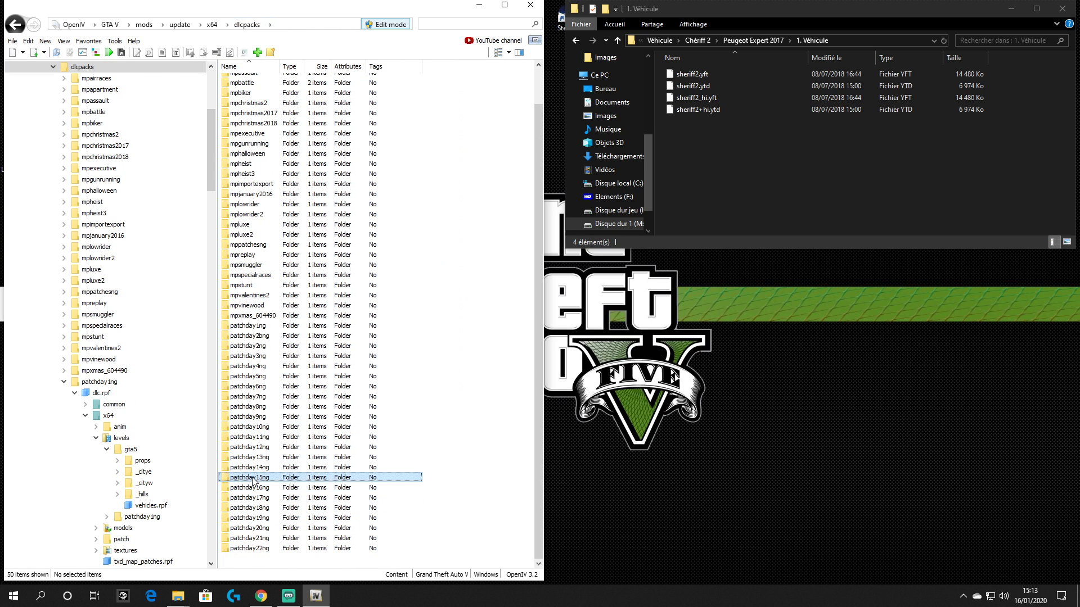
pyautogui.doubleClick(251, 478)
pyautogui.doubleClick(247, 91)
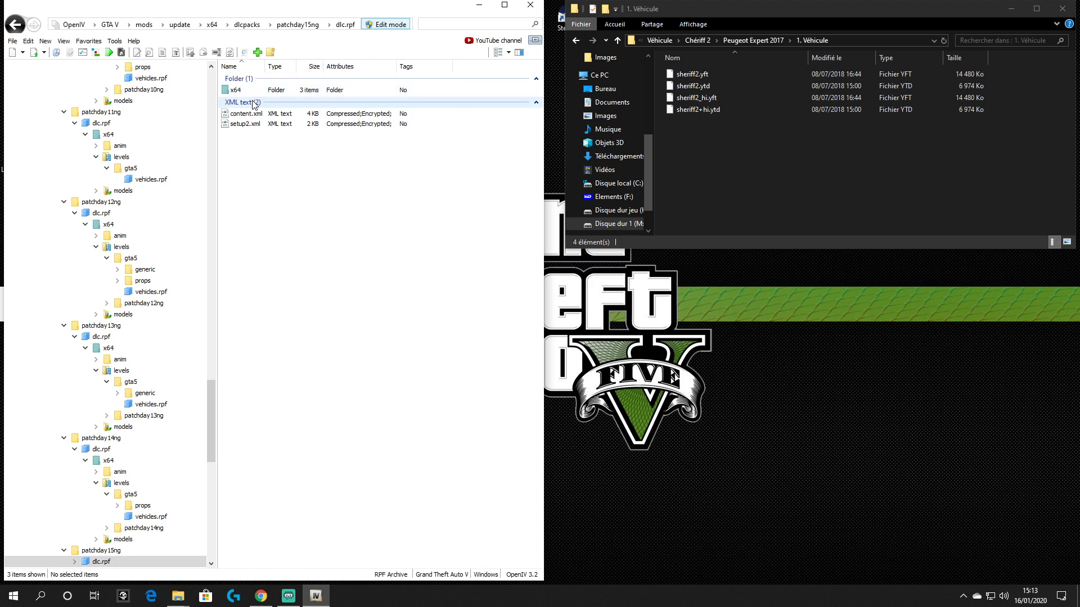
pyautogui.doubleClick(250, 100)
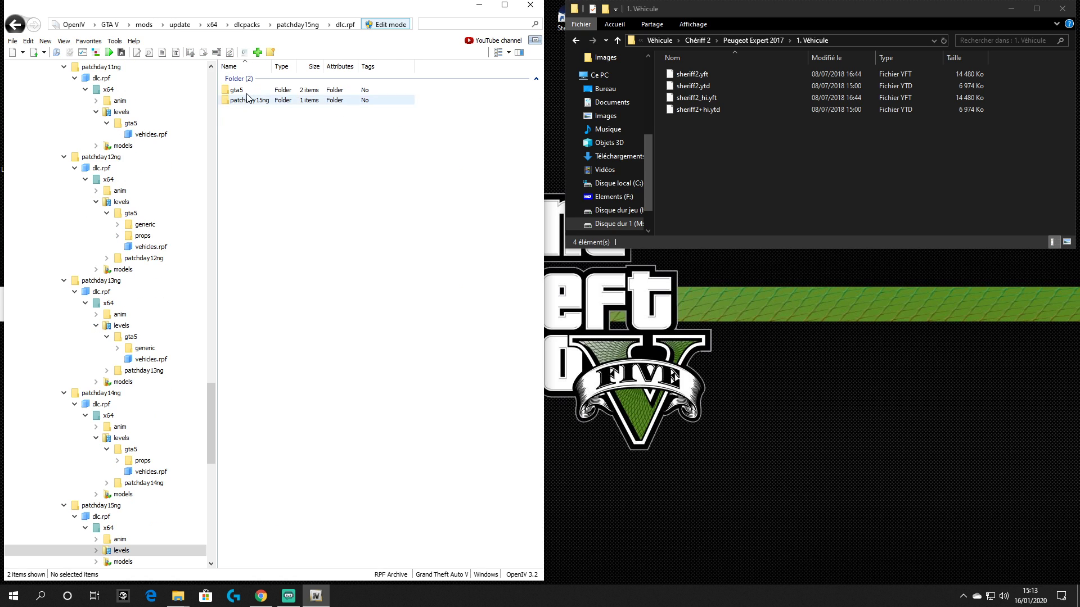
pyautogui.doubleClick(236, 90)
pyautogui.doubleClick(248, 113)
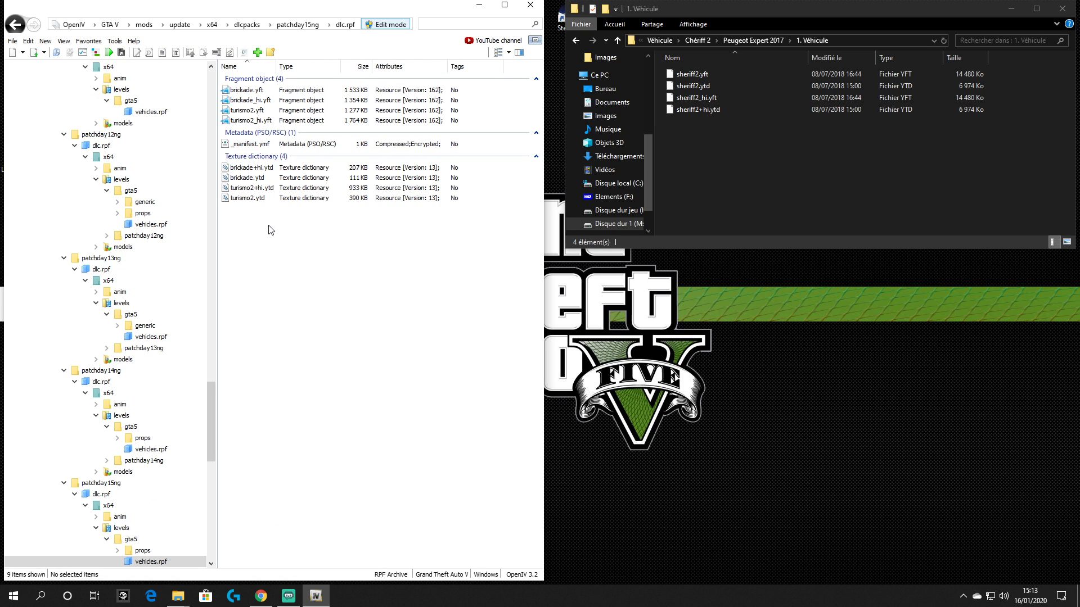
# - Return to dlcpacks and open vehicles.rpf through patchday16ng > dlc.rpf > x64 > levels > gta5 to check for sheriff files
pyautogui.click(246, 24)
pyautogui.scroll(-2, 253, 385)
pyautogui.doubleClick(255, 470)
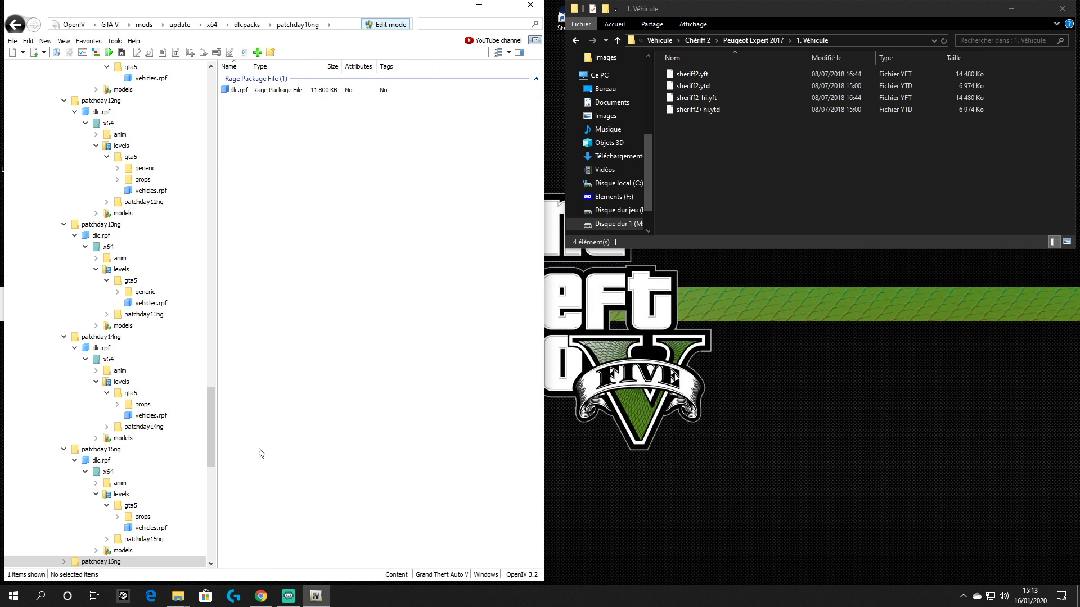
pyautogui.doubleClick(239, 90)
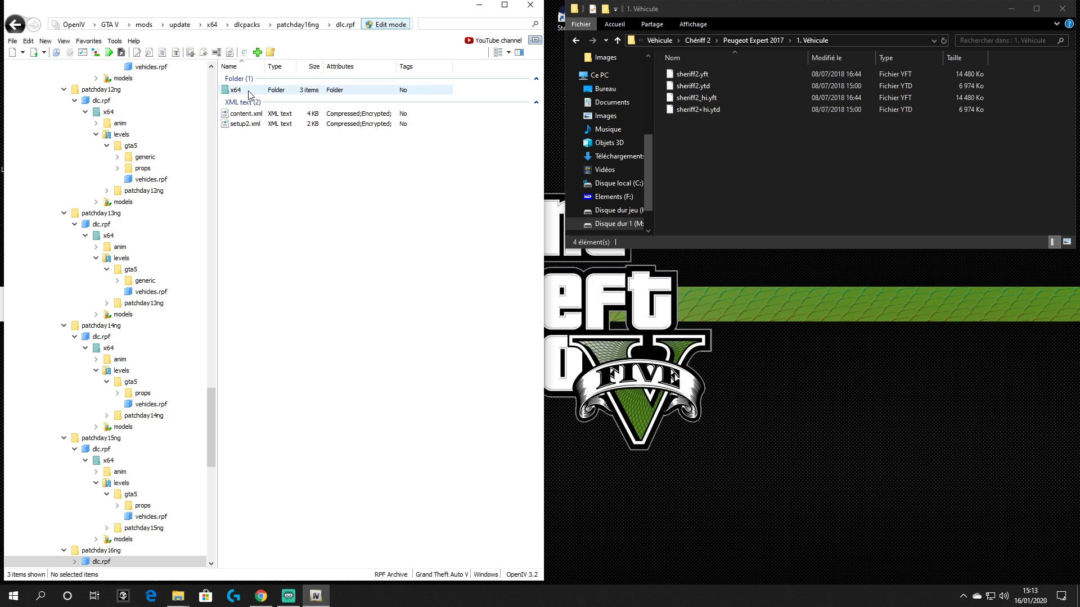
pyautogui.doubleClick(239, 100)
pyautogui.doubleClick(240, 91)
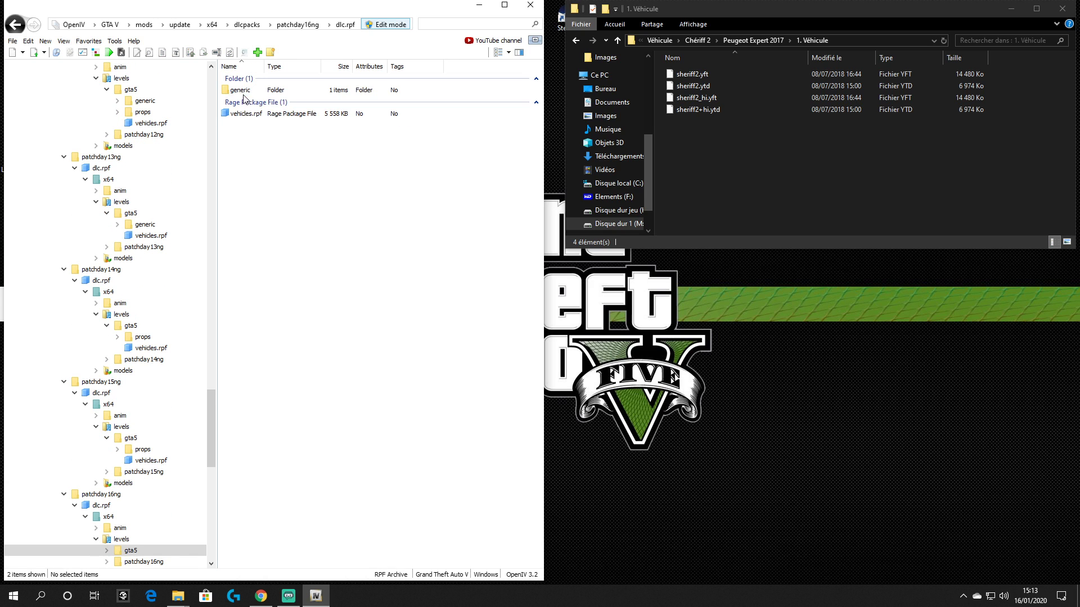
pyautogui.doubleClick(242, 115)
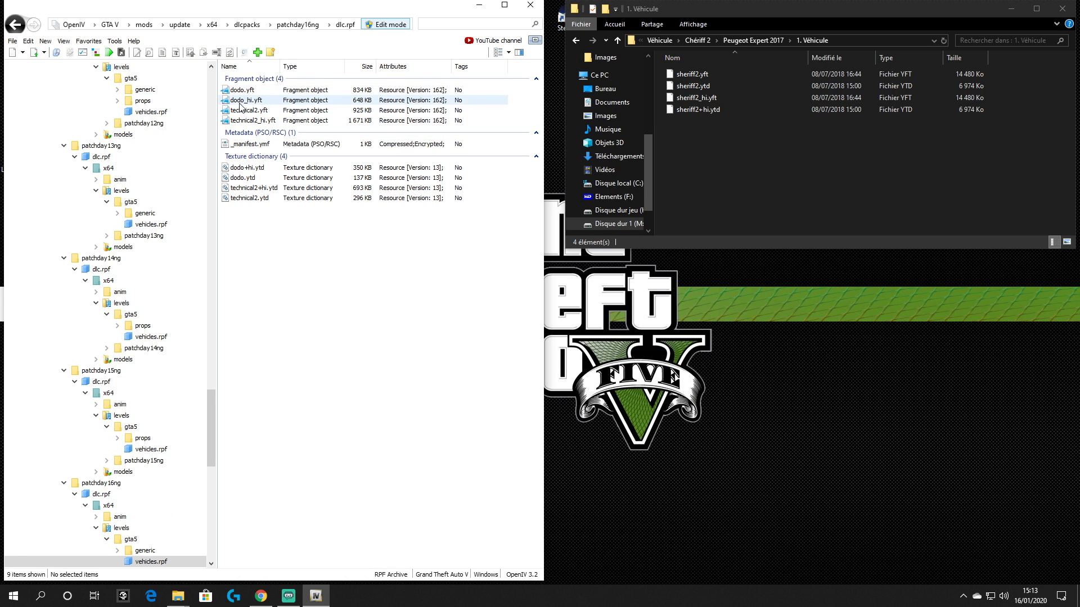
# - Return to dlcpacks and open vehicles.rpf through patchday17ng > dlc.rpf > x64 > levels > gta5 to check for sheriff files
pyautogui.click(246, 26)
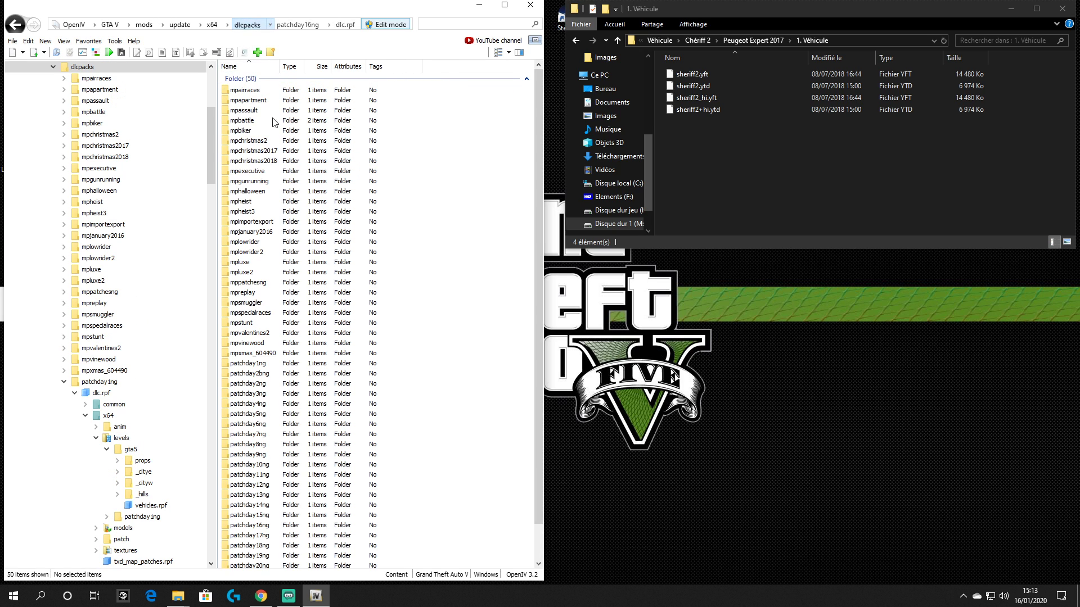
pyautogui.click(243, 499)
pyautogui.doubleClick(243, 499)
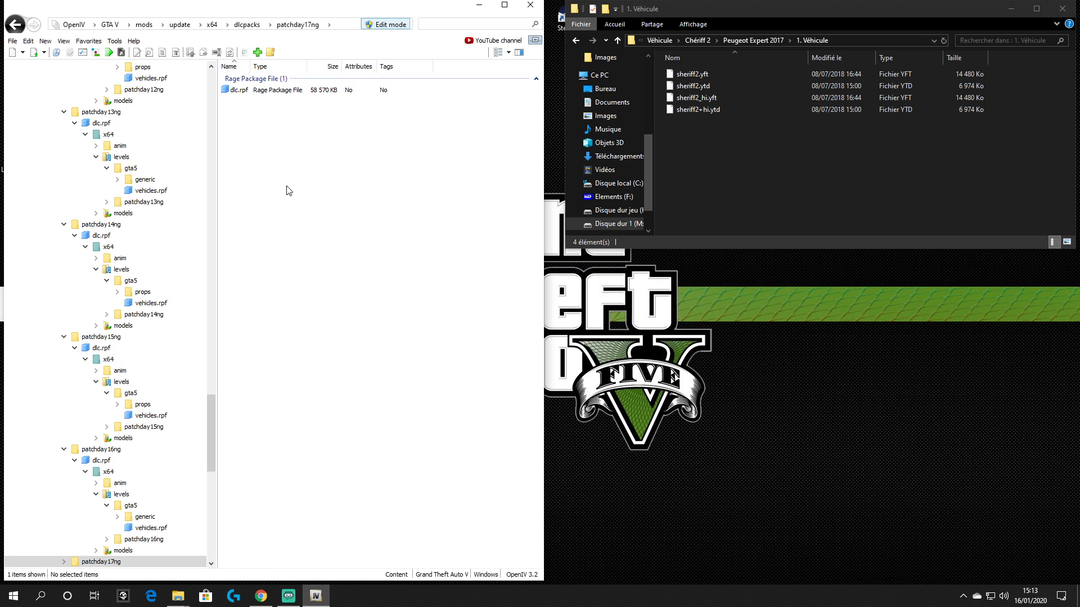
pyautogui.doubleClick(246, 92)
pyautogui.doubleClick(242, 101)
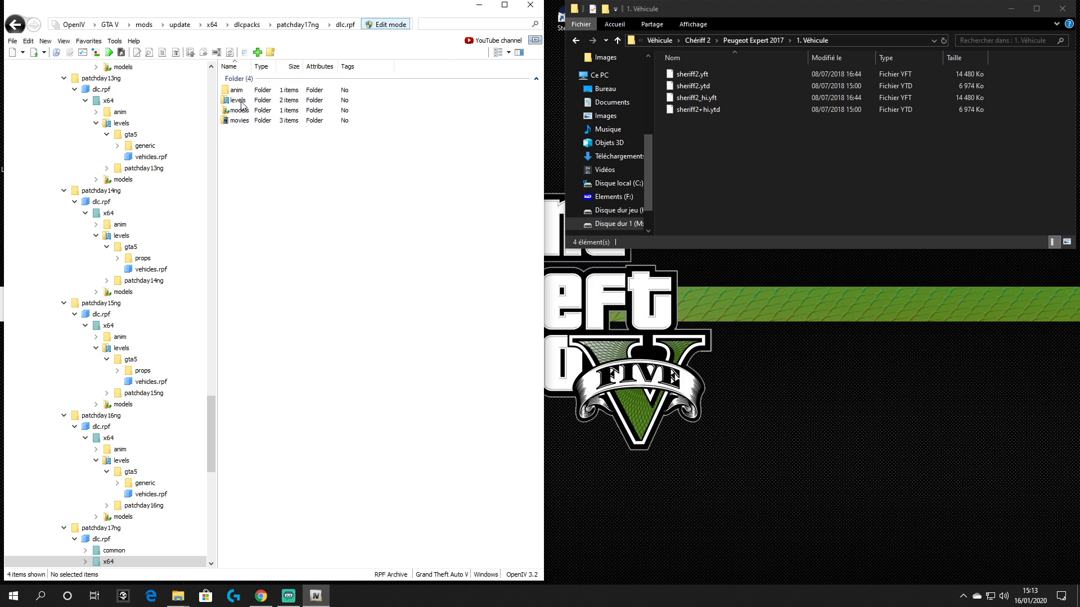
pyautogui.doubleClick(239, 102)
pyautogui.doubleClick(237, 90)
pyautogui.doubleClick(242, 112)
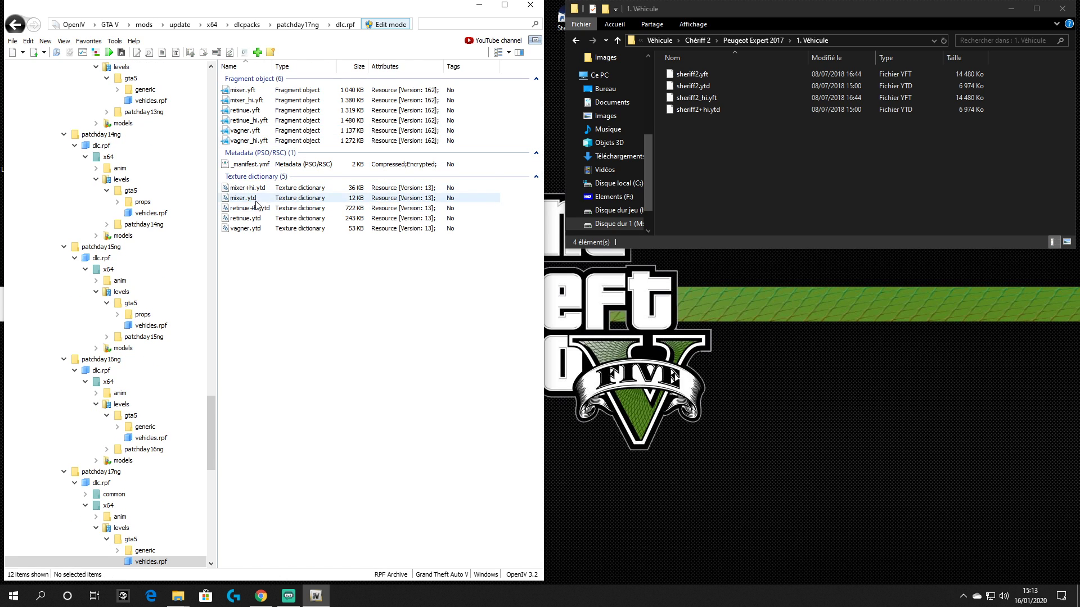
# - Return to dlcpacks and open vehicles.rpf through patchday18ng > dlc.rpf > x64 > levels > gta5 to check for sheriff files
pyautogui.click(254, 25)
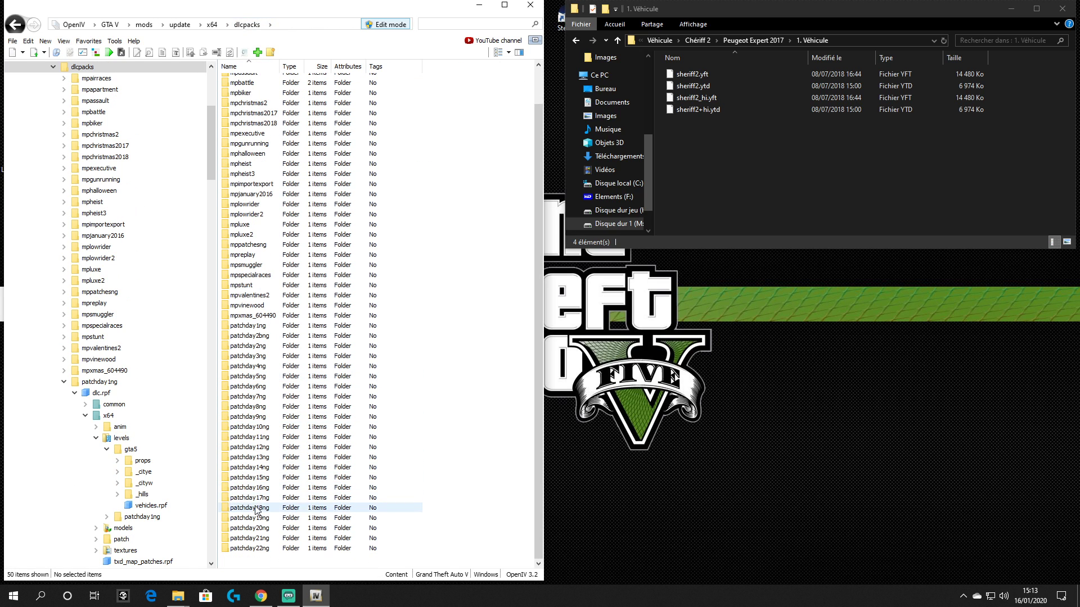
pyautogui.doubleClick(255, 508)
pyautogui.doubleClick(246, 91)
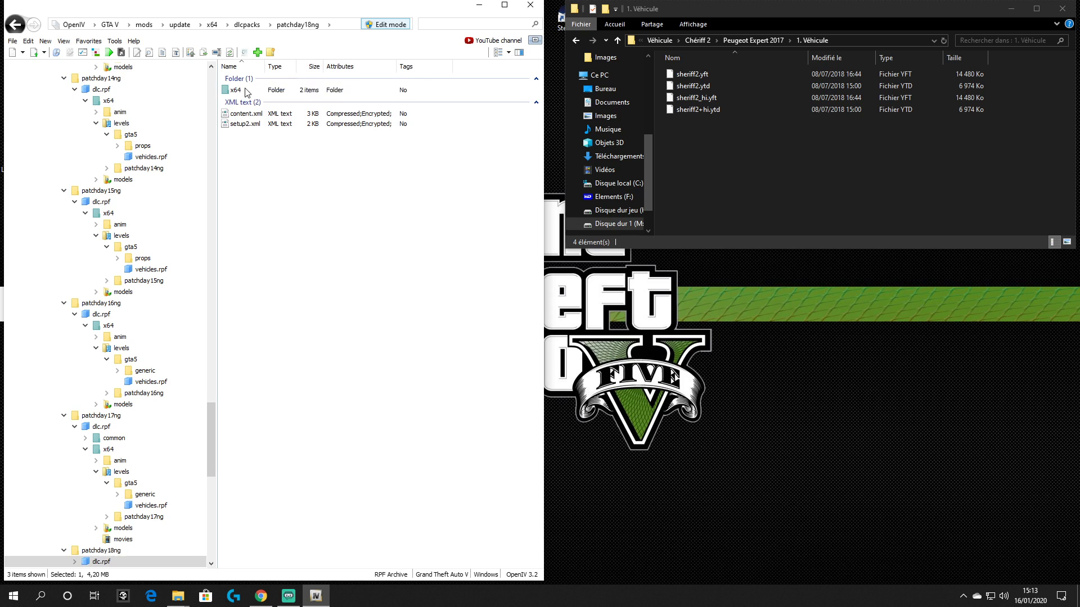
pyautogui.doubleClick(243, 92)
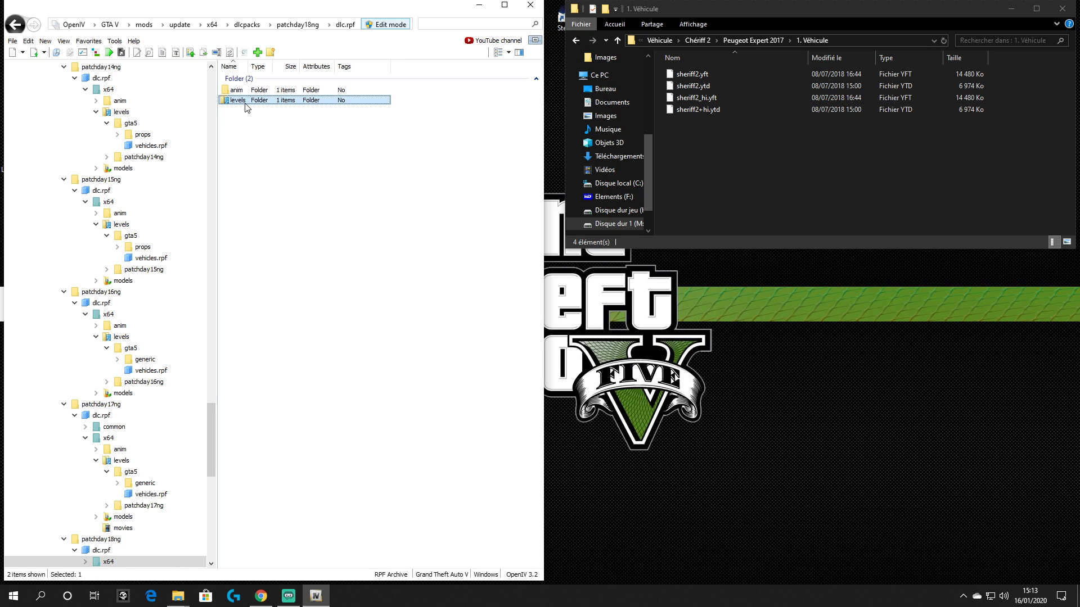
pyautogui.doubleClick(243, 100)
pyautogui.doubleClick(243, 92)
pyautogui.click(249, 114)
pyautogui.doubleClick(250, 114)
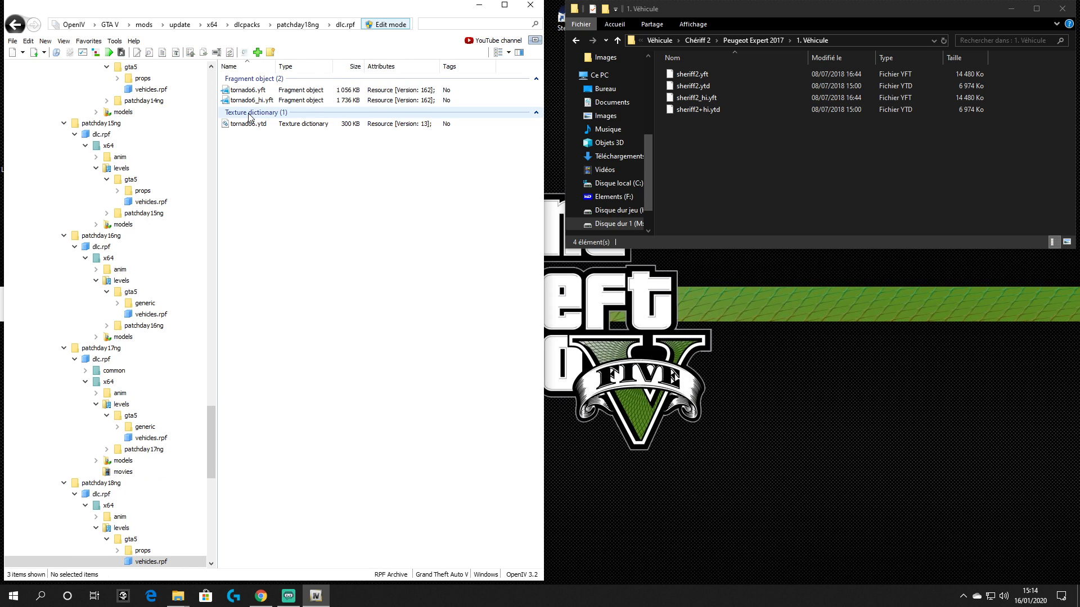
# - Return to dlcpacks and open vehicles.rpf through patchday19ng > dlc.rpf > x64 > levels > gta5
pyautogui.click(248, 25)
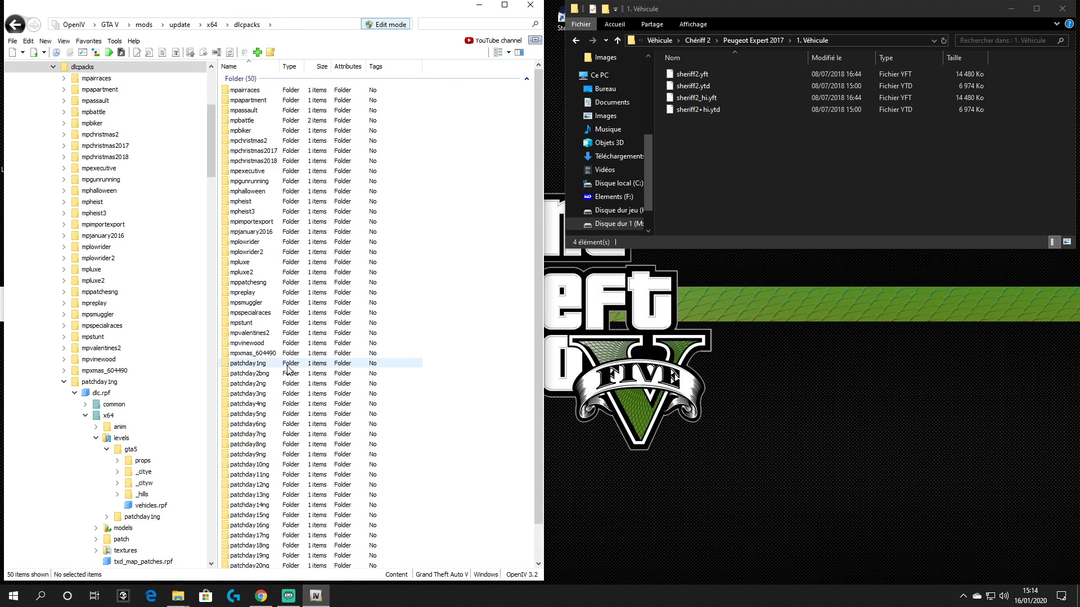
pyautogui.scroll(-3, 256, 365)
pyautogui.doubleClick(256, 522)
pyautogui.doubleClick(239, 90)
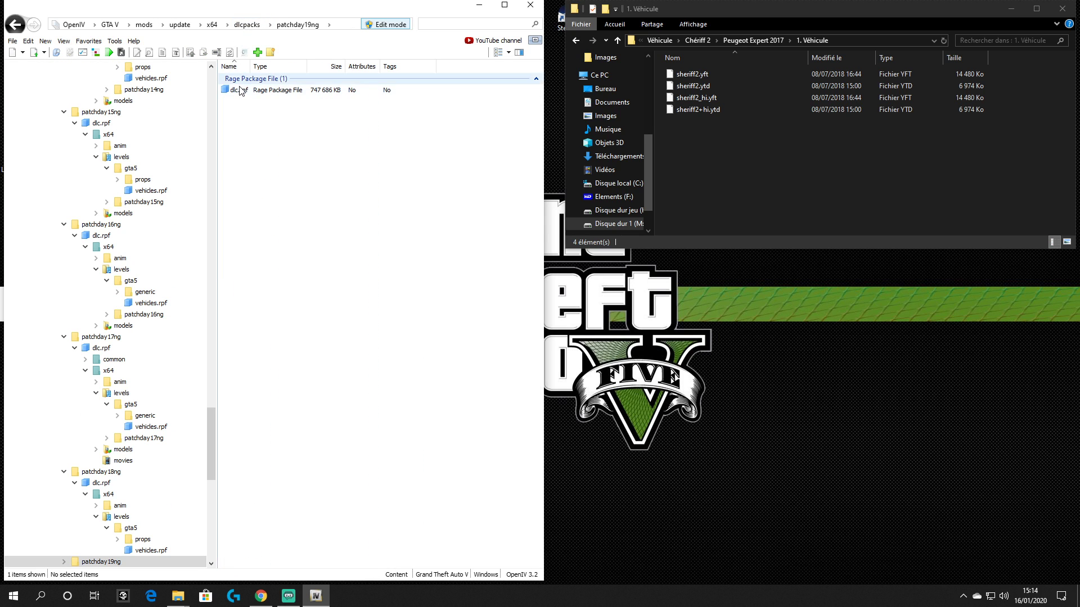
pyautogui.doubleClick(239, 100)
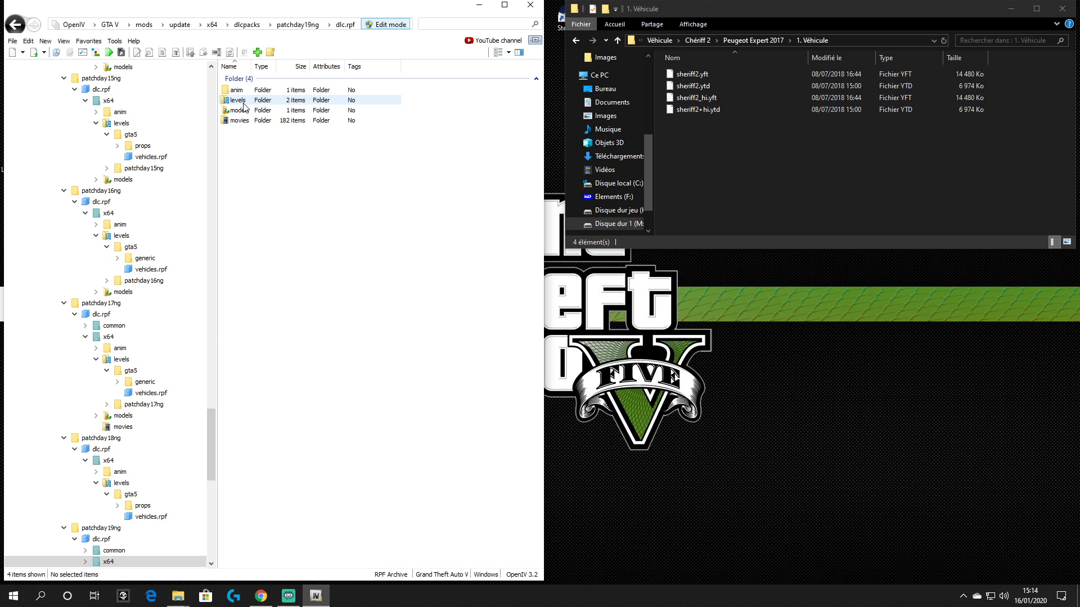
pyautogui.doubleClick(245, 98)
pyautogui.doubleClick(242, 90)
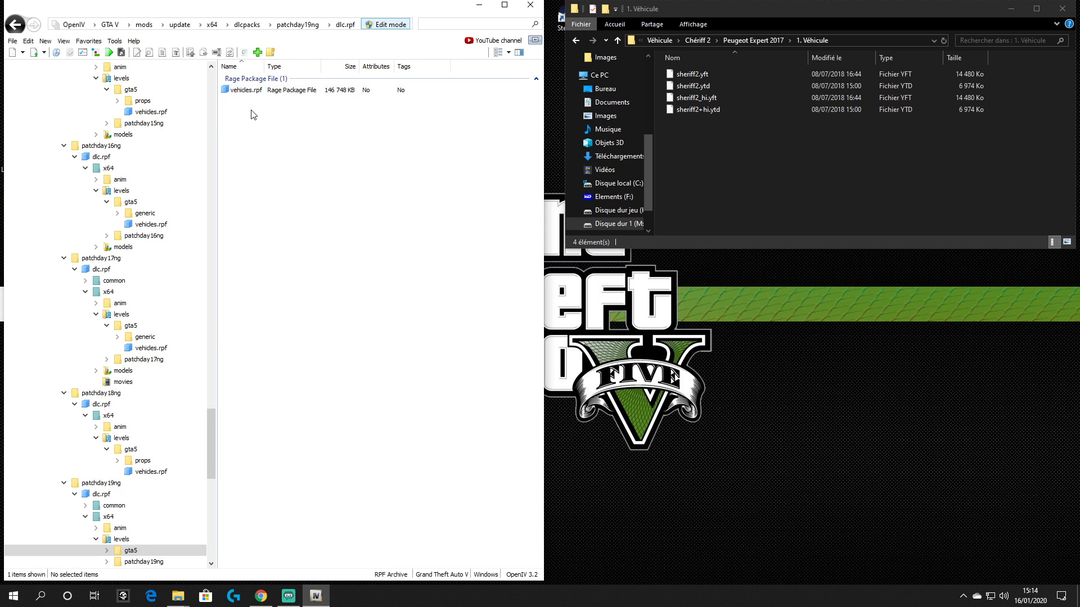
pyautogui.doubleClick(246, 90)
# - Look through the files of patchday19ng's vehicles.rpf and filter them for "sheriff"
pyautogui.scroll(-3, 365, 284)
pyautogui.scroll(4, 365, 284)
pyautogui.click(450, 23)
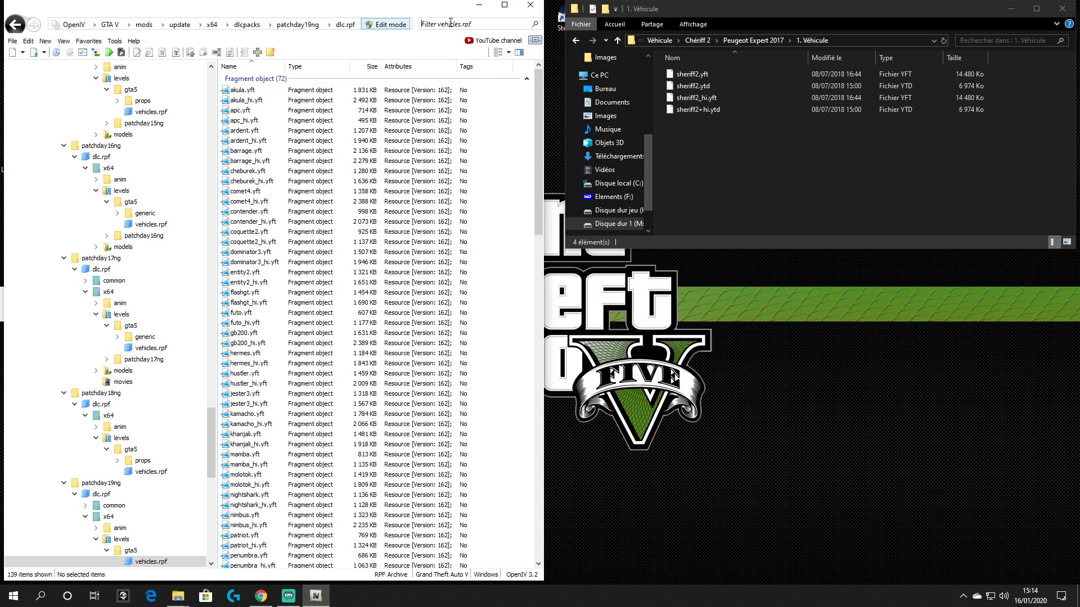
pyautogui.rightClick(451, 23)
pyautogui.click(475, 72)
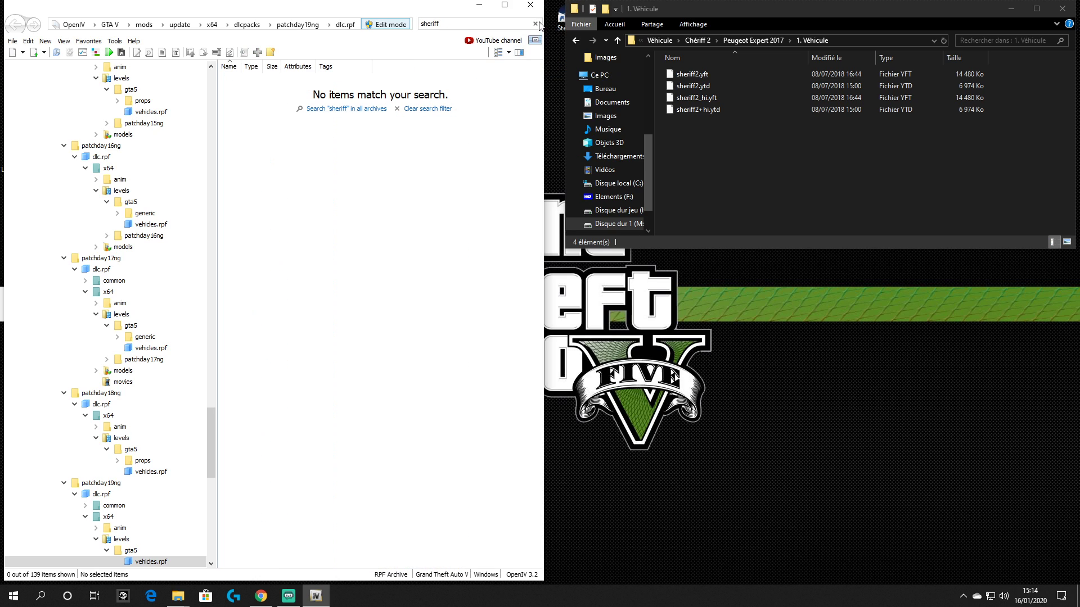
# - Return to dlcpacks and open vehicles.rpf through patchday20ng > dlc.rpf > x64 > levels > gta5 to check for sheriff files
pyautogui.click(246, 24)
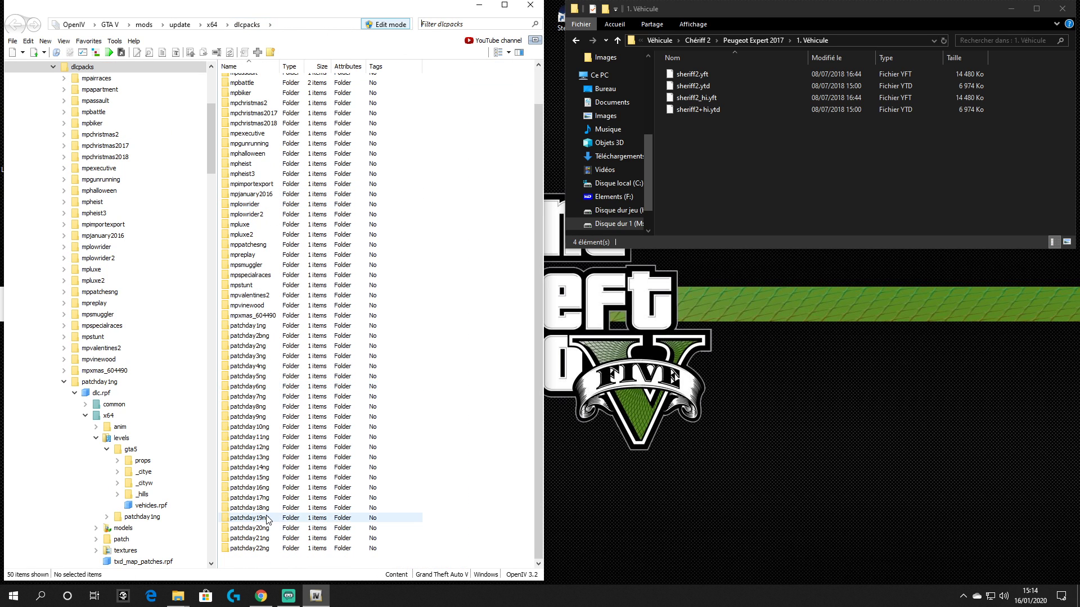
pyautogui.doubleClick(266, 528)
pyautogui.doubleClick(268, 91)
pyautogui.doubleClick(248, 101)
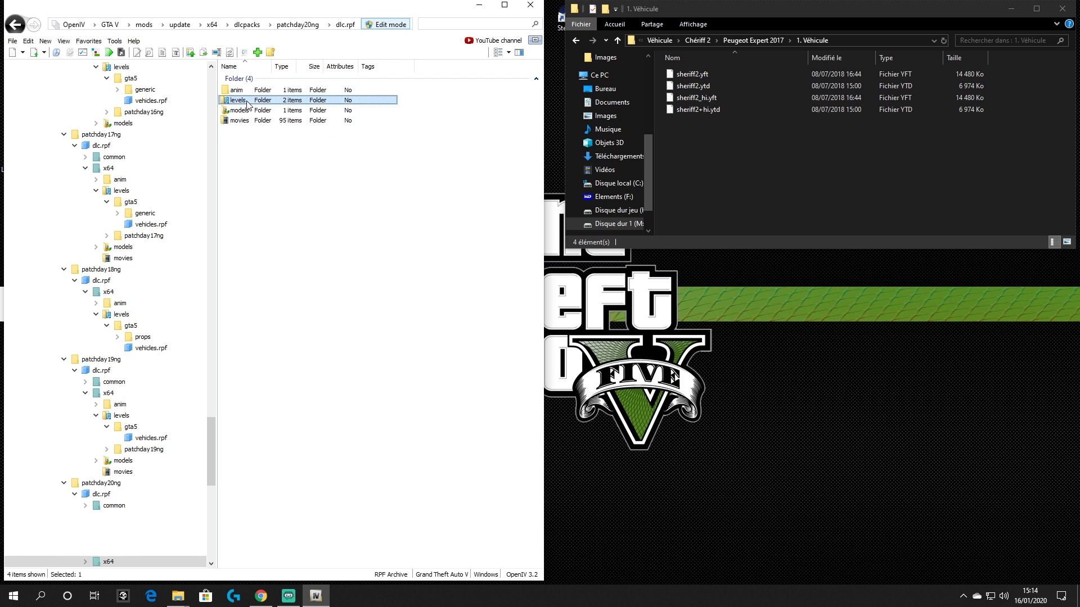
pyautogui.doubleClick(246, 92)
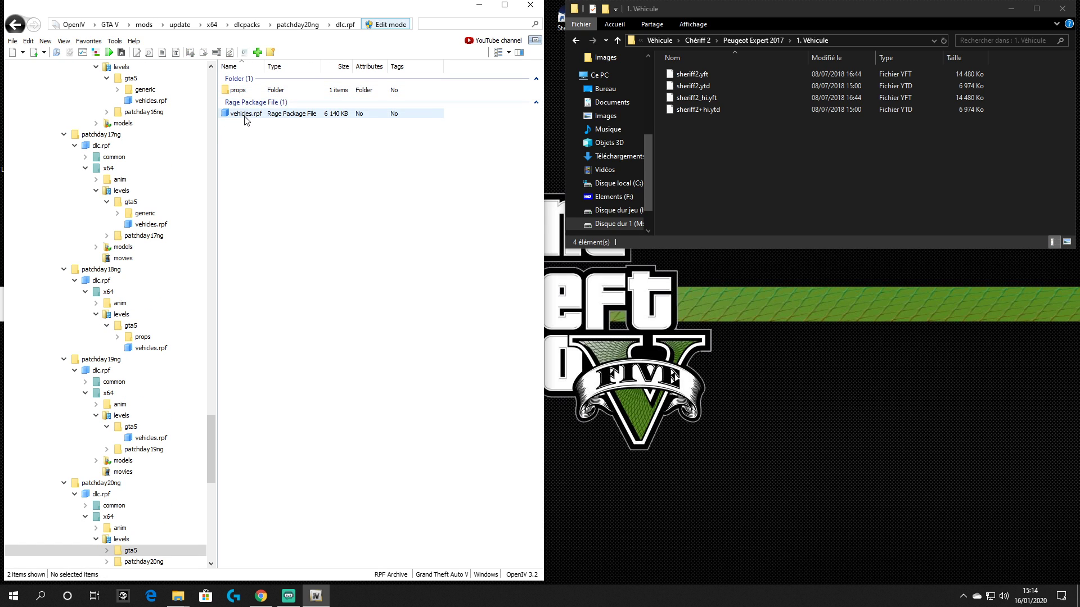
pyautogui.doubleClick(245, 118)
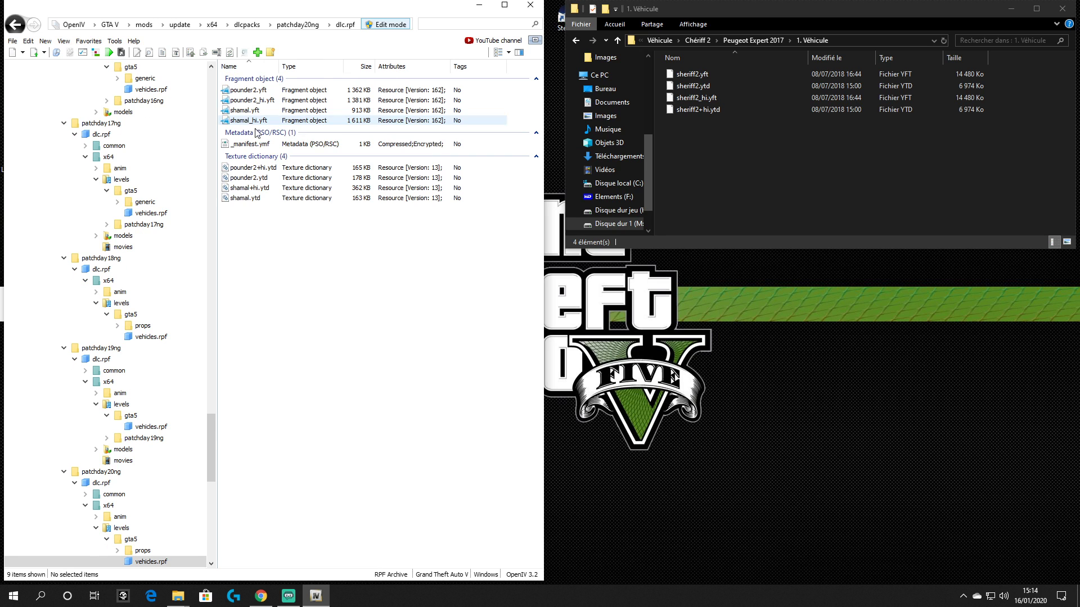
# - Return to dlcpacks, open vehicles.rpf through patchday21ng > dlc.rpf > x64 > levels > gta5, and filter its files for "sheriff", clearing the filter after checking
pyautogui.click(245, 26)
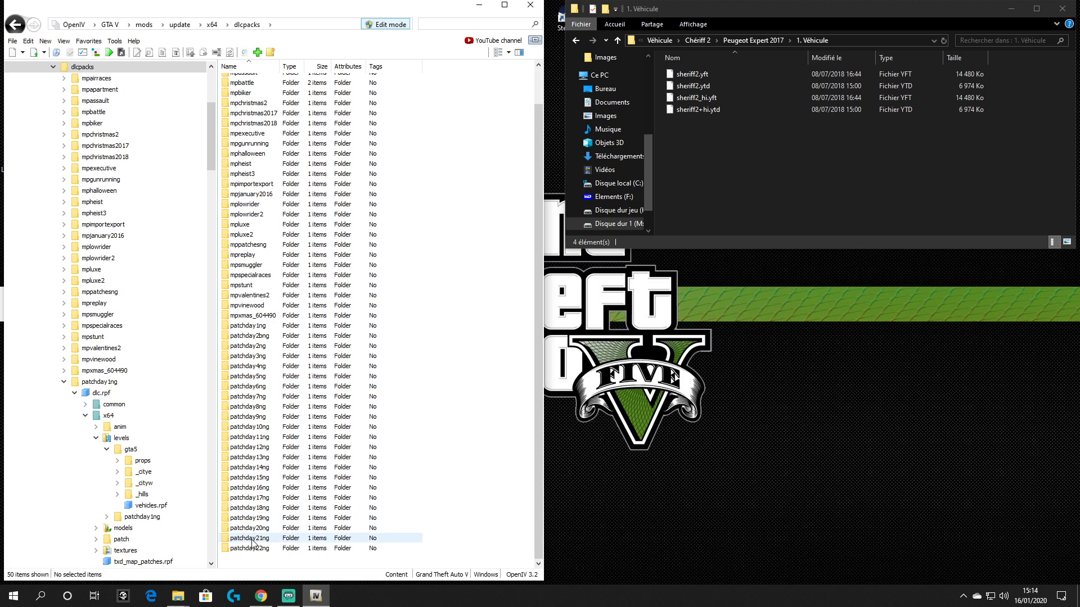
pyautogui.doubleClick(253, 541)
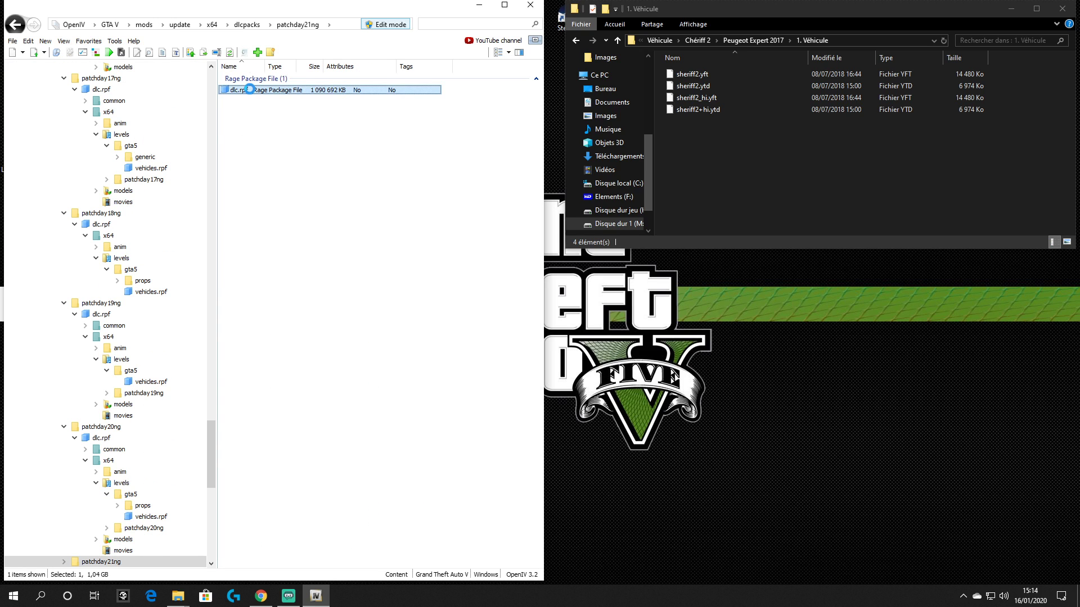
pyautogui.doubleClick(241, 90)
pyautogui.click(246, 101)
pyautogui.doubleClick(246, 101)
pyautogui.doubleClick(245, 100)
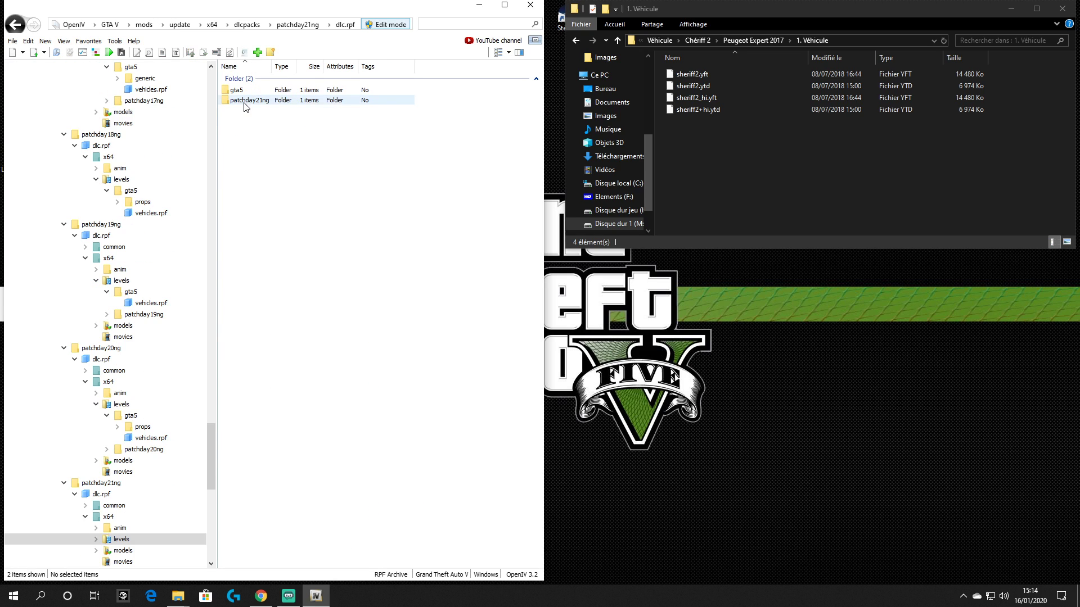
pyautogui.doubleClick(246, 91)
pyautogui.doubleClick(243, 90)
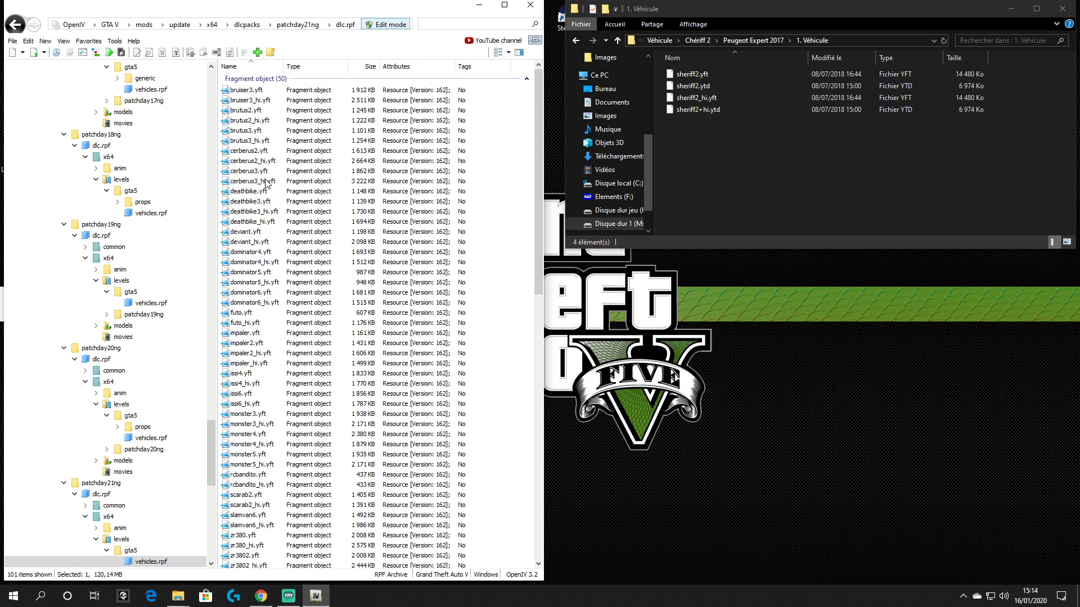
pyautogui.rightClick(443, 24)
pyautogui.click(469, 72)
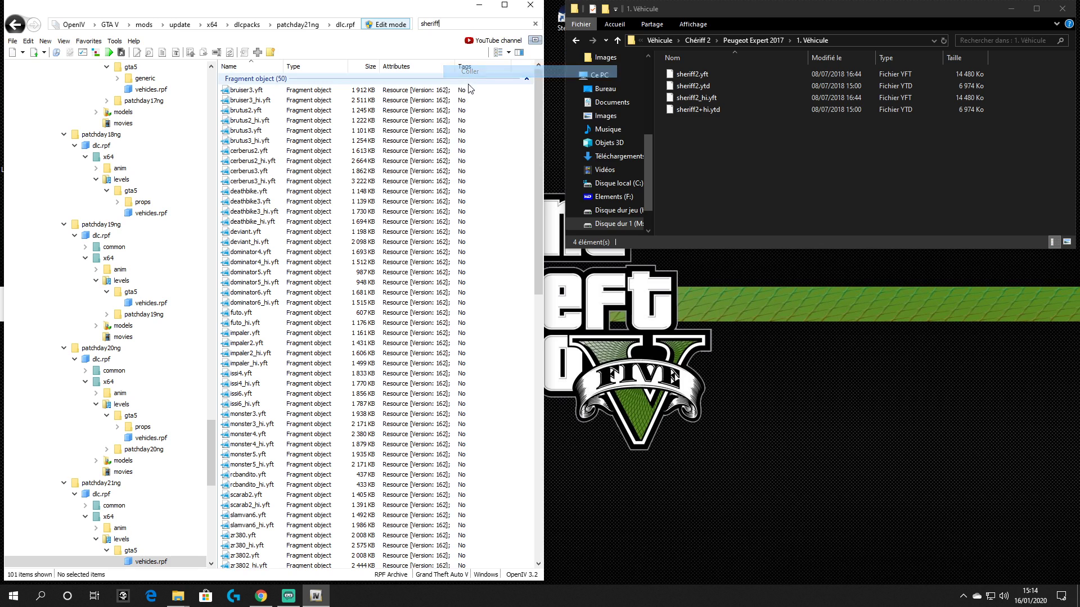
pyautogui.click(535, 24)
# - Return to dlcpacks and open vehicles.rpf through patchday22ng > dlc.rpf > x64 > levels > gta5 to check for sheriff files
pyautogui.click(241, 26)
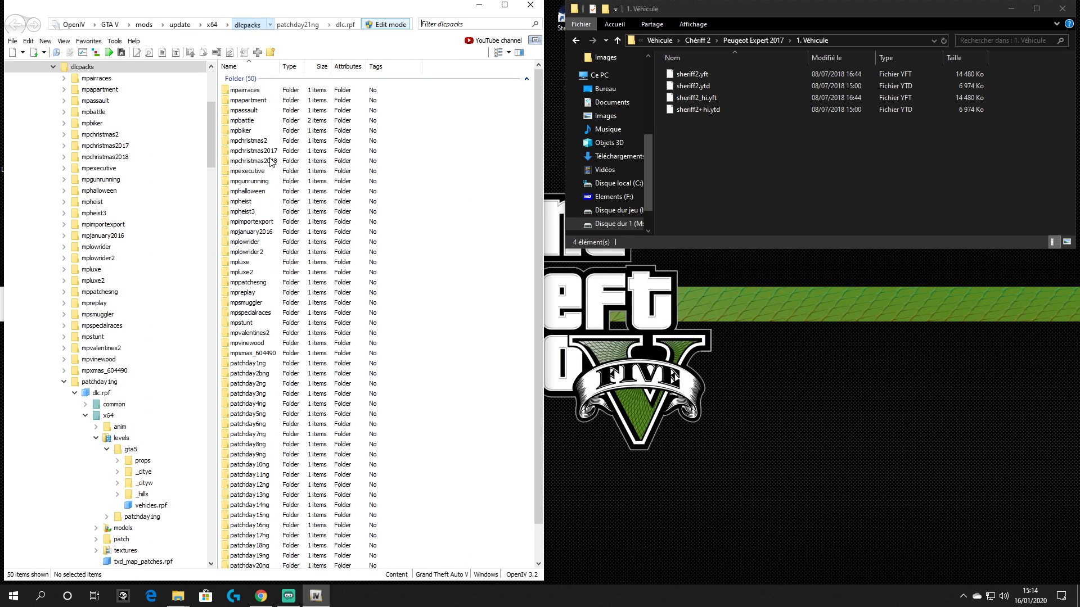
pyautogui.click(258, 550)
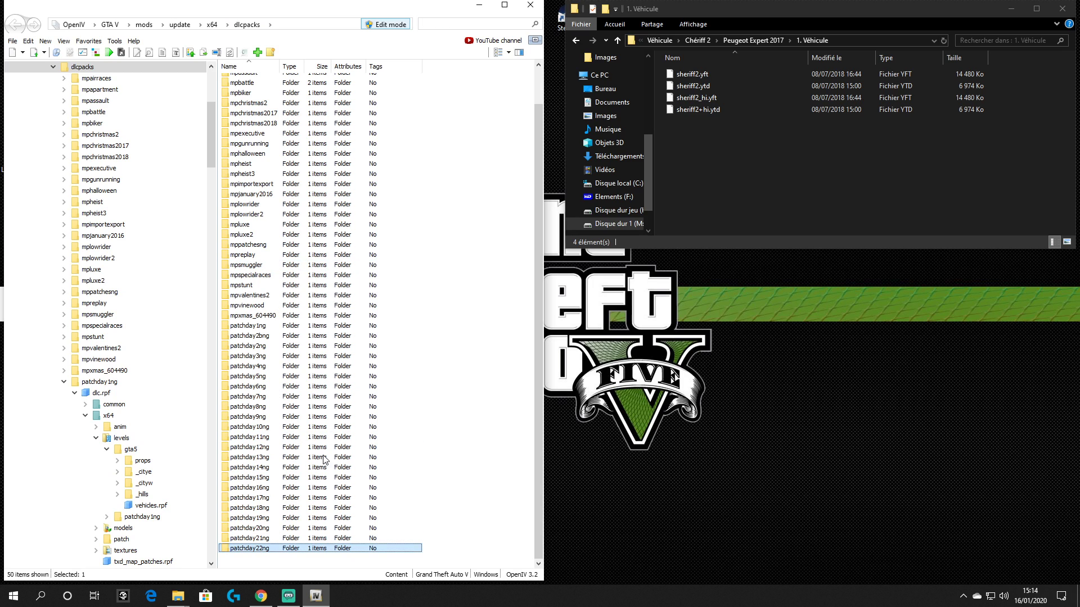
pyautogui.doubleClick(249, 549)
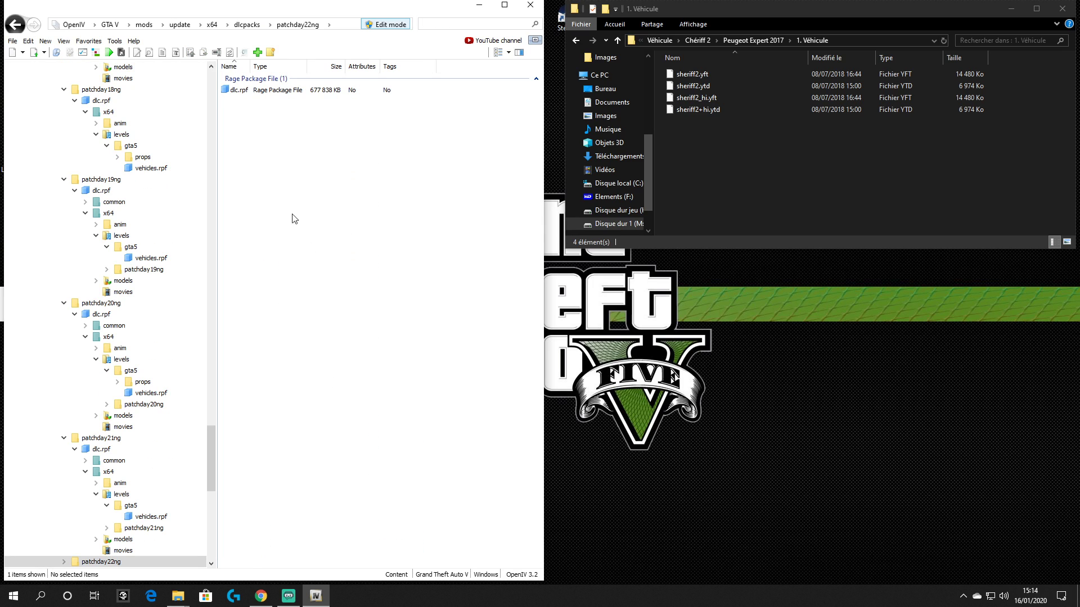
pyautogui.doubleClick(241, 90)
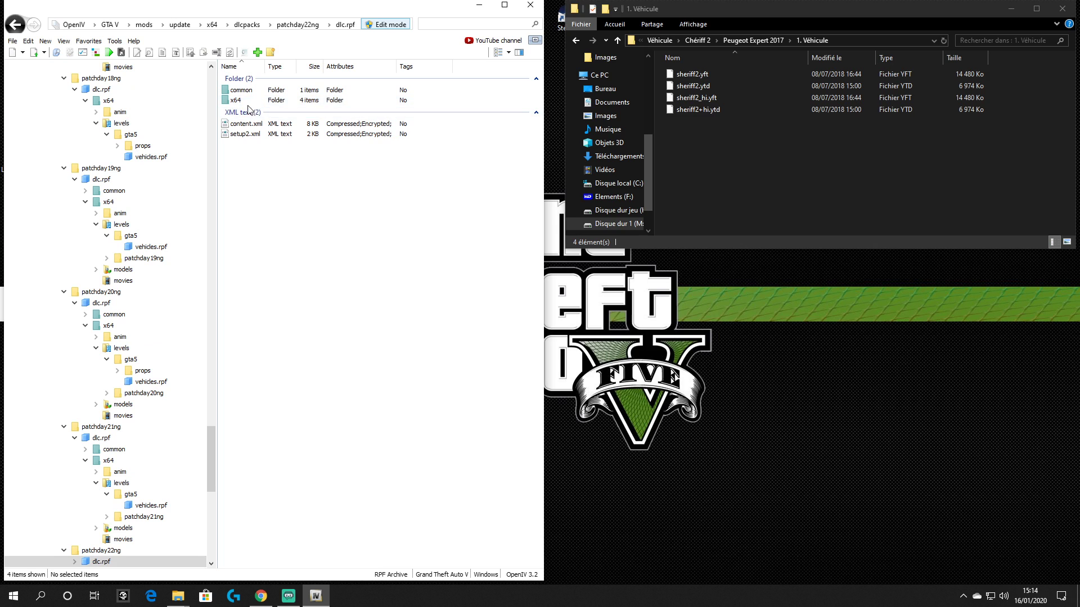
pyautogui.click(245, 101)
pyautogui.doubleClick(246, 101)
pyautogui.doubleClick(244, 101)
pyautogui.click(242, 91)
pyautogui.doubleClick(242, 93)
pyautogui.doubleClick(241, 91)
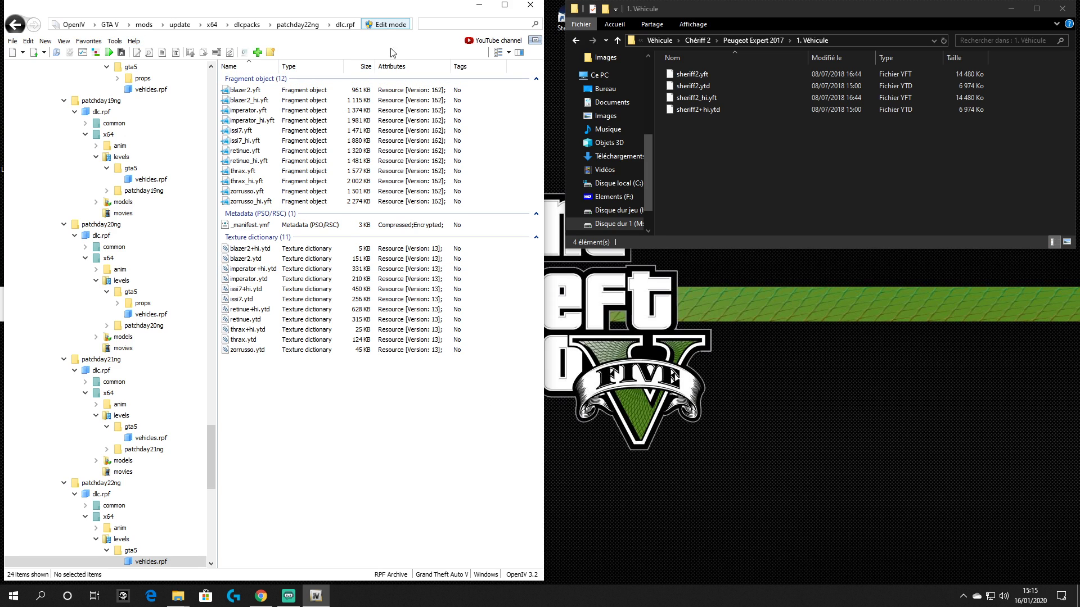
# - Go up to the mods folder, open x64e.rpf to view its folders, and return to mods
pyautogui.click(144, 25)
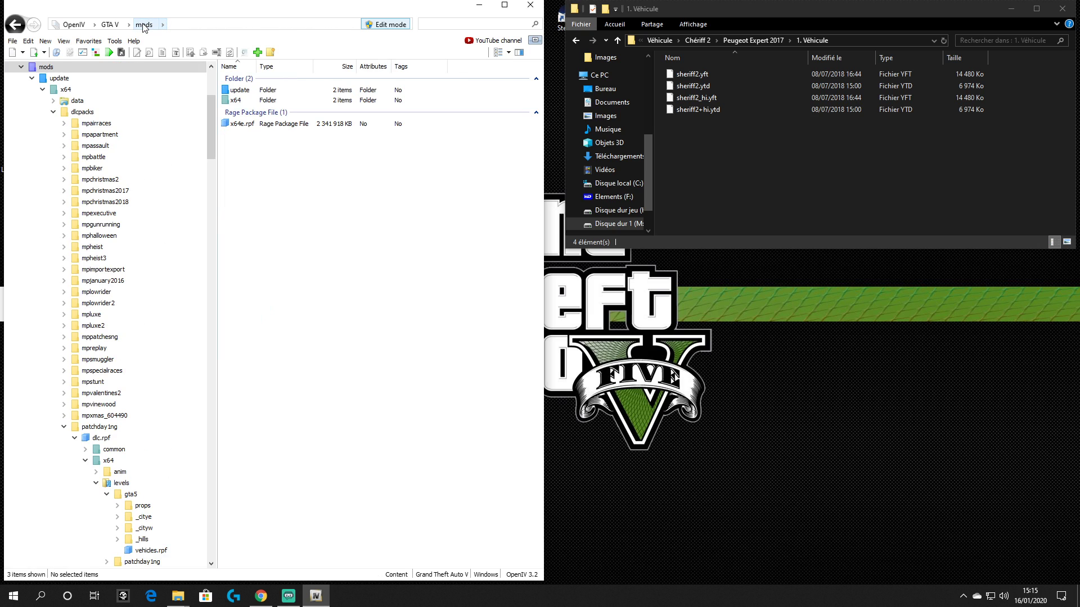
pyautogui.doubleClick(243, 124)
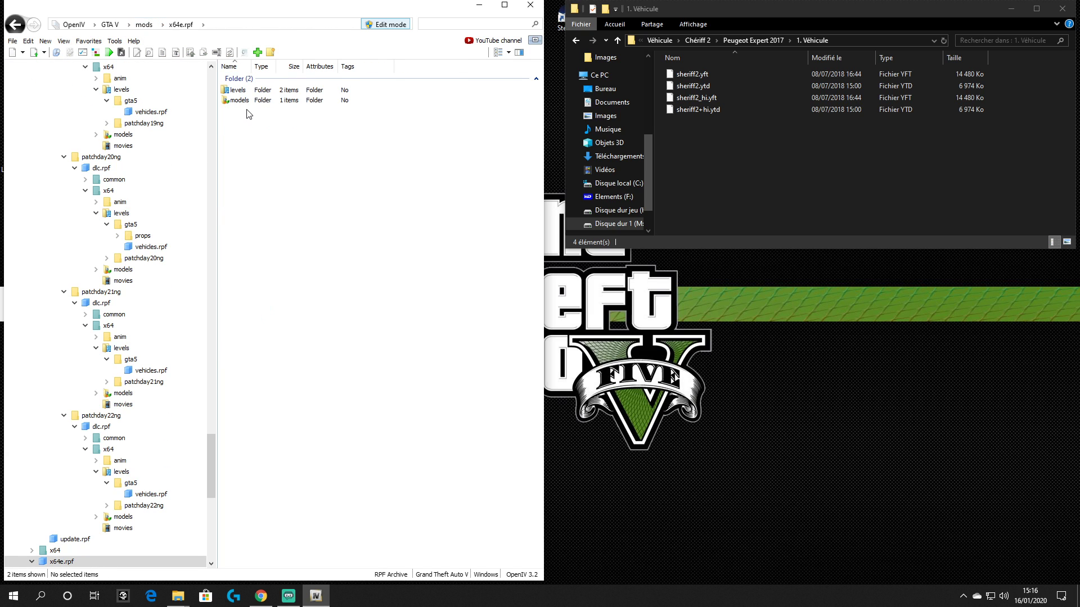
pyautogui.click(144, 25)
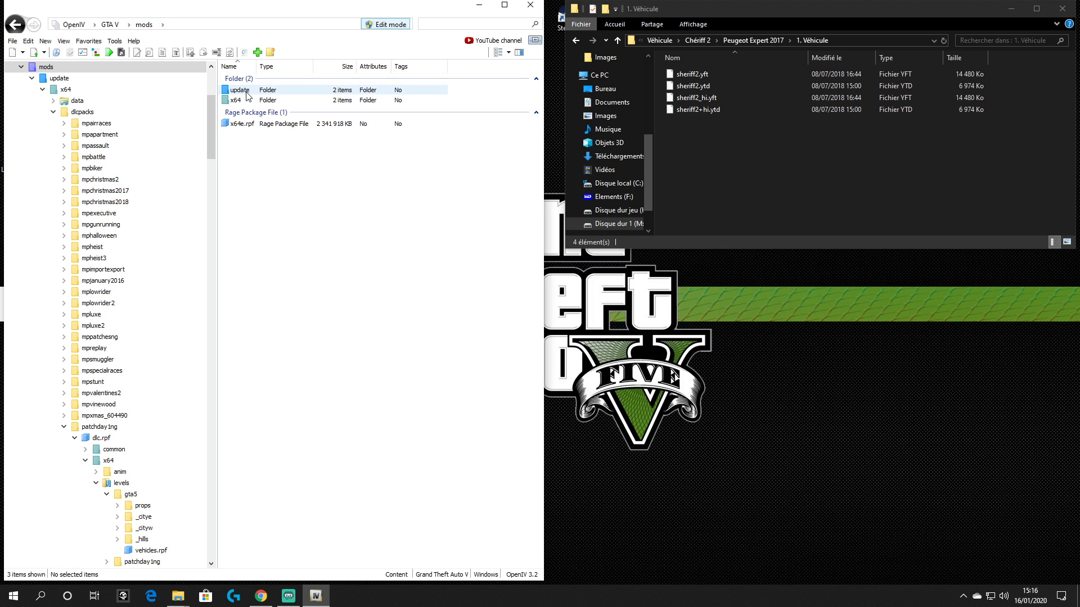
# - Open vehicles.rpf through x64e.rpf > levels > gta5 in the mods folder and filter its files for "sheriff"
pyautogui.doubleClick(244, 125)
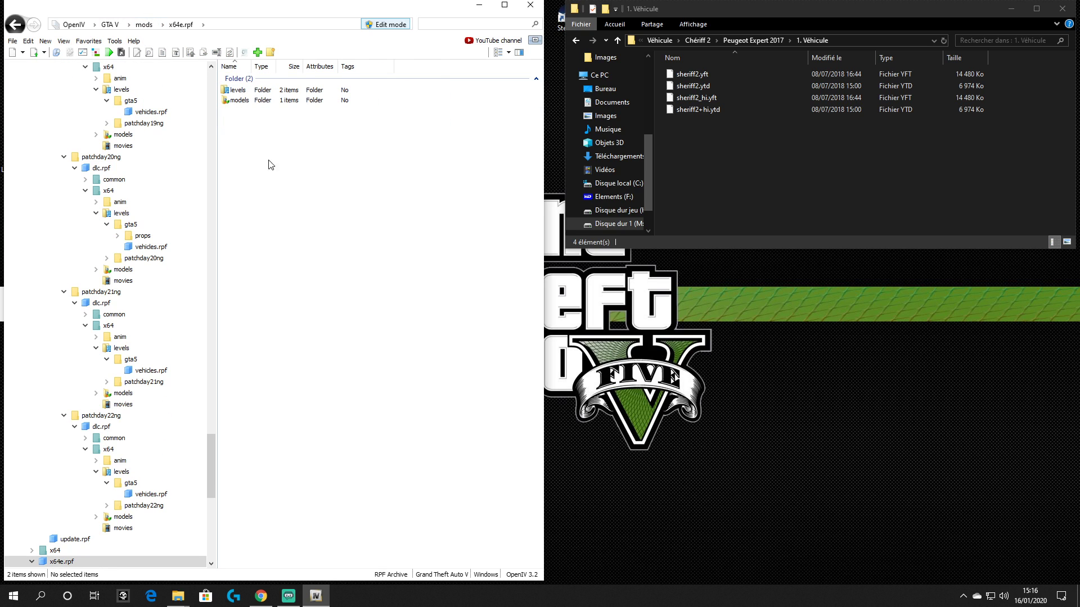
pyautogui.doubleClick(238, 90)
pyautogui.doubleClick(242, 100)
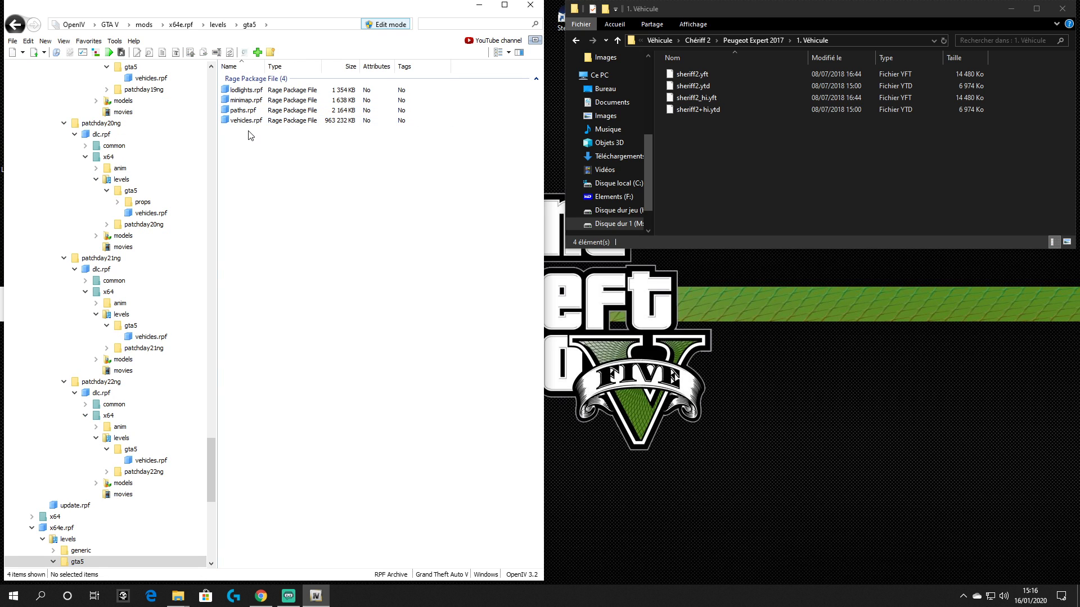
pyautogui.doubleClick(246, 121)
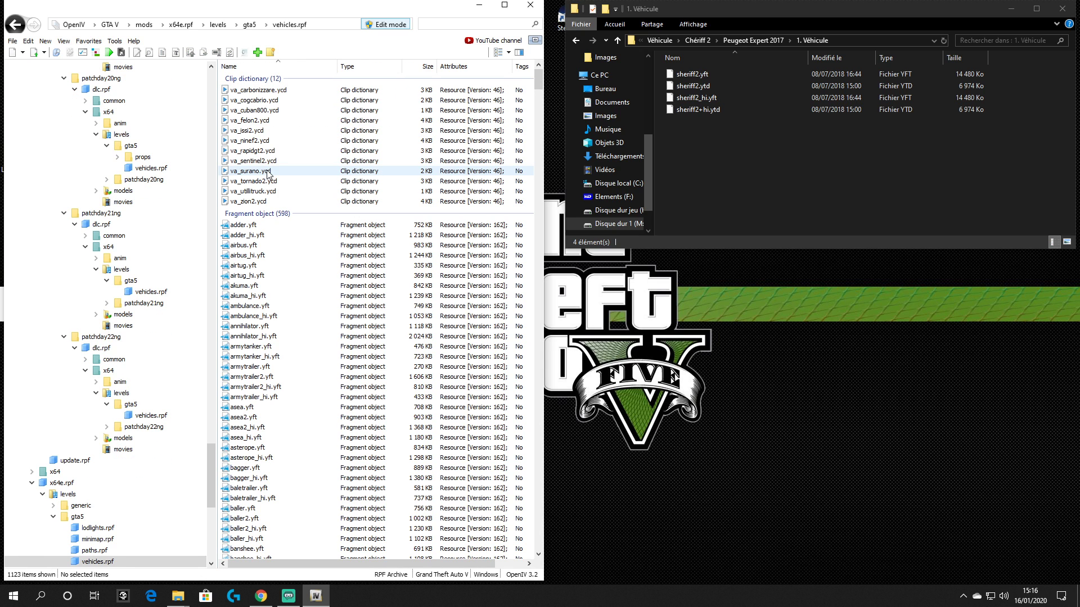
pyautogui.rightClick(444, 24)
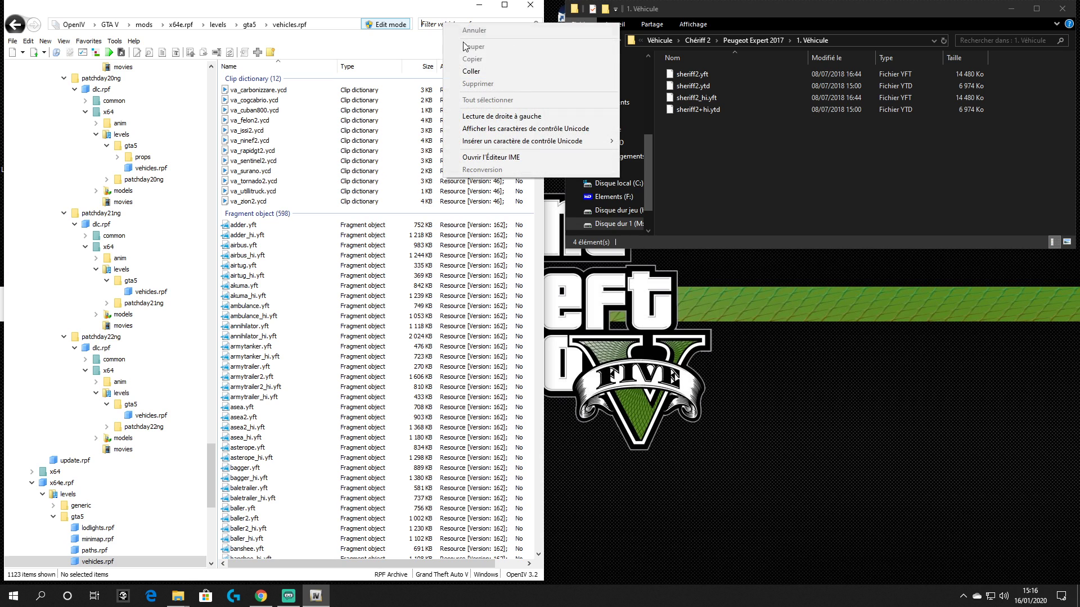
pyautogui.click(472, 71)
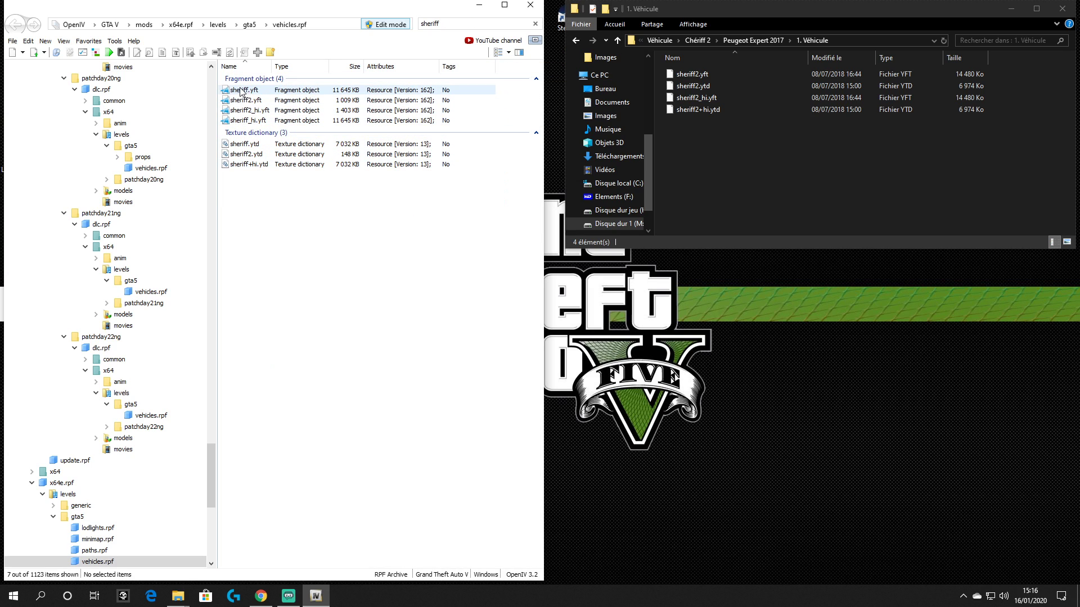
# - Preview the sheriff.yft model in the Model Viewer, inspect the vehicle from several sides, and close the viewer
pyautogui.click(255, 91)
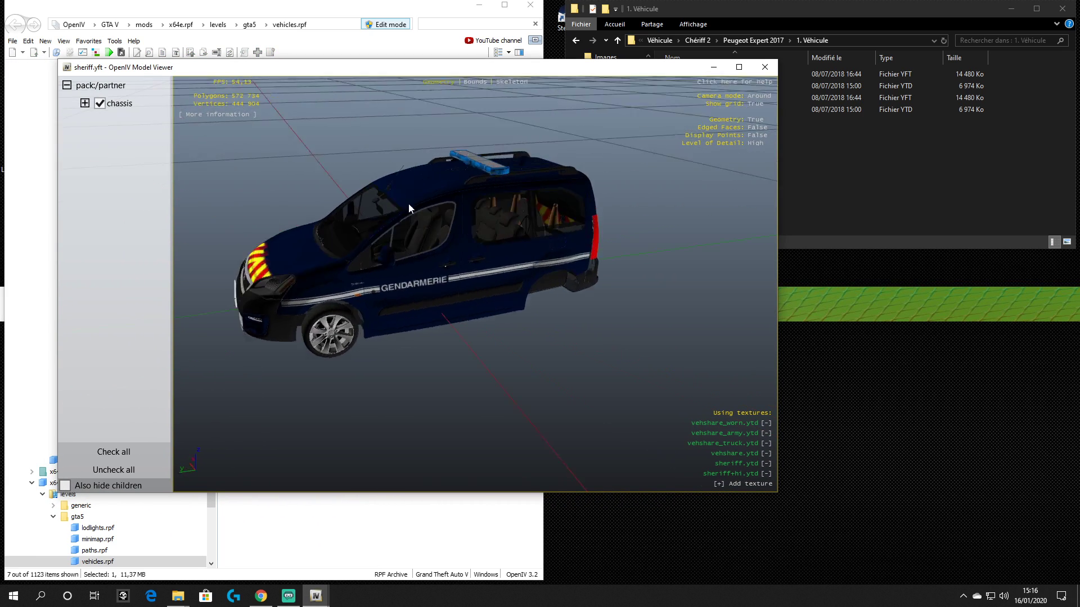
pyautogui.moveTo(408, 208); pyautogui.dragTo(238, 227)
pyautogui.moveTo(537, 250); pyautogui.dragTo(498, 298)
pyautogui.moveTo(438, 298); pyautogui.dragTo(599, 242)
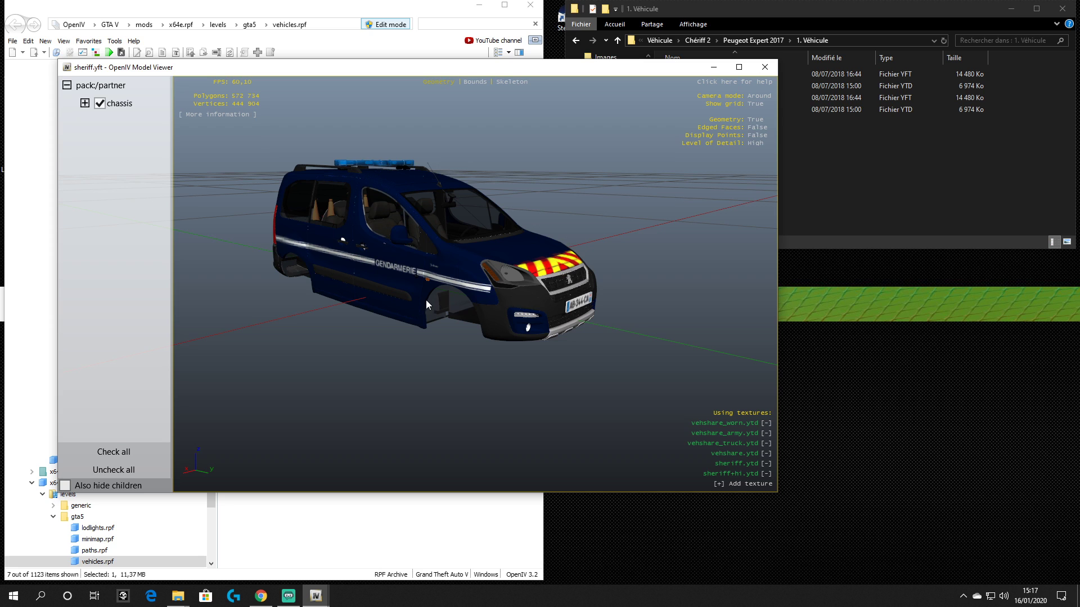
pyautogui.click(764, 67)
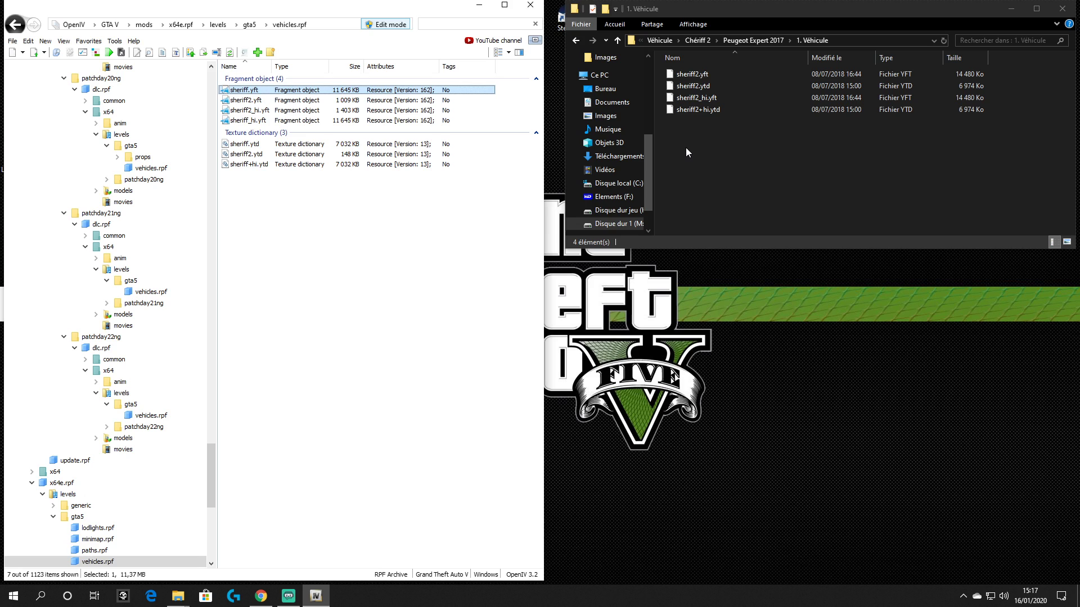
# - Add the four sheriff2 files from the Peugeot Expert 2017 vehicle folder to vehicles.rpf and check the sheriff2.yft model in the viewer
pyautogui.moveTo(686, 147); pyautogui.dragTo(748, 76)
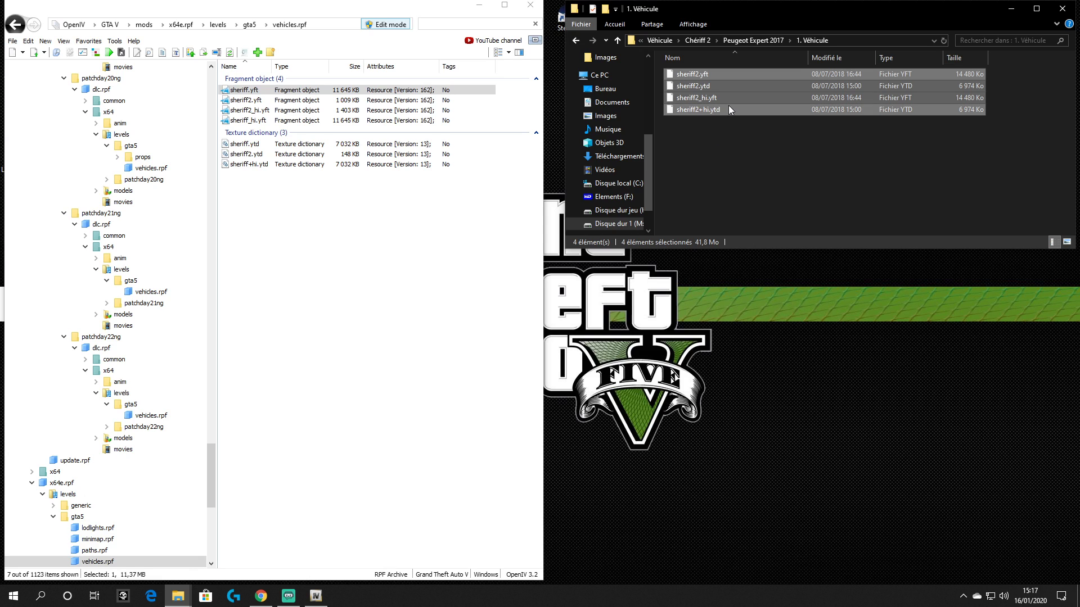
pyautogui.moveTo(738, 94); pyautogui.dragTo(410, 315)
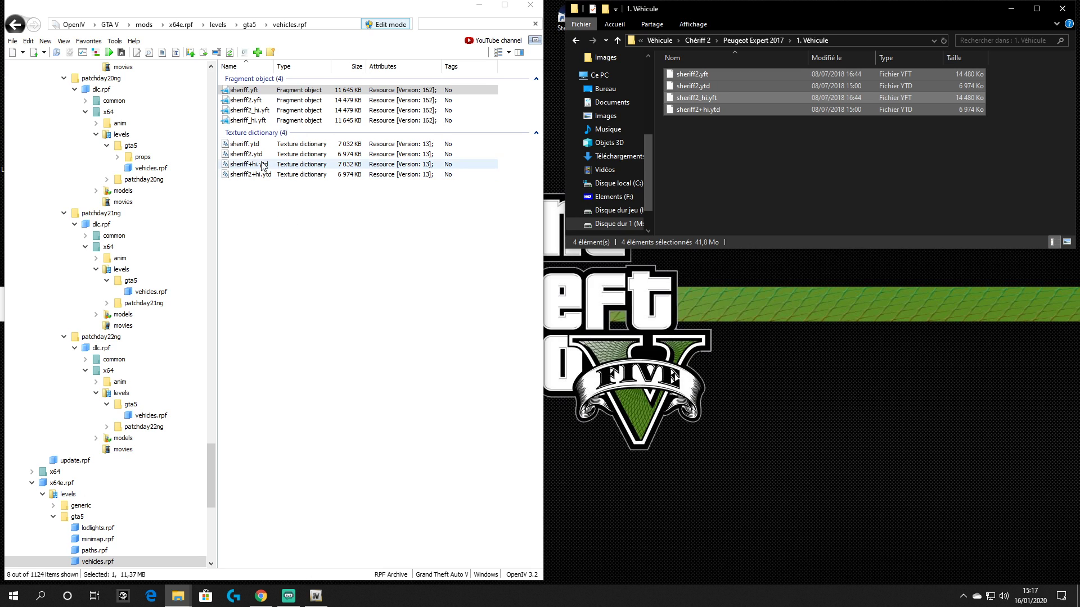
pyautogui.click(246, 101)
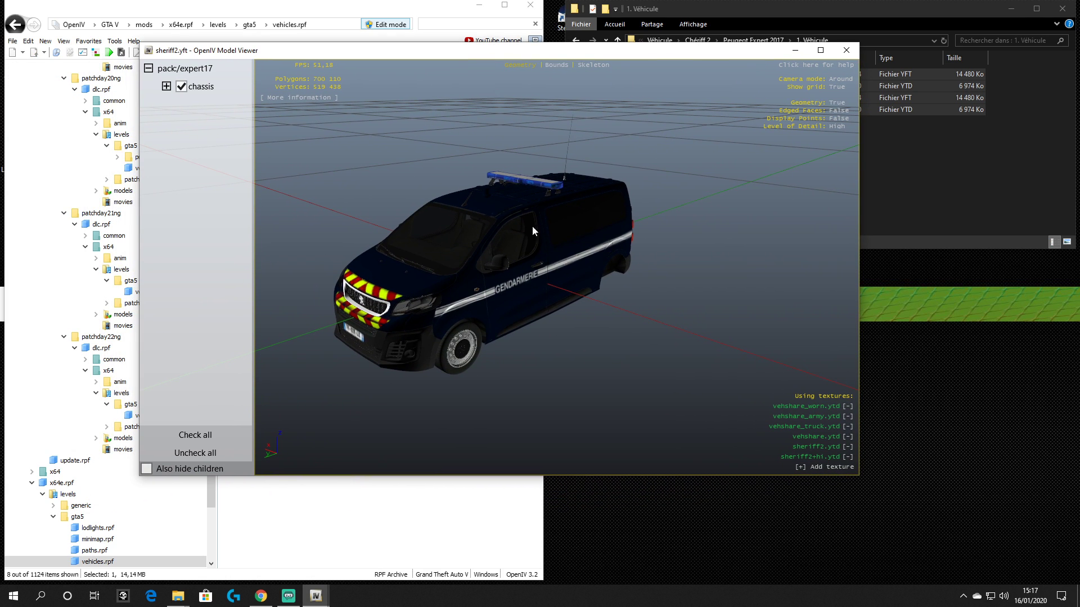
pyautogui.moveTo(532, 231); pyautogui.dragTo(689, 197)
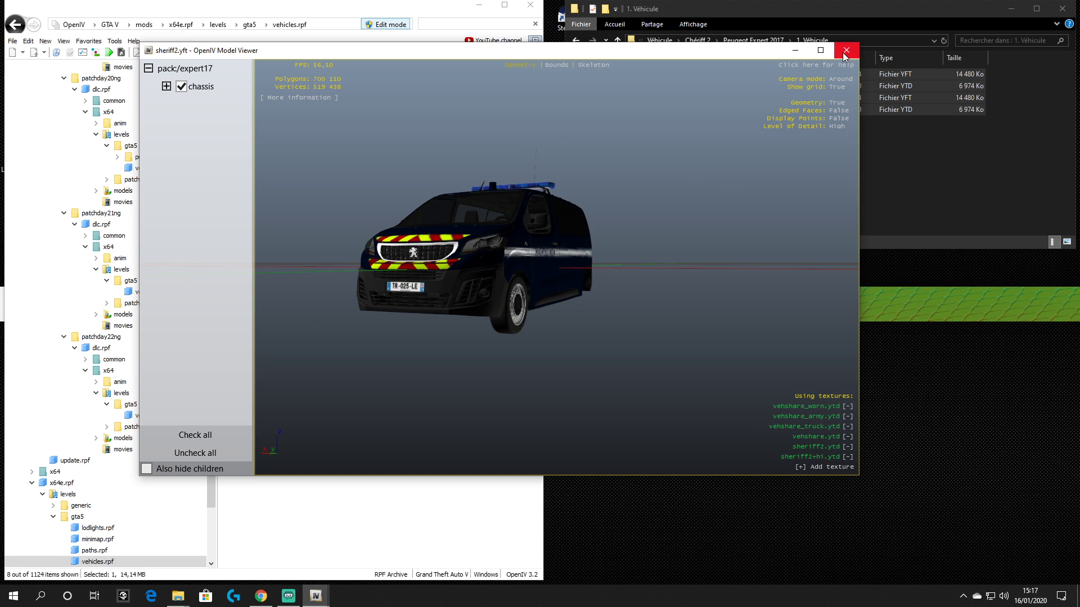
pyautogui.moveTo(503, 252); pyautogui.dragTo(558, 269)
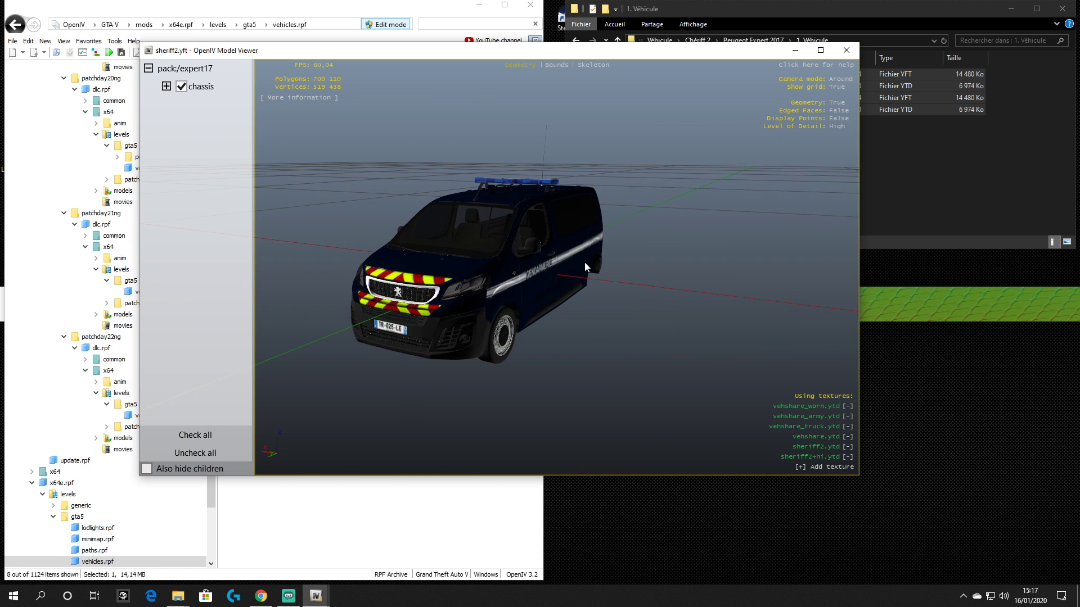
pyautogui.click(845, 51)
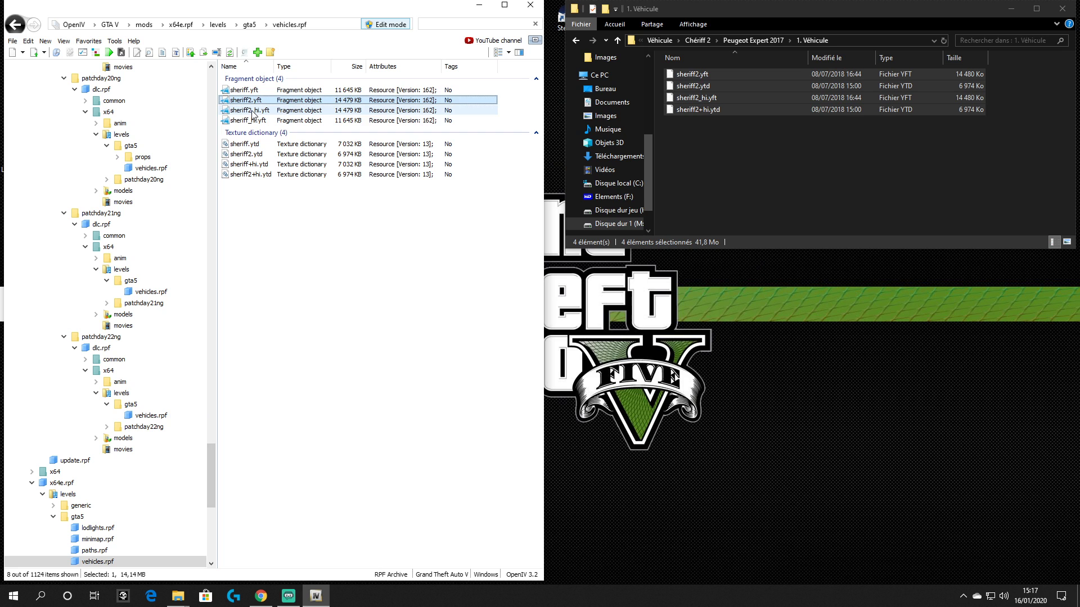
# - Reopen the sheriff.yft model to compare it with the sheriff2 vehicle, and close the viewer
pyautogui.click(259, 90)
pyautogui.doubleClick(259, 90)
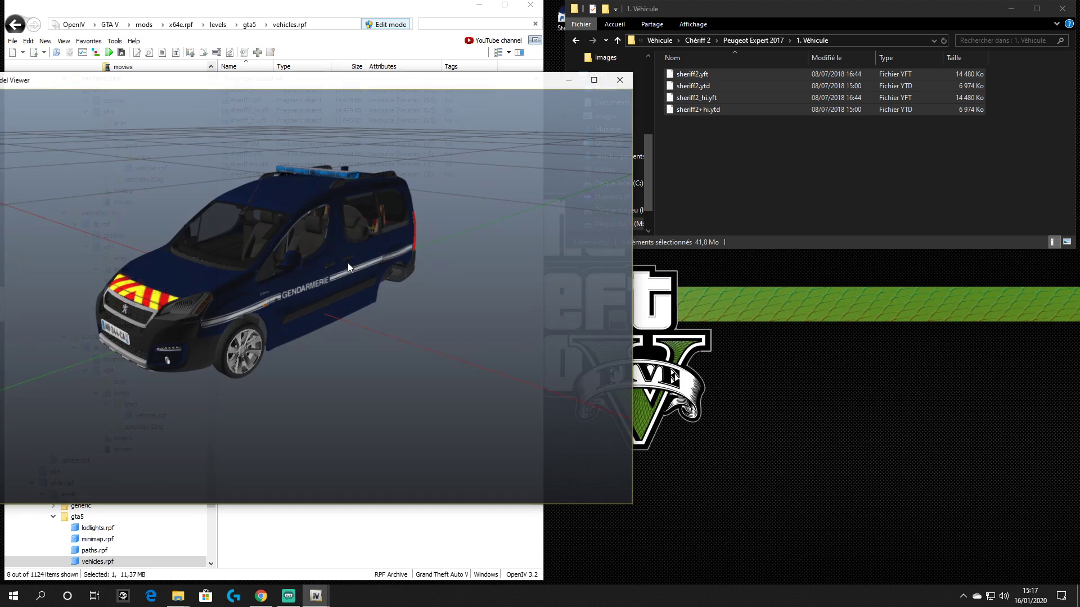
pyautogui.moveTo(347, 262); pyautogui.dragTo(523, 264)
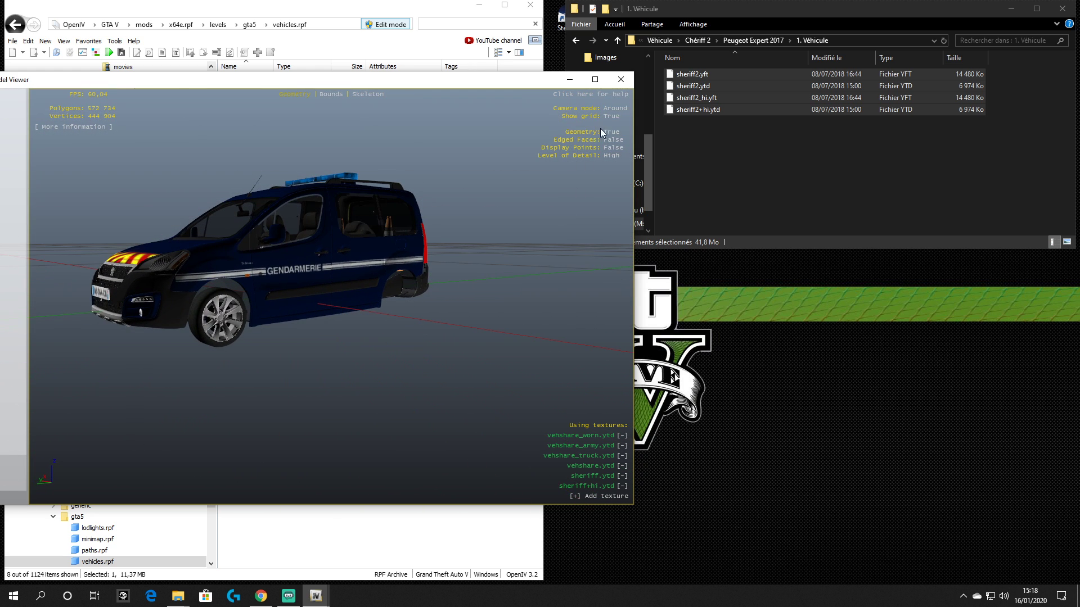
pyautogui.click(621, 81)
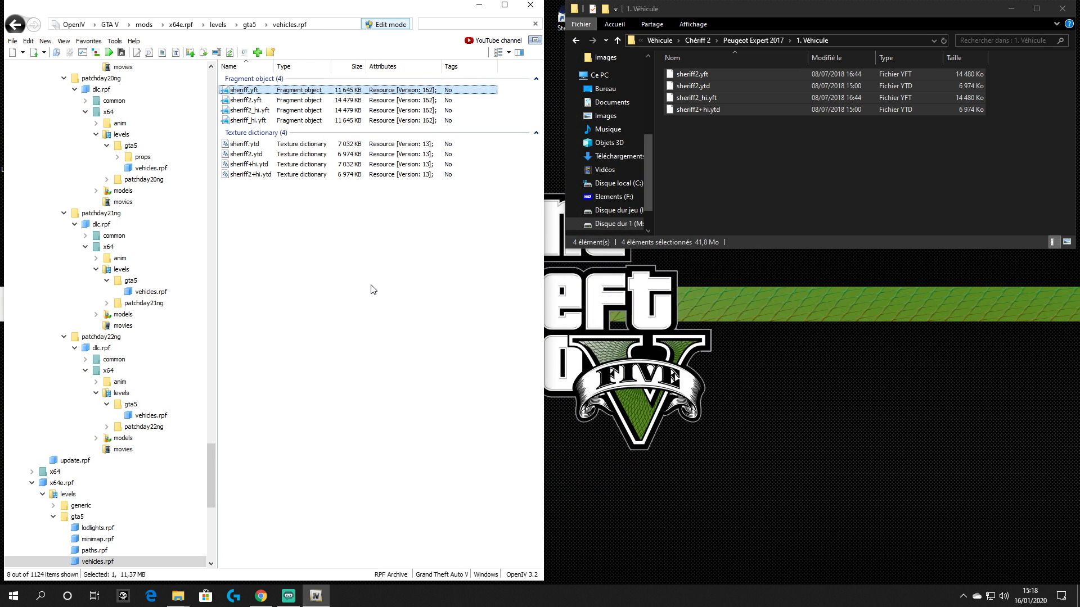
# - Replace the sheriff filter with "police" and preview the police2.yft model, closing the viewer after checking
pyautogui.click(536, 24)
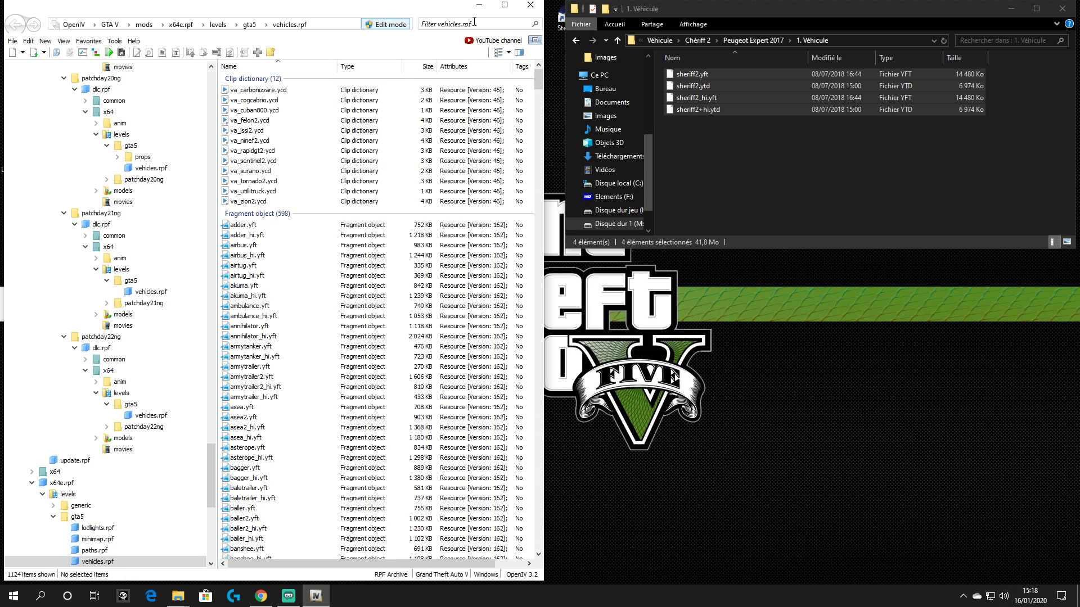
pyautogui.click(474, 22)
pyautogui.write('police')
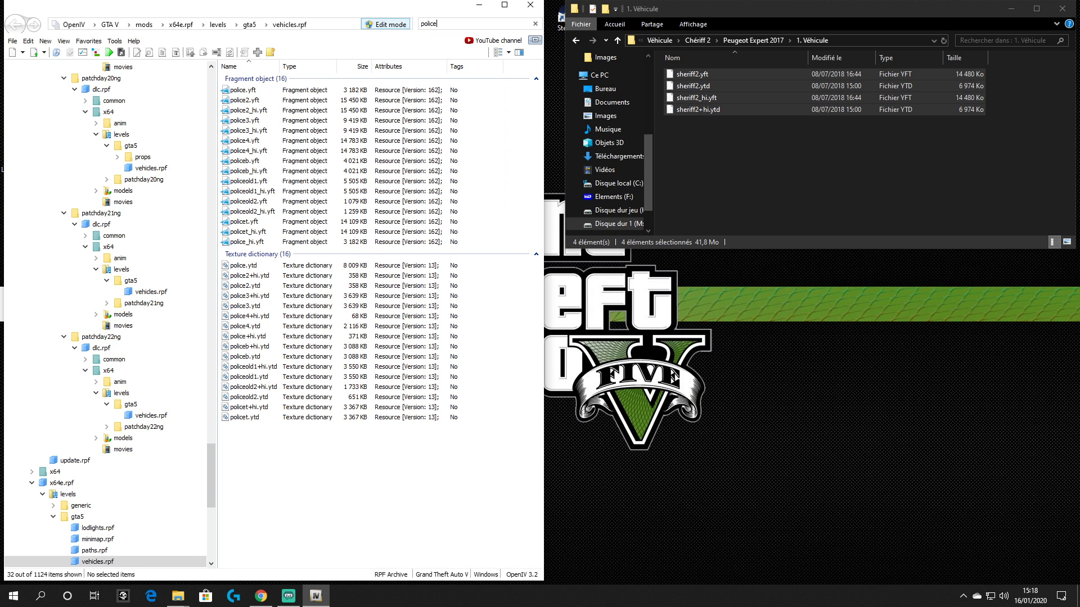
pyautogui.click(251, 102)
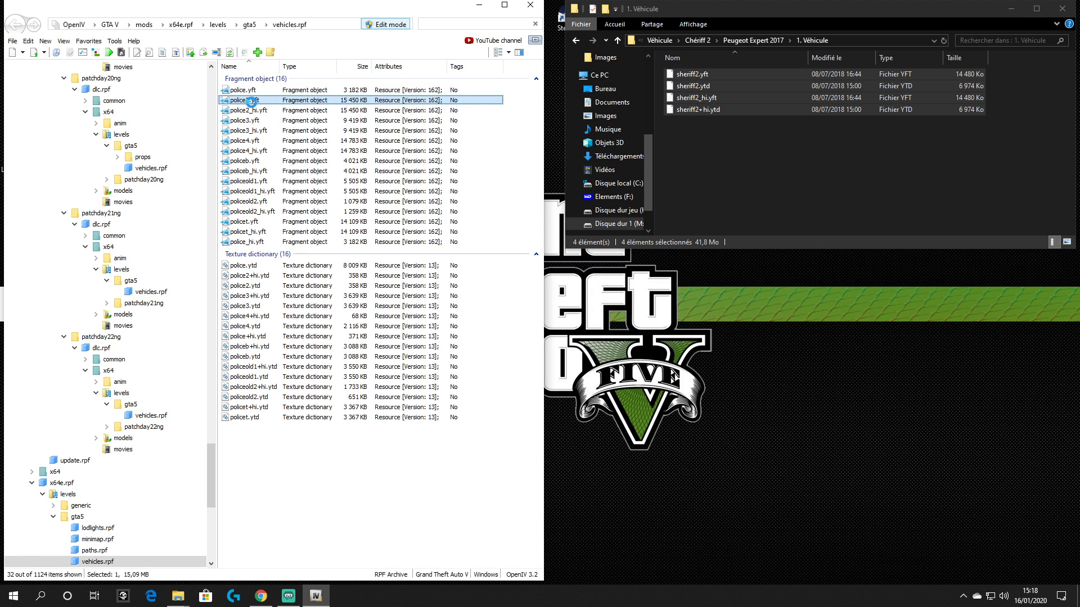
pyautogui.doubleClick(251, 103)
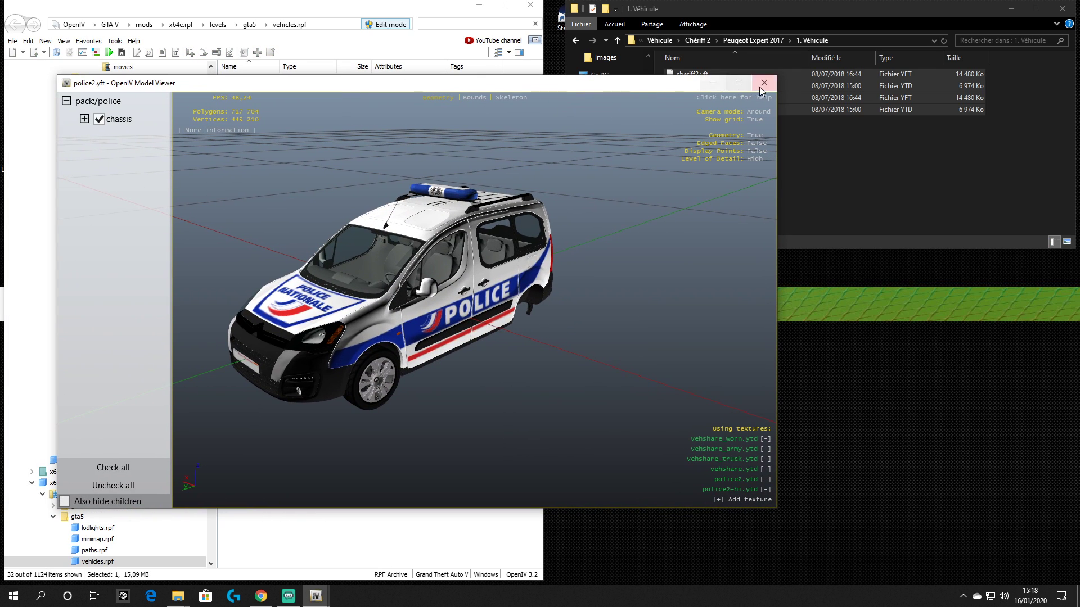
pyautogui.click(762, 83)
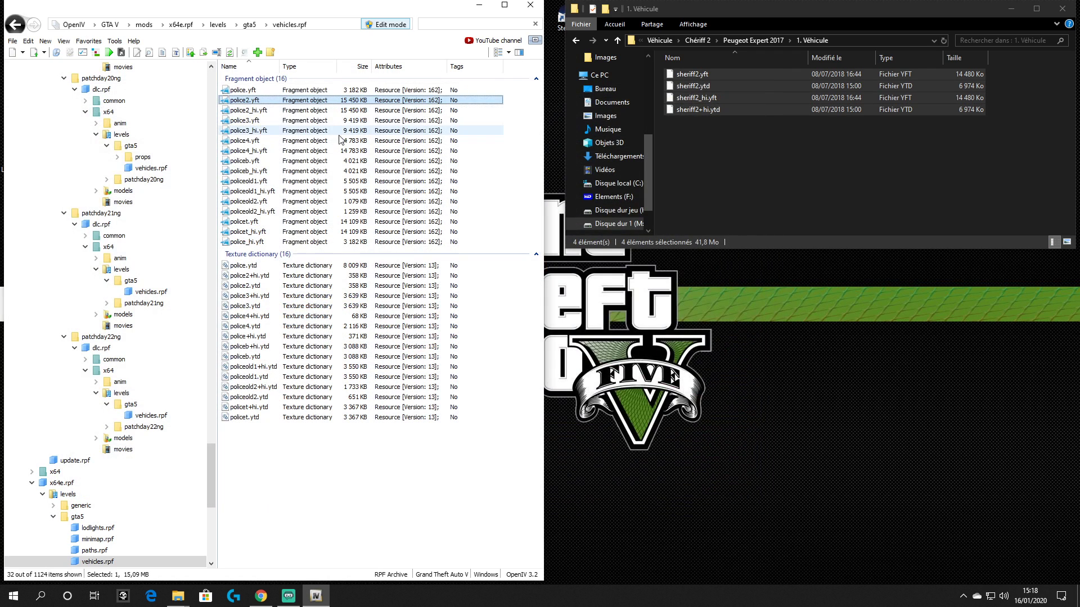
# - Preview the police3.yft car and the policeb_hi.yft motorcycle in the Model Viewer, rotating each model and closing it
pyautogui.doubleClick(250, 121)
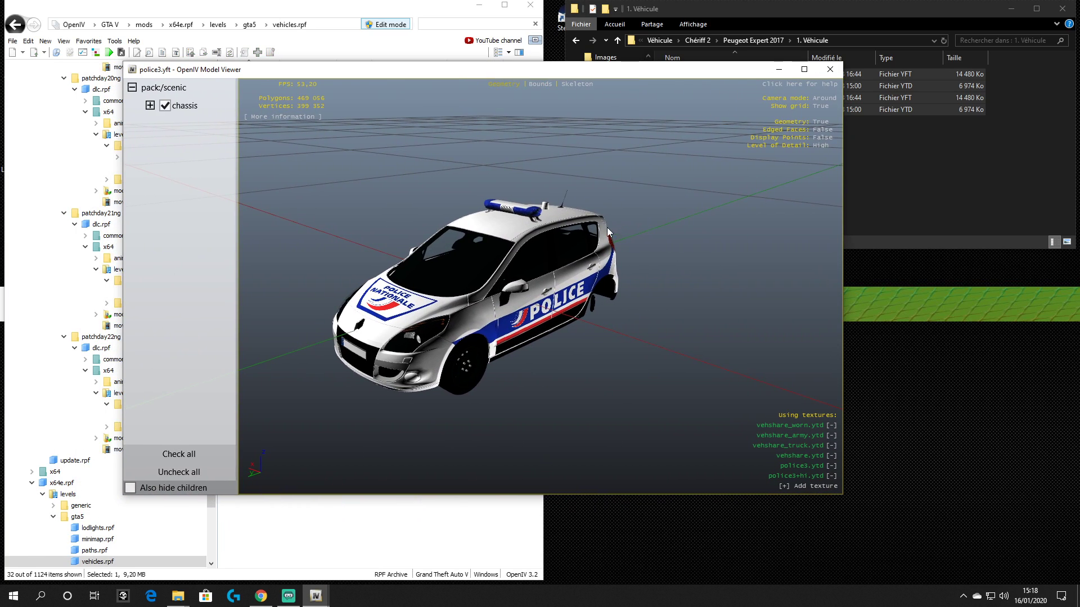
pyautogui.moveTo(607, 227); pyautogui.dragTo(568, 209)
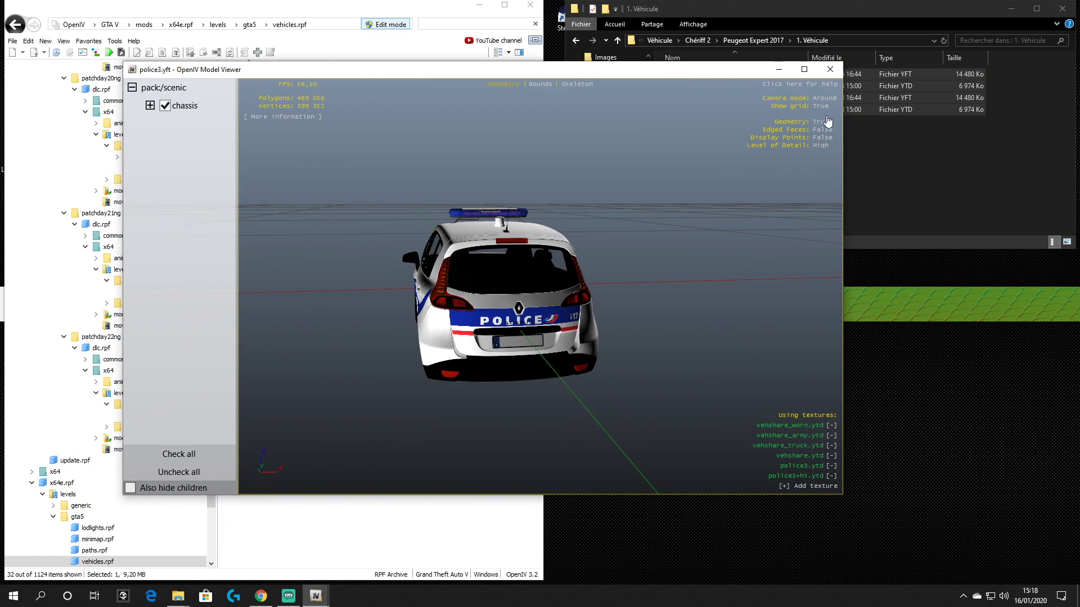
pyautogui.click(830, 69)
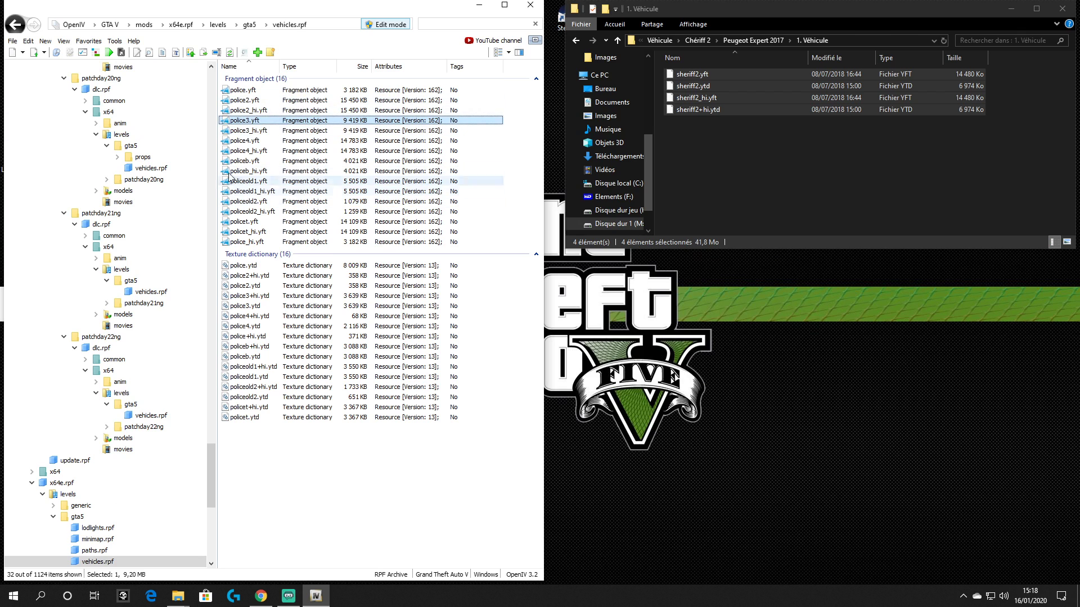
pyautogui.click(260, 171)
pyautogui.doubleClick(261, 171)
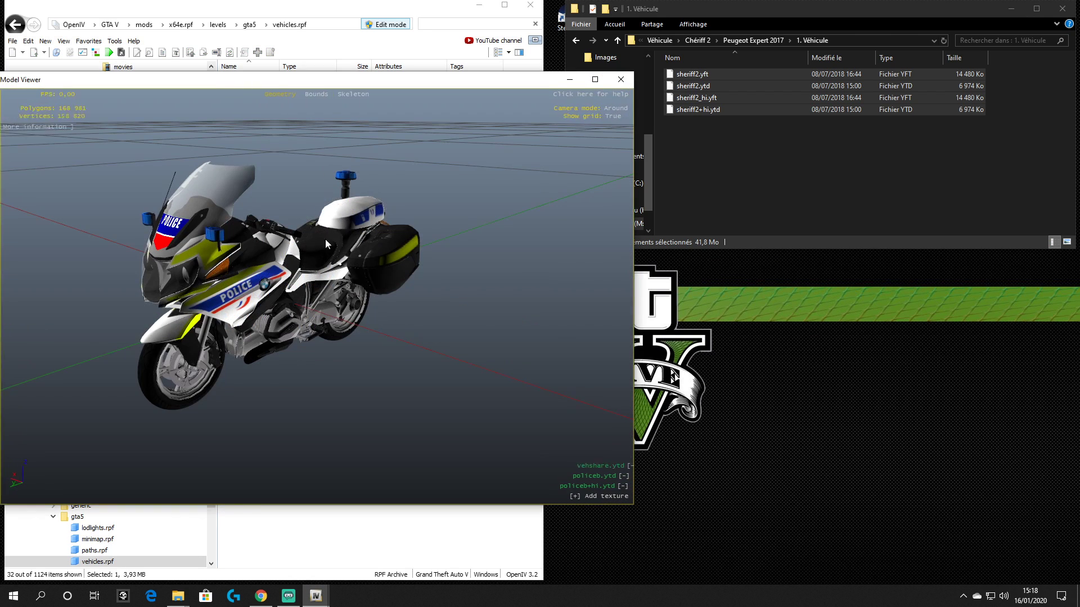
pyautogui.moveTo(325, 238); pyautogui.dragTo(373, 261)
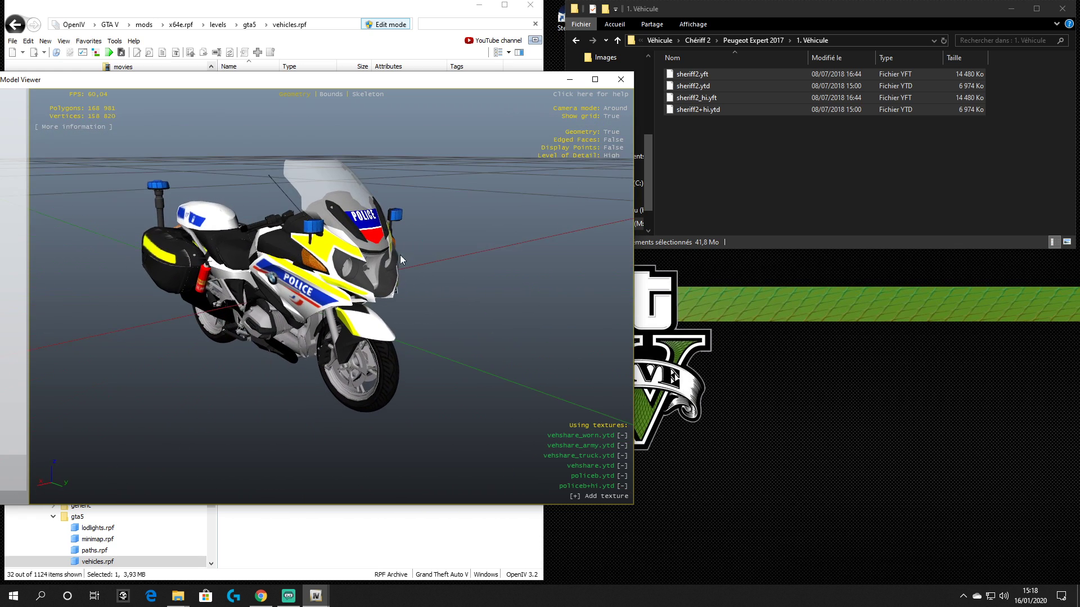
pyautogui.press('Escape')
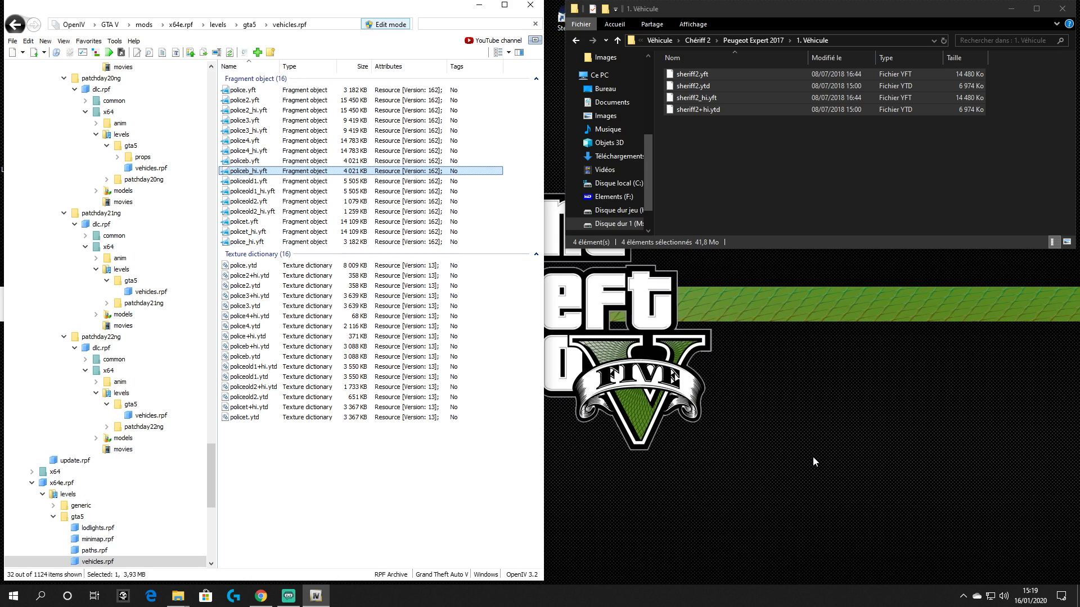
# - In File Explorer, go back to GTA 5 LSPDFR and open Gendarmerie Nationale > Tenue > Tenues Femmes Gendarmerie Nationale > 1 > Tenues Femmes Gendarmerie Nationale > Tenues
pyautogui.click(736, 381)
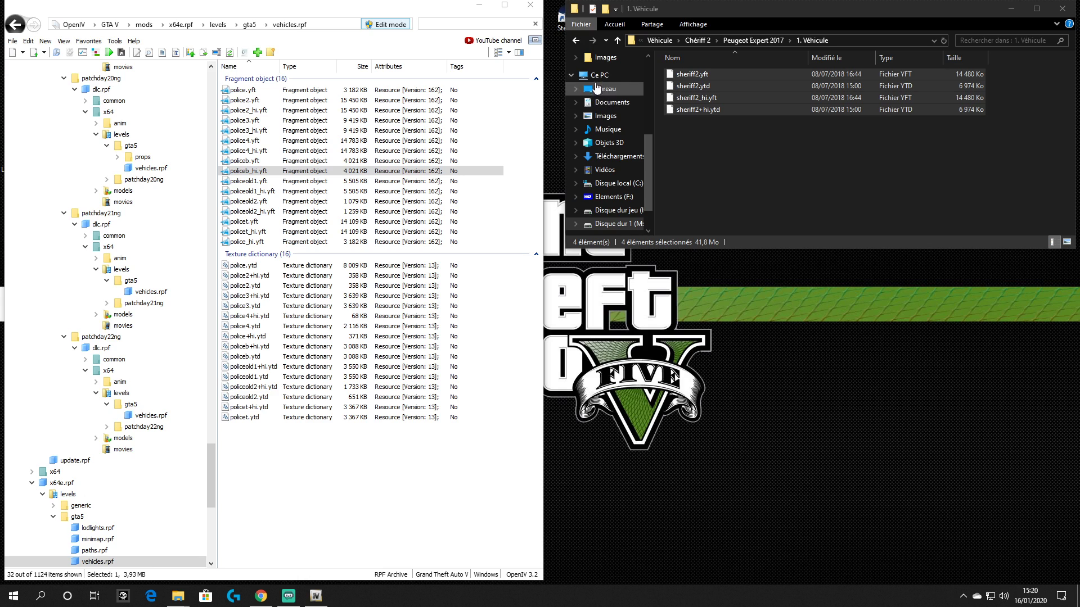
pyautogui.click(575, 41)
pyautogui.click(575, 40)
pyautogui.click(575, 40)
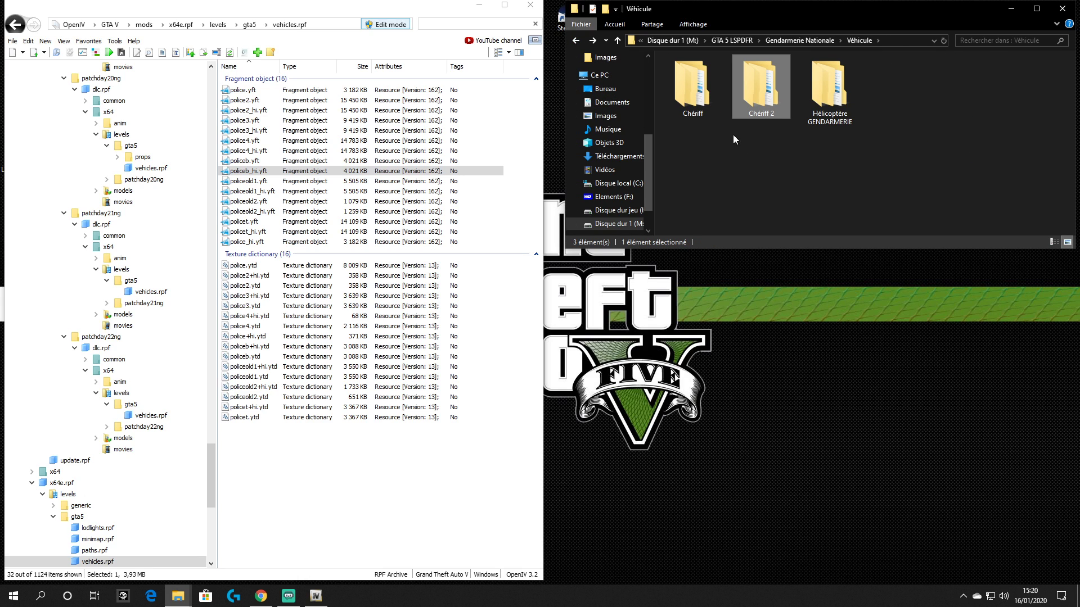
pyautogui.hotkey('alt', 'Left')
pyautogui.hotkey('alt', 'Left')
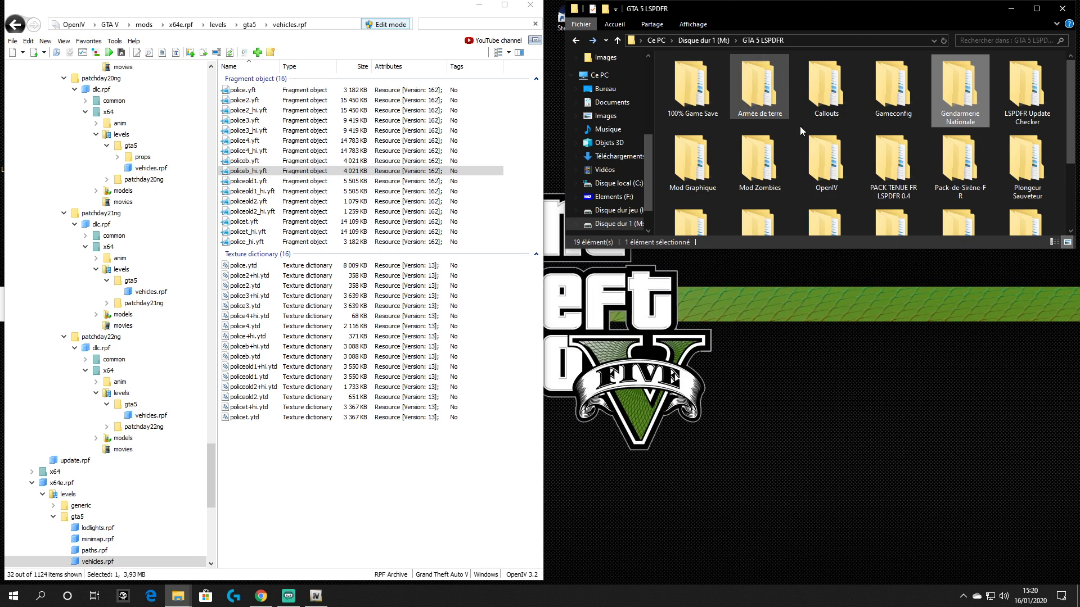
pyautogui.doubleClick(964, 106)
pyautogui.doubleClick(694, 105)
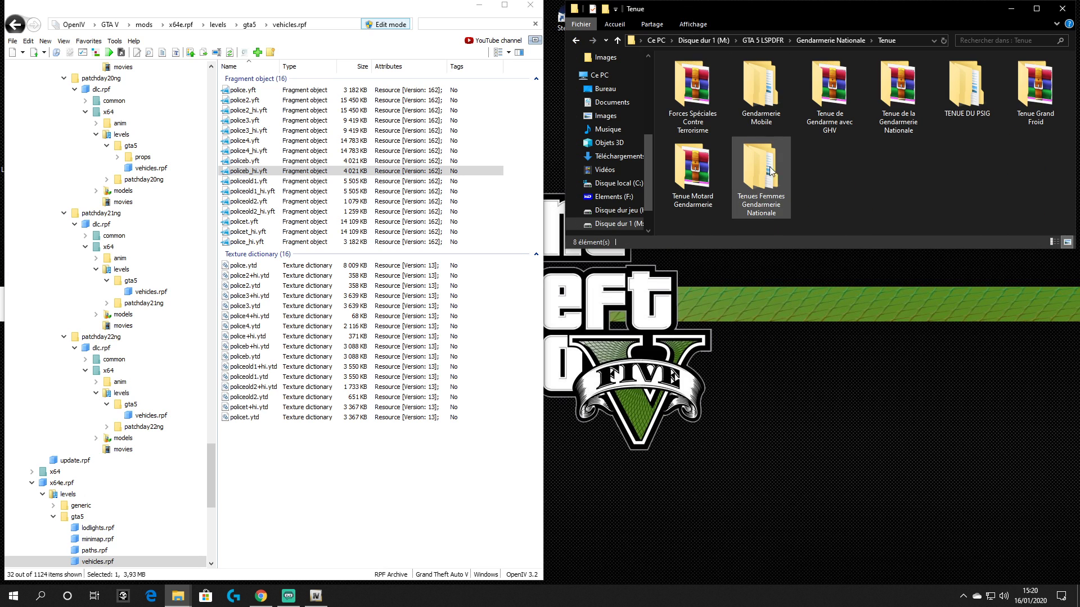
pyautogui.doubleClick(766, 180)
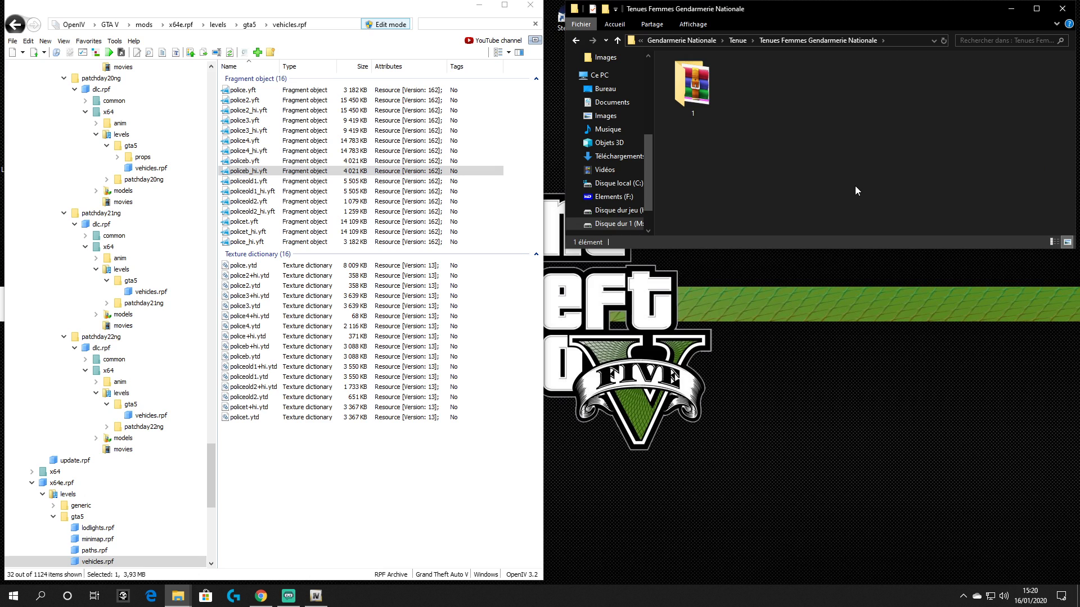
pyautogui.doubleClick(692, 84)
pyautogui.doubleClick(715, 76)
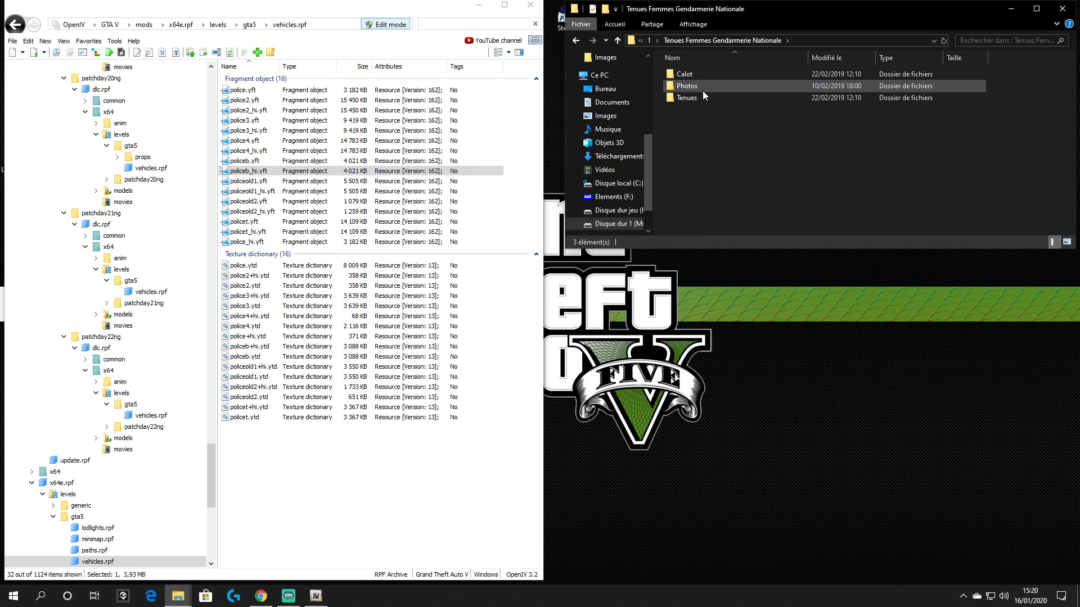
pyautogui.doubleClick(704, 95)
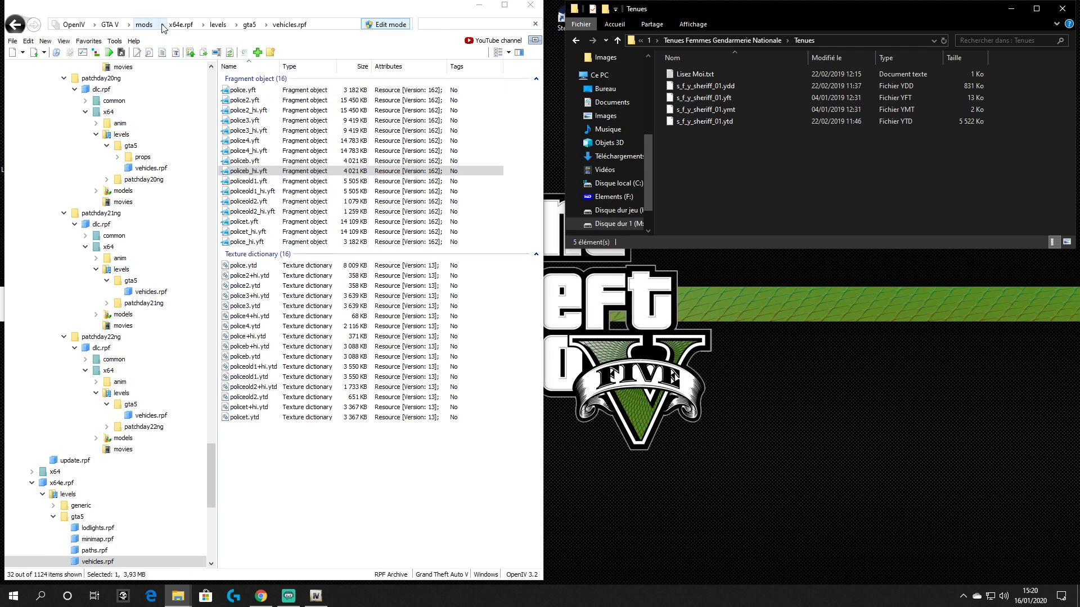
# - Clear the "police" filter and open mods > x64e.rpf > models > cdimages
pyautogui.click(181, 25)
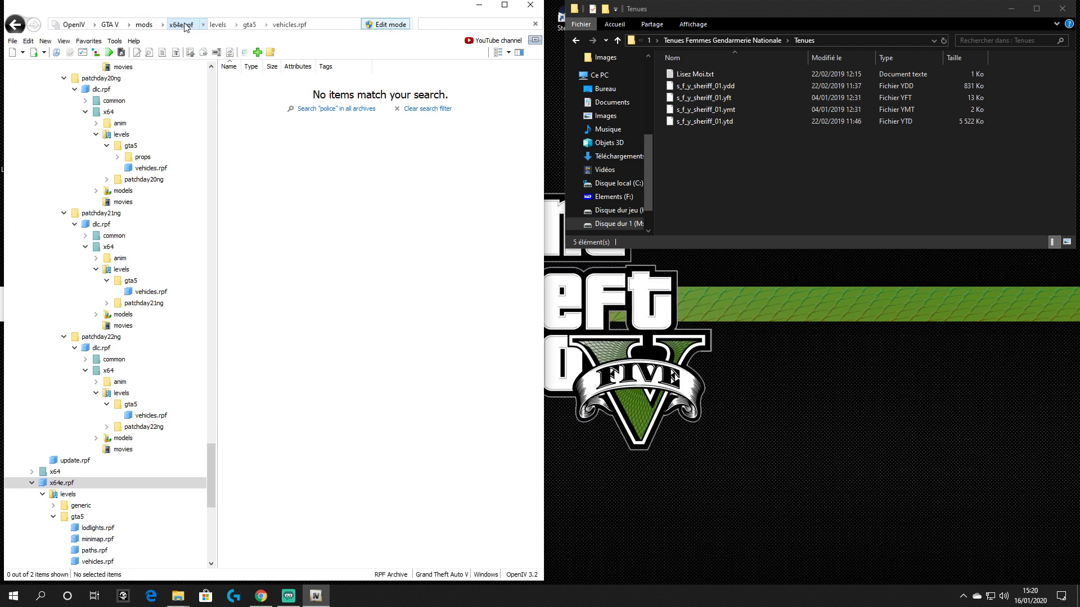
pyautogui.click(535, 24)
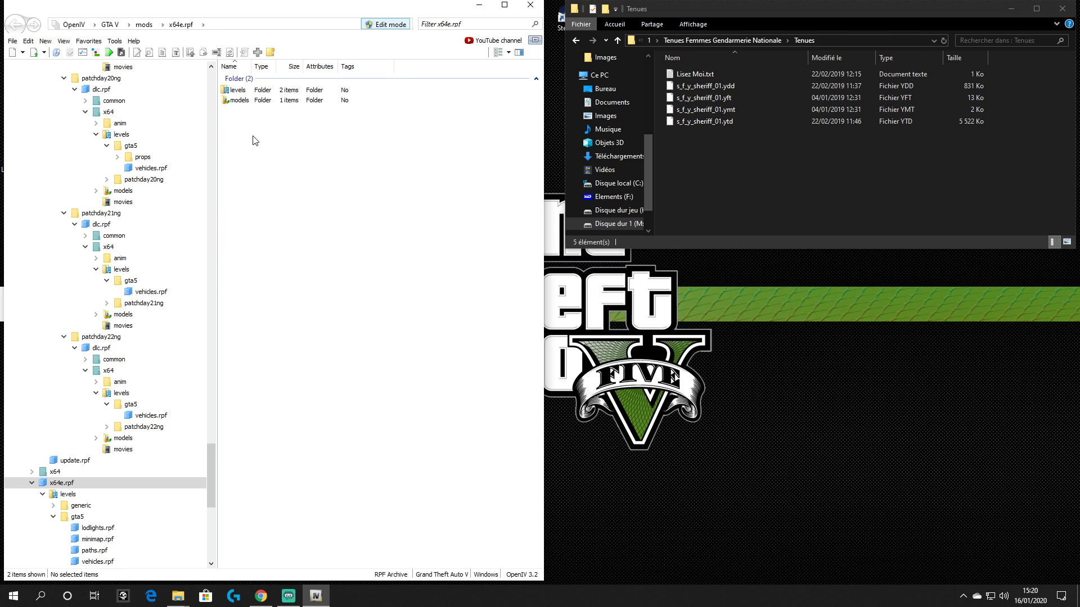
pyautogui.click(144, 25)
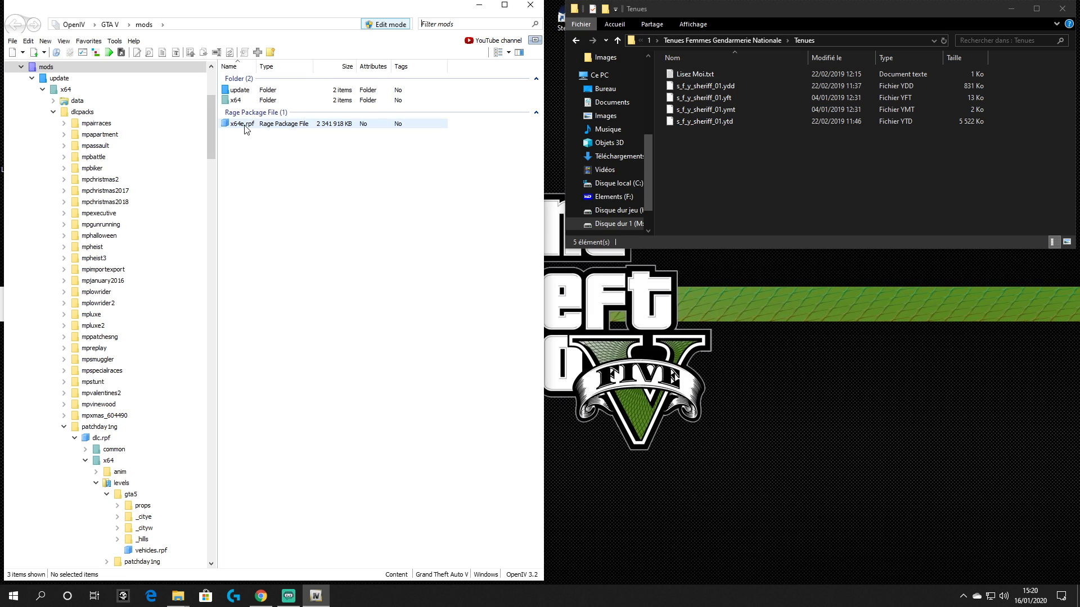
pyautogui.doubleClick(242, 123)
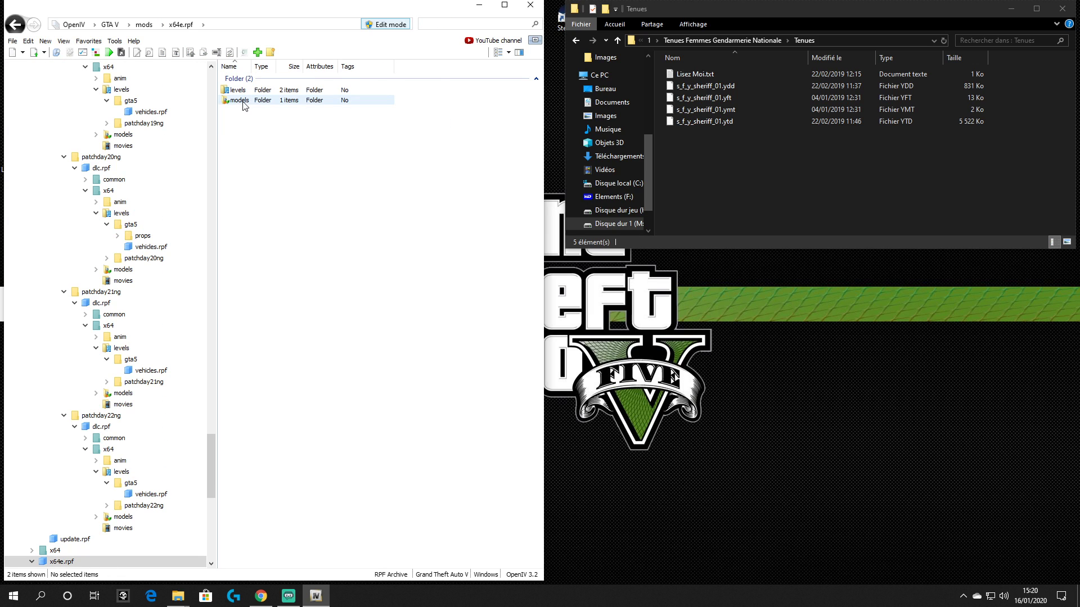
pyautogui.doubleClick(241, 101)
pyautogui.press('BackSpace')
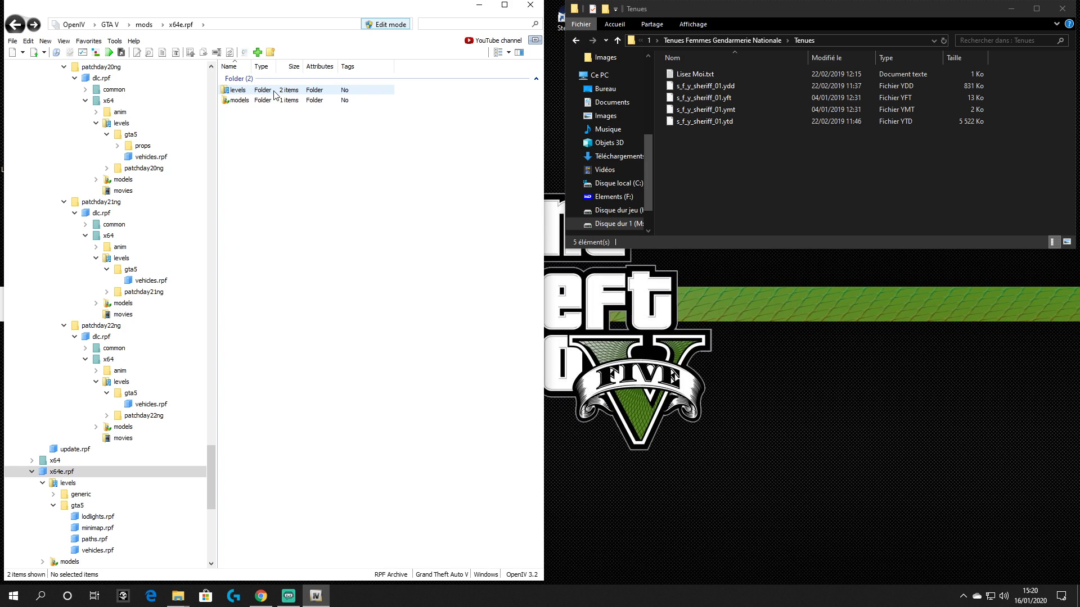
pyautogui.click(244, 105)
pyautogui.doubleClick(245, 102)
pyautogui.doubleClick(248, 92)
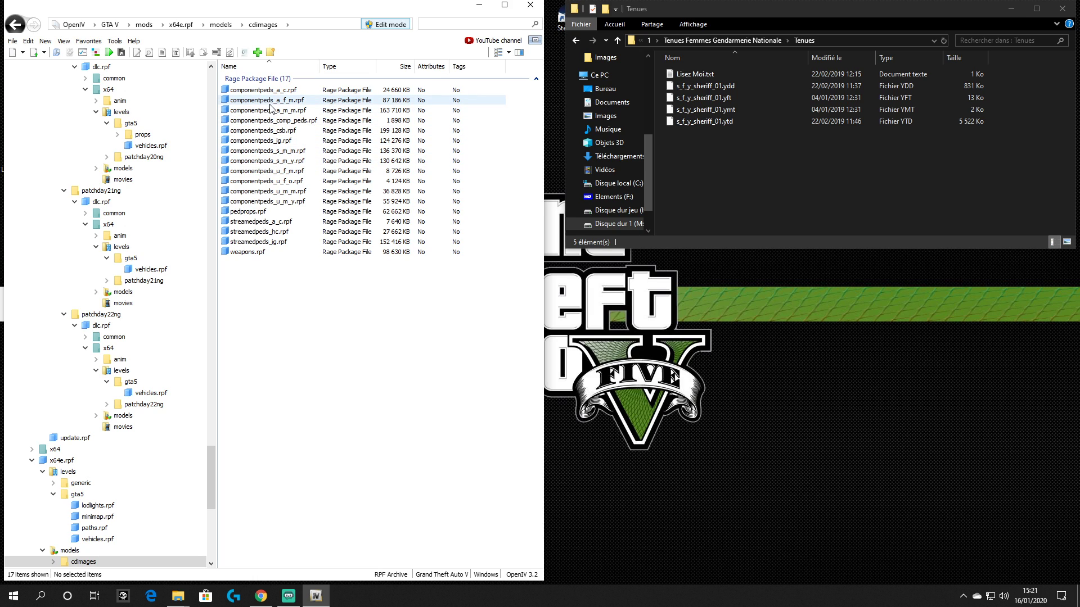
# - Open Lisez Moi.txt from the Tenues folder and place it beside the archive list to read the installation path
pyautogui.doubleClick(699, 76)
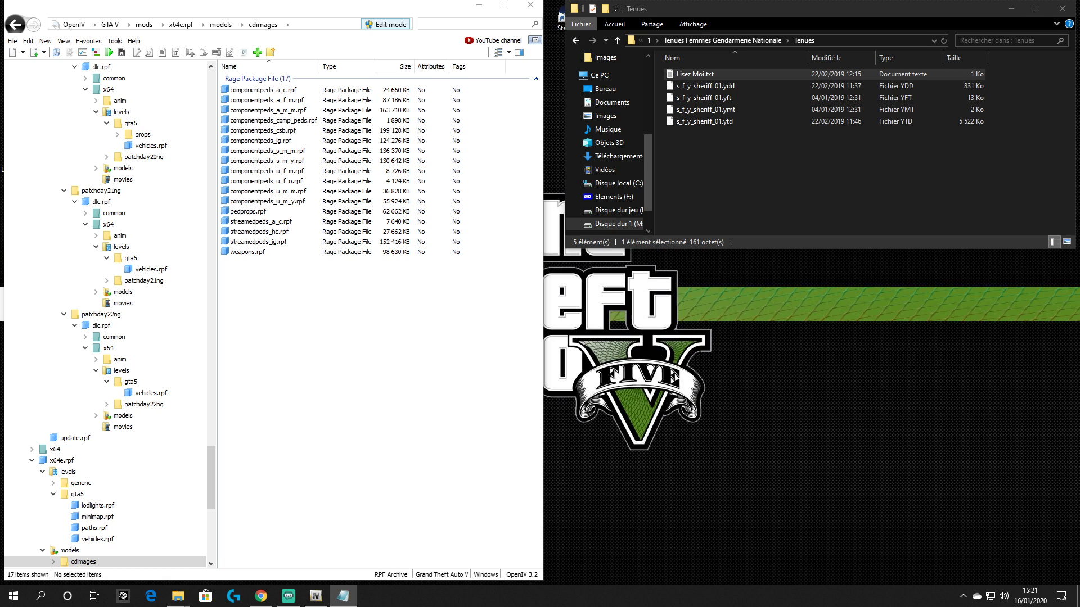
pyautogui.moveTo(40, 153); pyautogui.dragTo(880, 187)
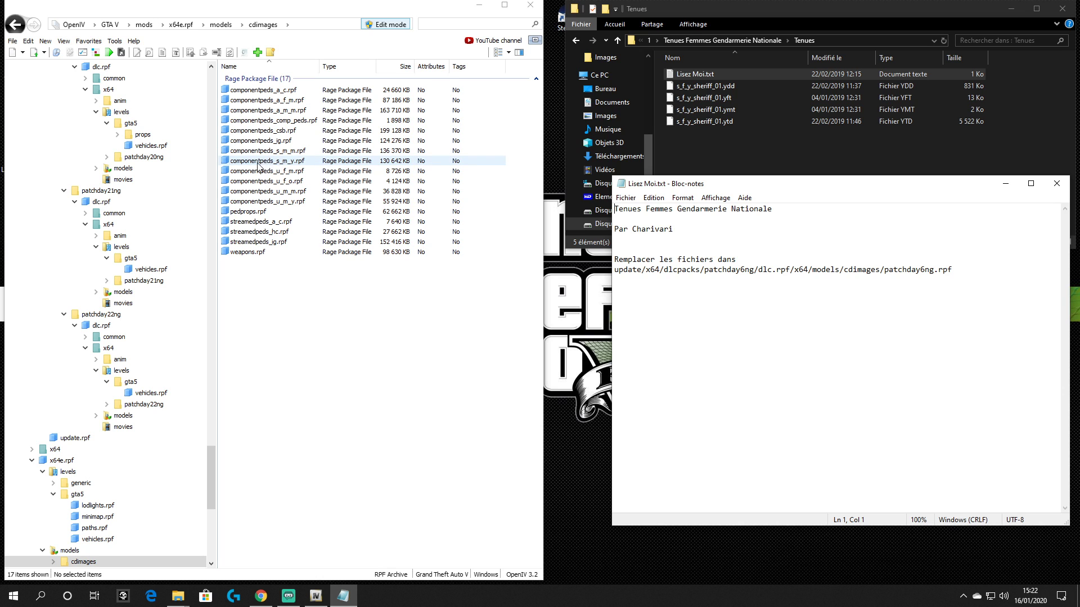
# - Open componentpeds_s_m_y.rpf and preview s_m_y_cop_01.ydd with all its parts shown, rotating the model and closing the viewer
pyautogui.doubleClick(289, 162)
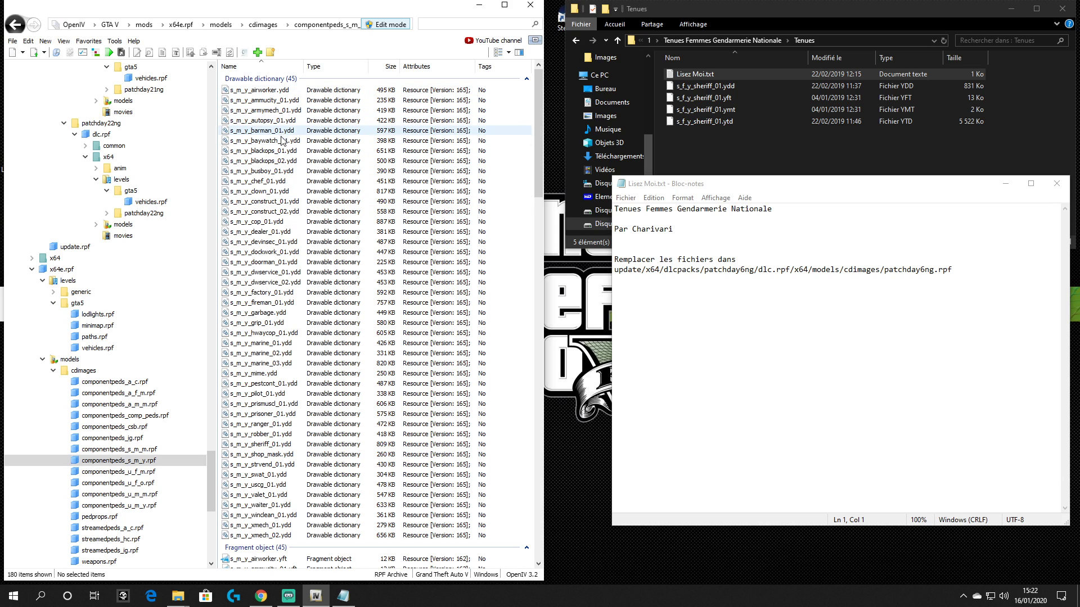
pyautogui.doubleClick(275, 222)
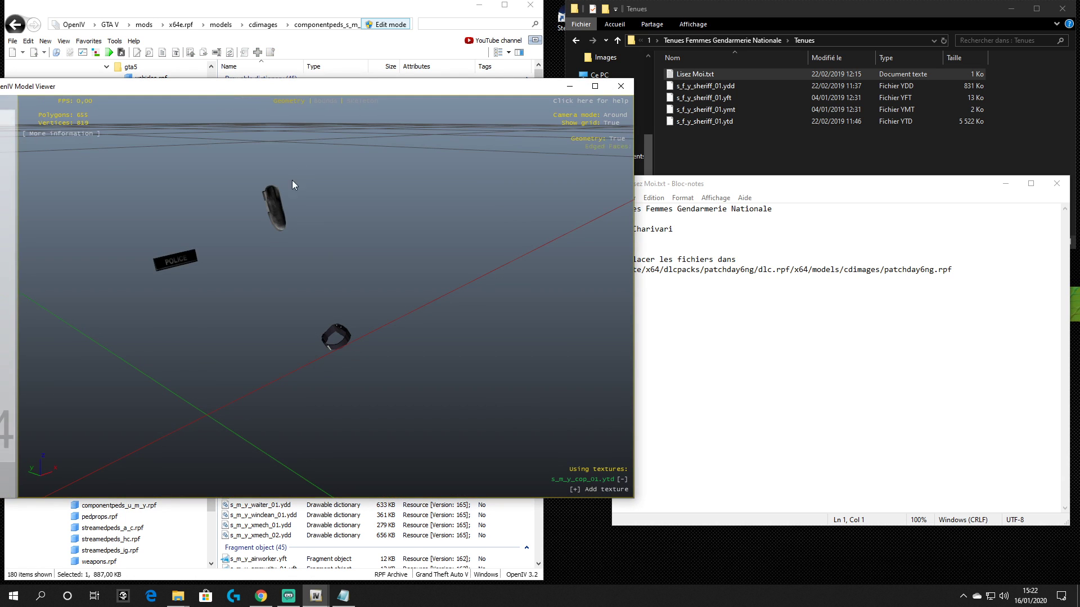
pyautogui.moveTo(308, 87); pyautogui.dragTo(515, 58)
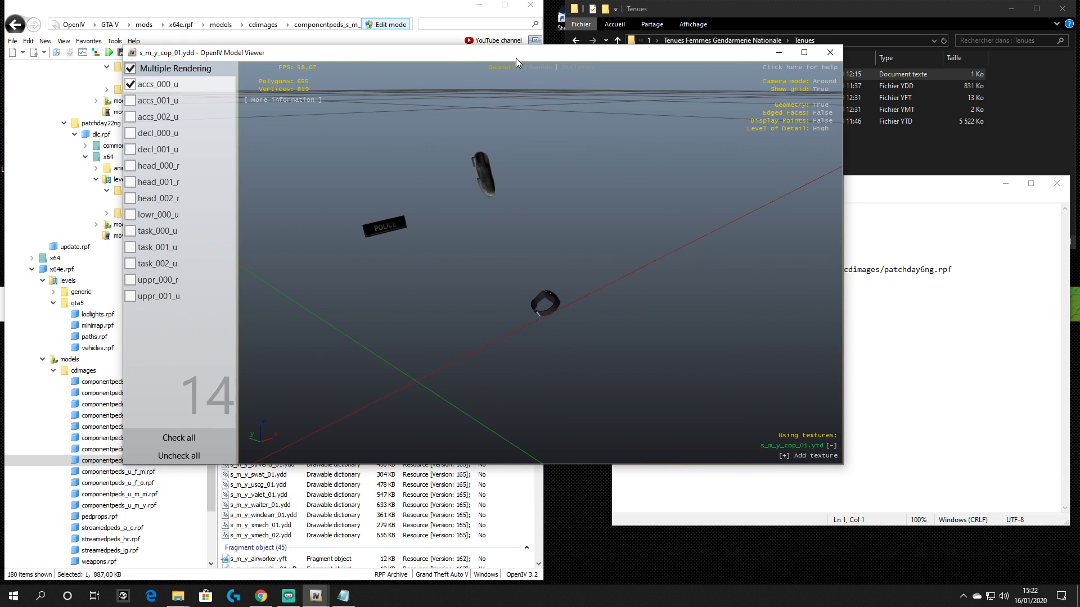
pyautogui.click(171, 441)
pyautogui.moveTo(467, 319); pyautogui.dragTo(454, 270)
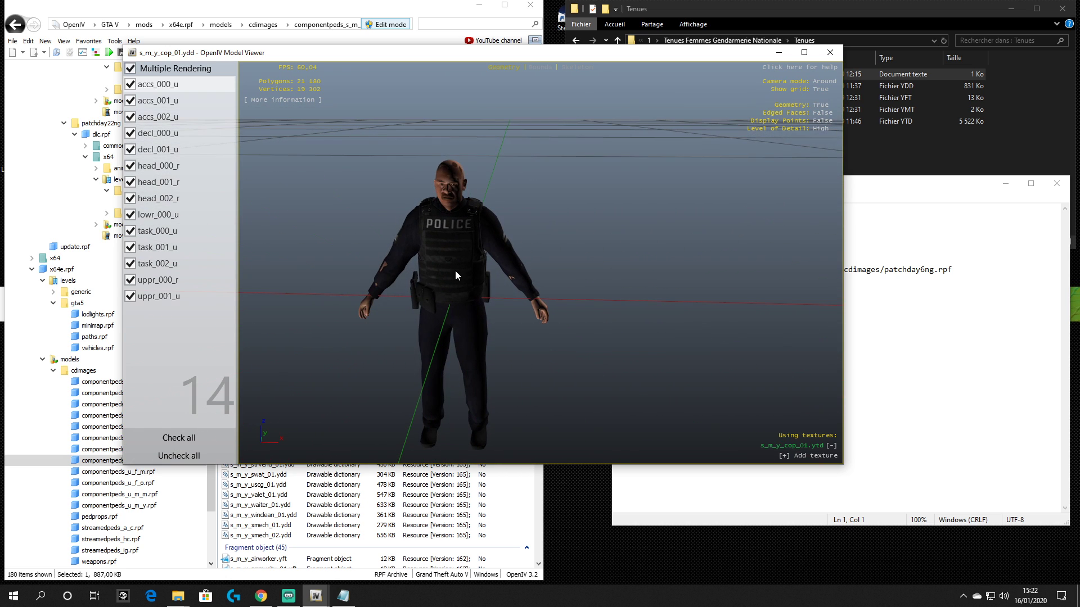
pyautogui.click(829, 52)
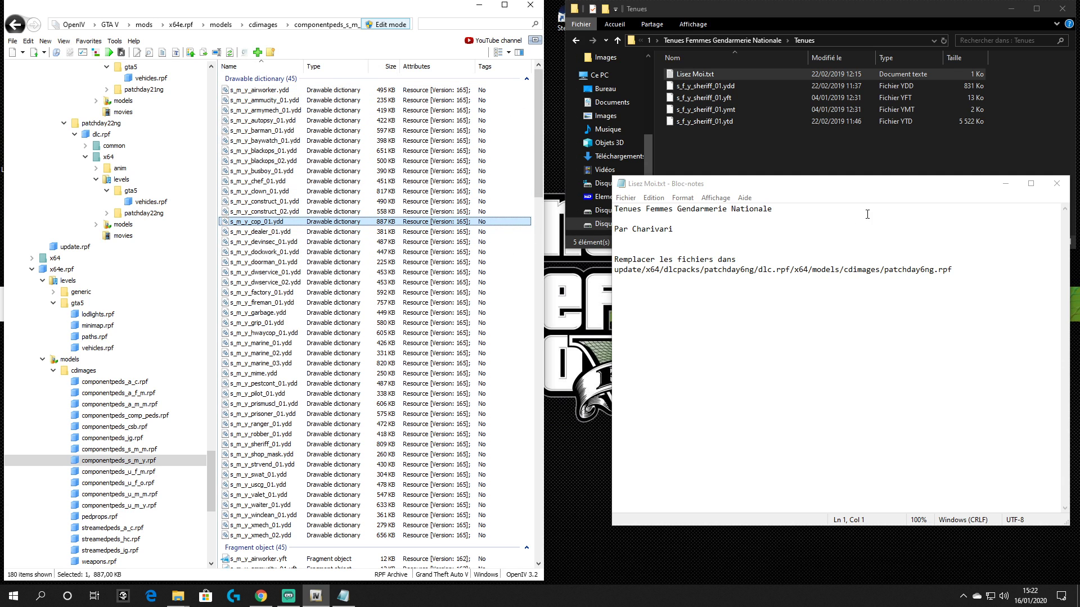
# - Close the Lisez Moi.txt readme, the OpenIV window and the Tenues folder window
pyautogui.moveTo(953, 184); pyautogui.dragTo(881, 179)
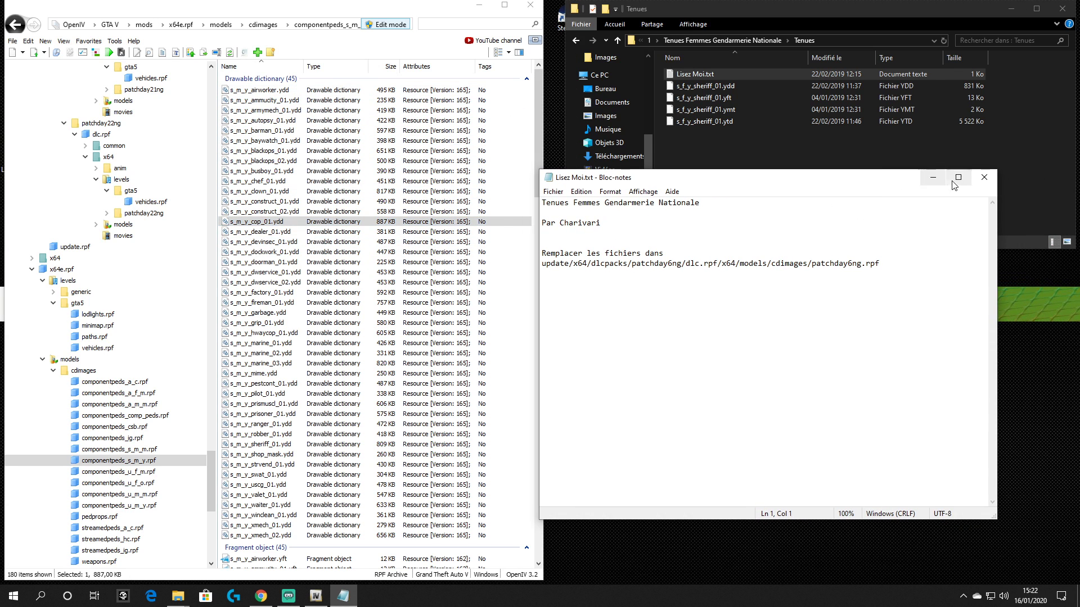
pyautogui.click(985, 178)
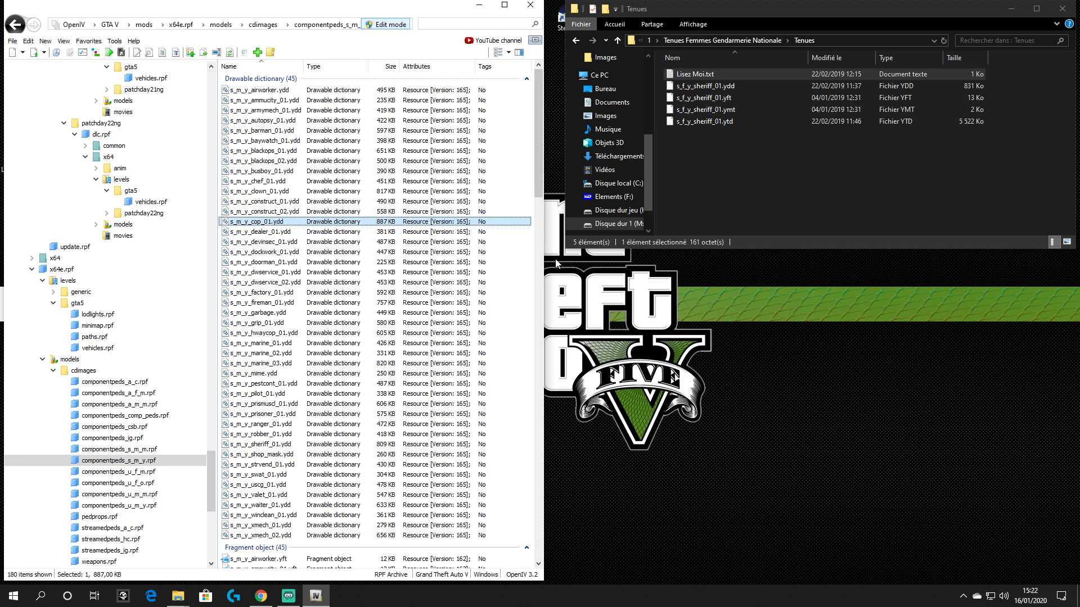
pyautogui.click(596, 279)
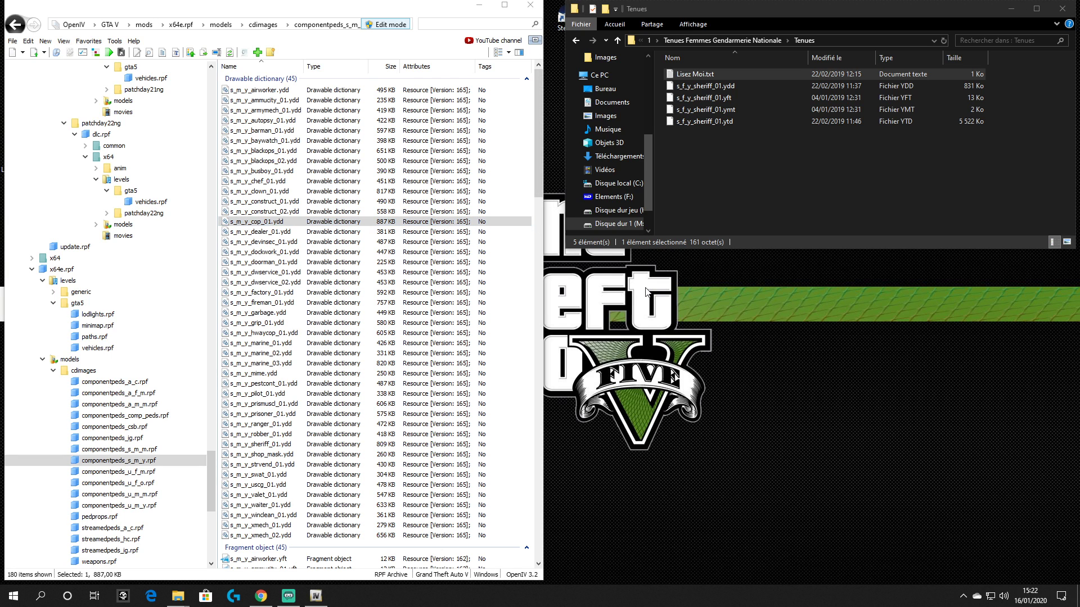
pyautogui.click(531, 8)
pyautogui.click(1062, 9)
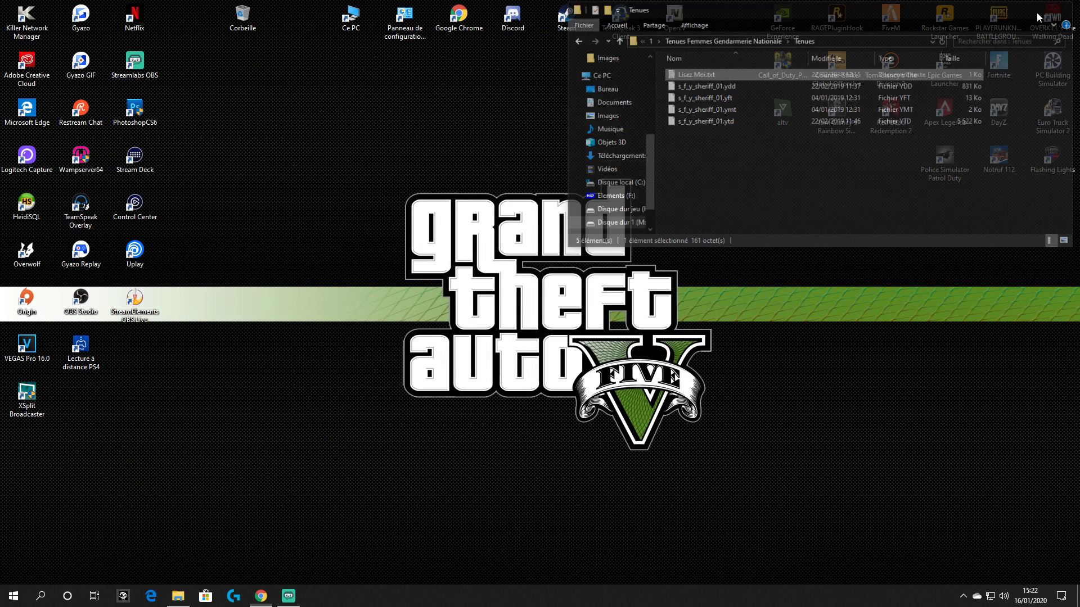